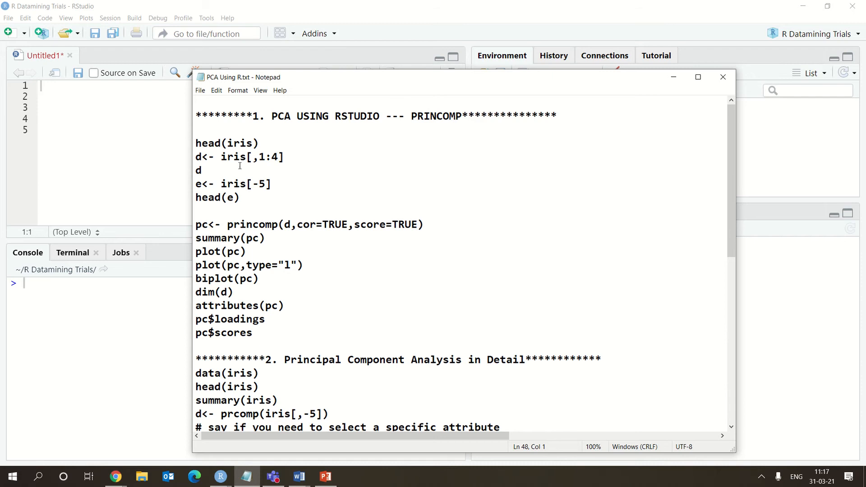
Step: Copy the lines head(iris), d<- iris[,1:4] and d from the Notepad notes into line 1 of the RStudio script
{"action": "left_click_drag", "start_coordinate": [196, 143], "coordinate": [289, 166]}
{"action": "key", "text": "ctrl+c"}
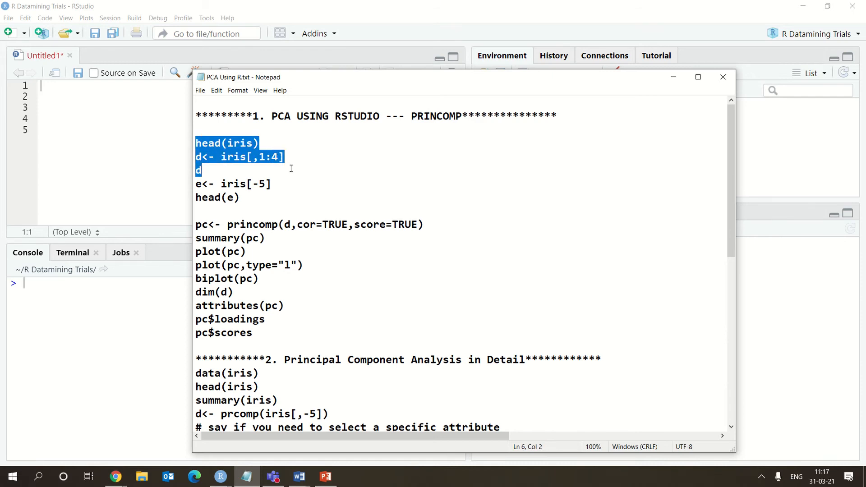
{"action": "left_click", "coordinate": [60, 108]}
{"action": "left_click", "coordinate": [43, 89]}
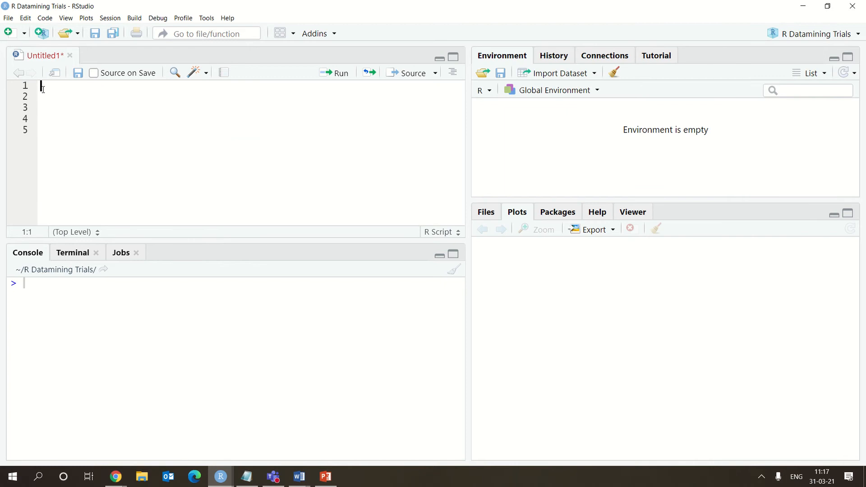
{"action": "key", "text": "ctrl+v"}
Step: Run head(iris) from the script to preview the first rows of the iris dataset
{"action": "left_click", "coordinate": [112, 89]}
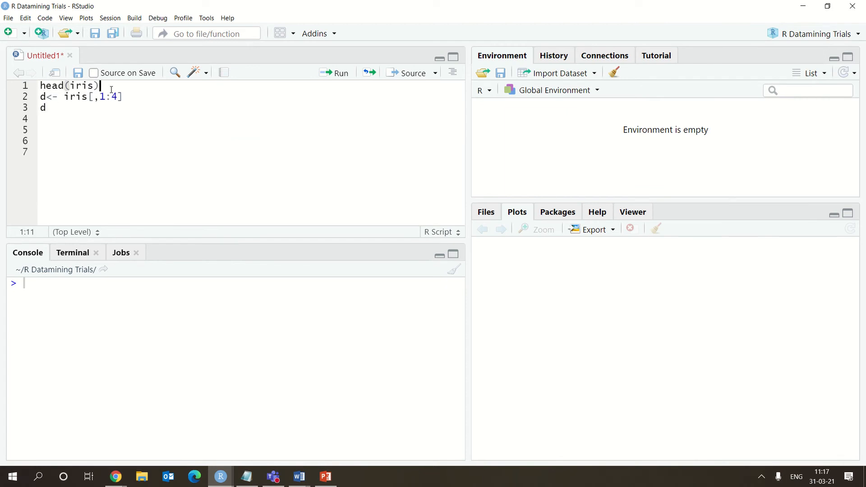
{"action": "left_click_drag", "start_coordinate": [102, 88], "coordinate": [36, 94]}
{"action": "key", "text": "ctrl+Return"}
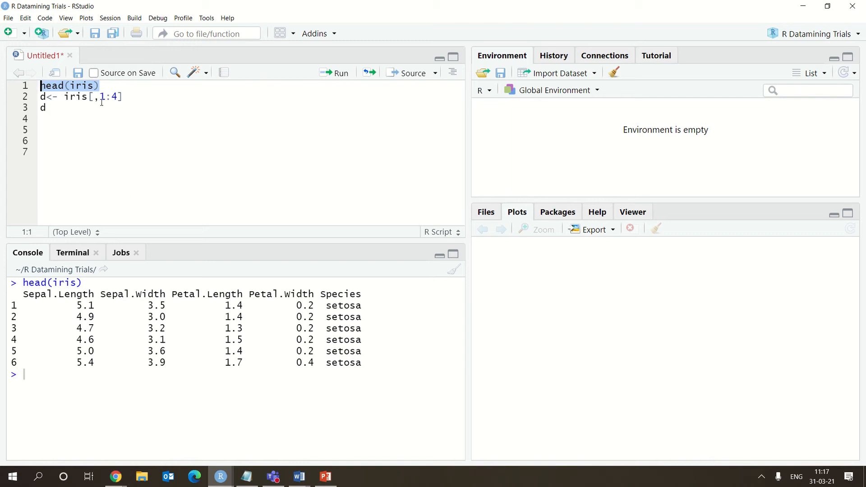
Step: Compare the 1:4 column subset in the script with the iris measurement columns and the Species column in the console output
{"action": "left_click", "coordinate": [125, 97]}
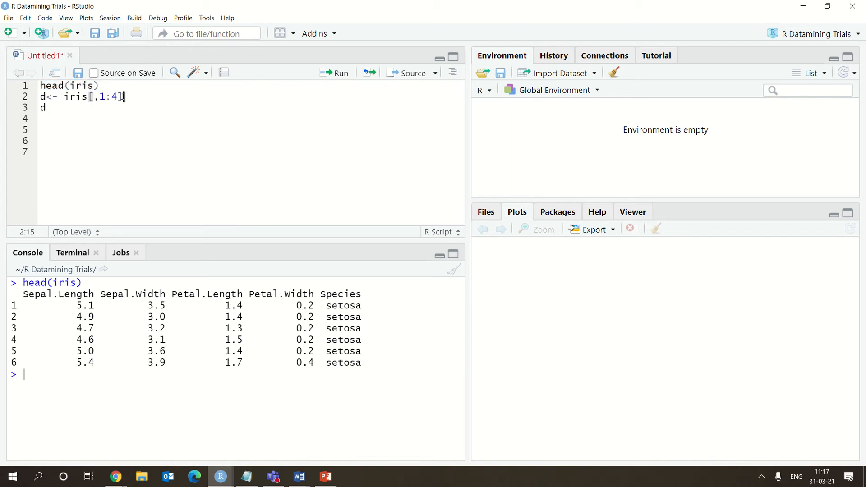
{"action": "left_click", "coordinate": [43, 97]}
{"action": "left_click", "coordinate": [77, 112]}
{"action": "left_click_drag", "start_coordinate": [64, 97], "coordinate": [118, 97]}
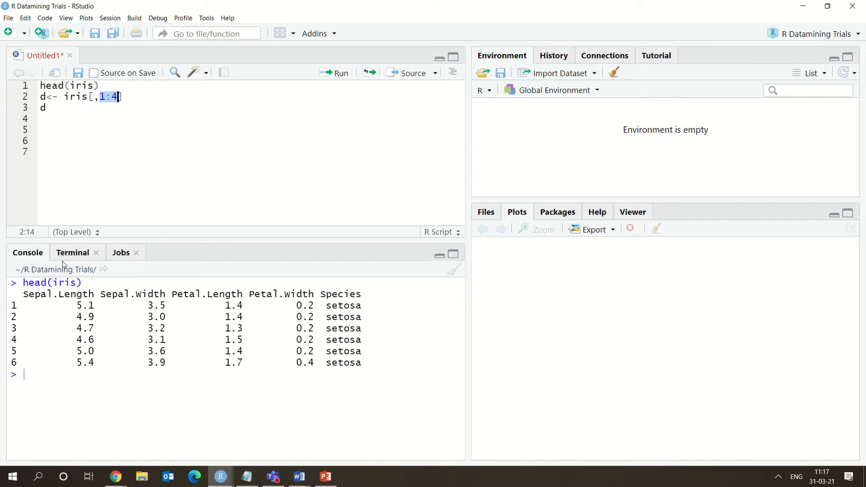
{"action": "left_click_drag", "start_coordinate": [24, 294], "coordinate": [312, 294]}
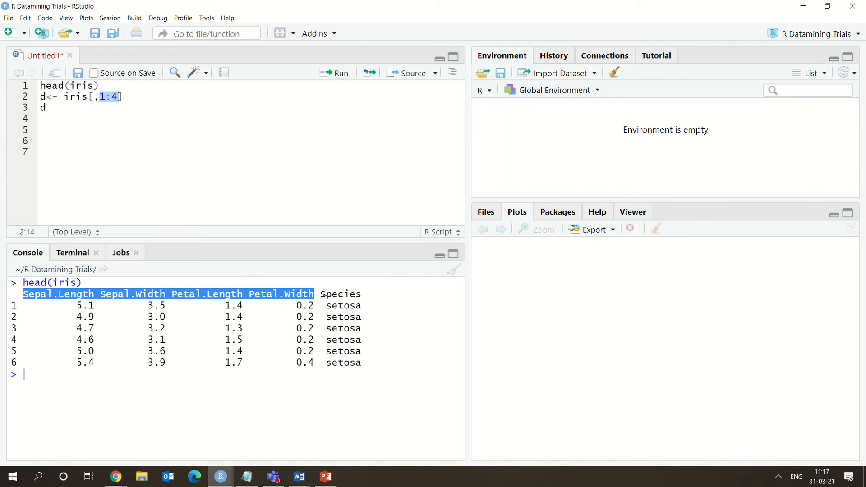
{"action": "left_click_drag", "start_coordinate": [320, 294], "coordinate": [364, 361]}
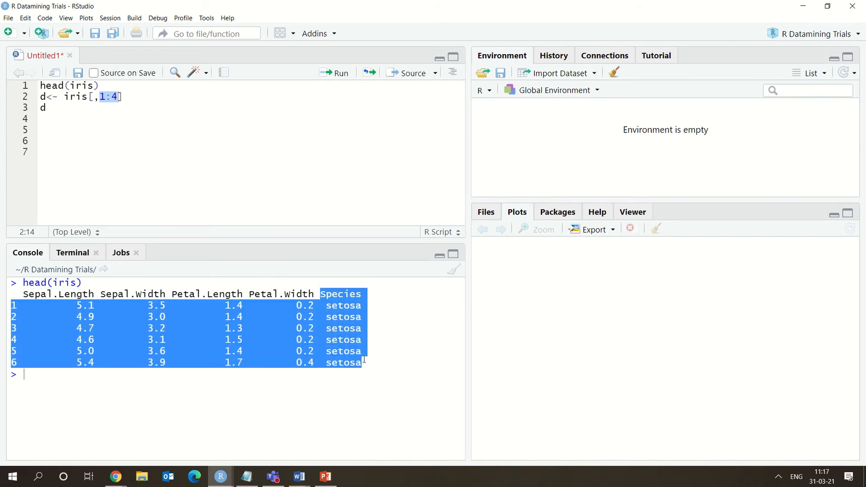
Step: Try to print the object d from line 3 of the script
{"action": "left_click", "coordinate": [91, 121]}
{"action": "left_click", "coordinate": [67, 112]}
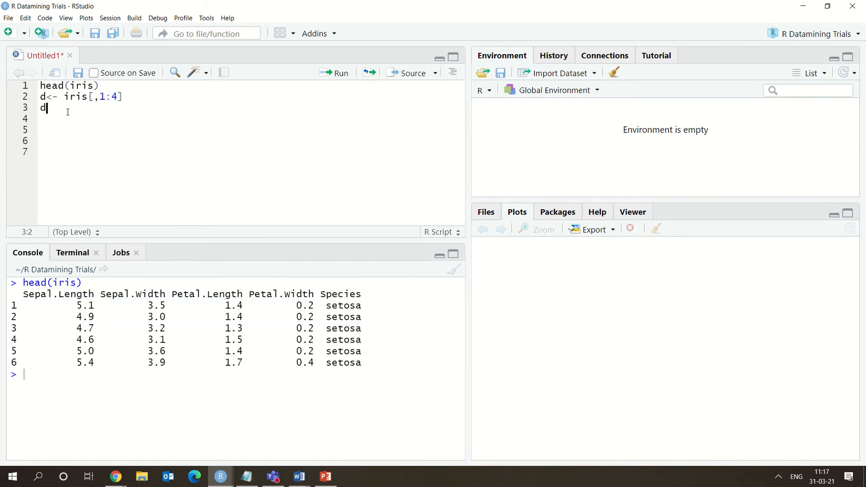
{"action": "key", "text": "ctrl+Return"}
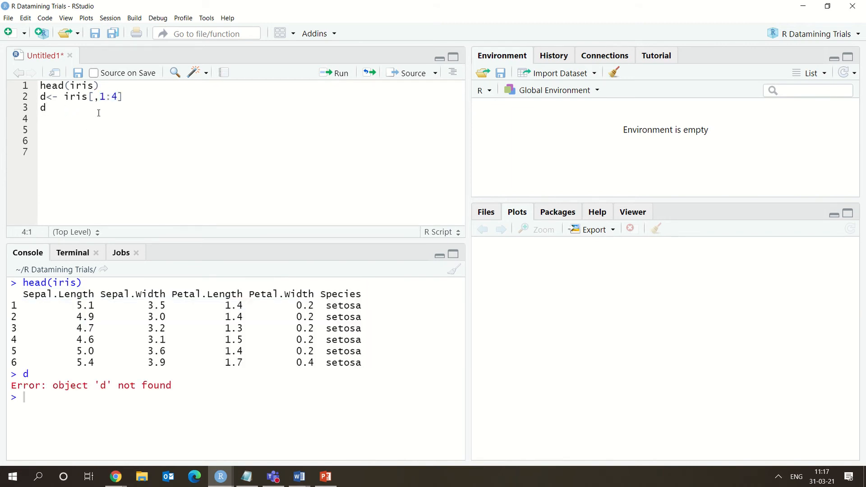
Step: Run d<- iris[,1:4], print d, and check the column headings at the start of its output
{"action": "left_click", "coordinate": [132, 90]}
{"action": "left_click", "coordinate": [132, 95]}
{"action": "key", "text": "ctrl+Return"}
{"action": "left_click", "coordinate": [57, 109]}
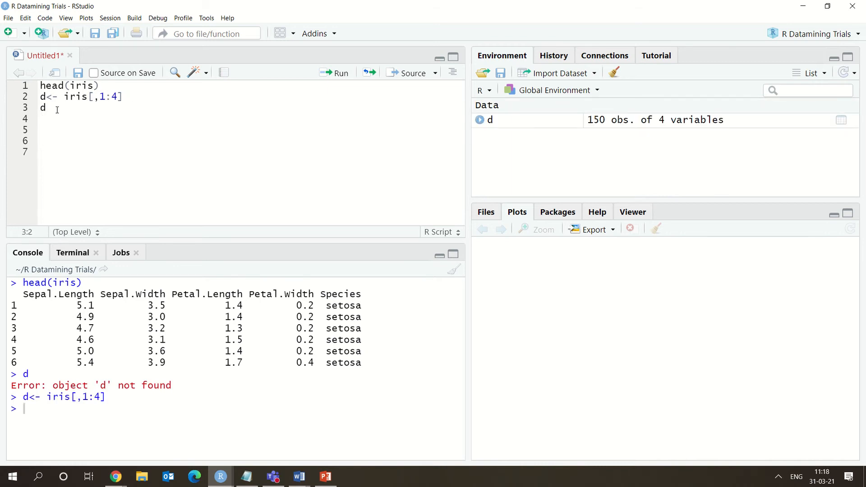
{"action": "key", "text": "ctrl+Return"}
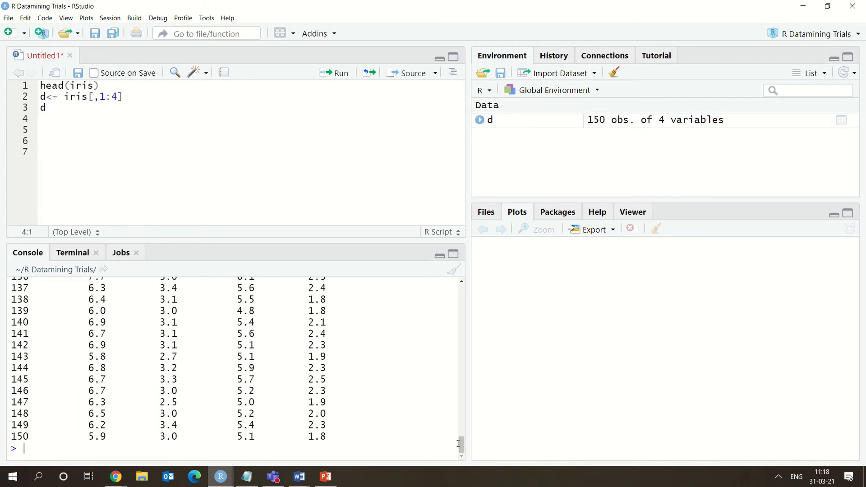
{"action": "left_click_drag", "start_coordinate": [461, 443], "coordinate": [460, 291]}
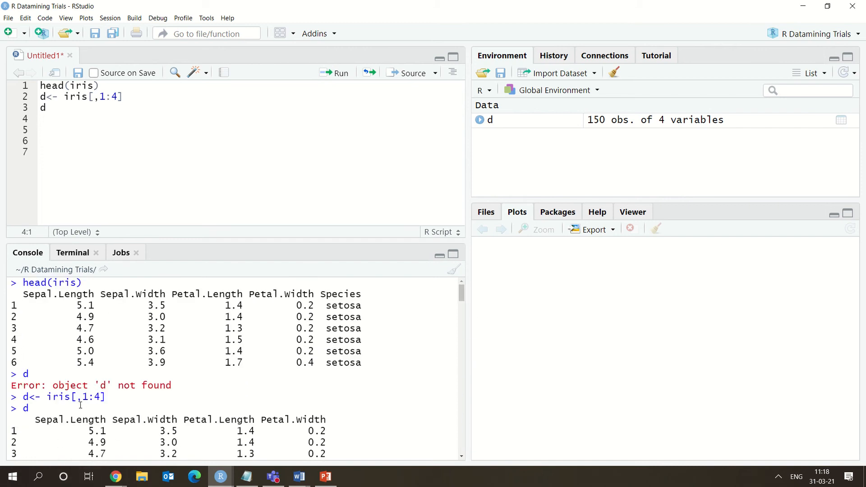
{"action": "left_click_drag", "start_coordinate": [37, 421], "coordinate": [329, 420]}
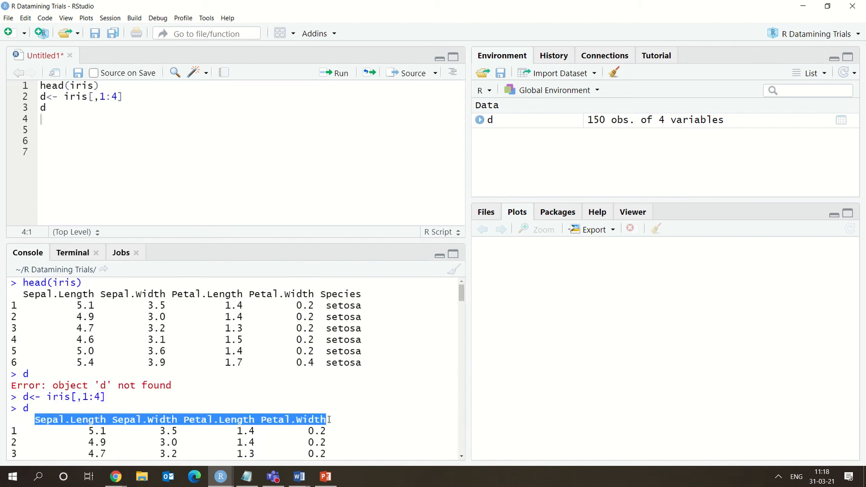
Step: Copy pc<- princomp(d,cor=TRUE,score=TRUE) from the Notepad notes into line 4 of the RStudio script
{"action": "left_click", "coordinate": [247, 476]}
{"action": "left_click_drag", "start_coordinate": [242, 197], "coordinate": [207, 198]}
{"action": "left_click", "coordinate": [287, 203]}
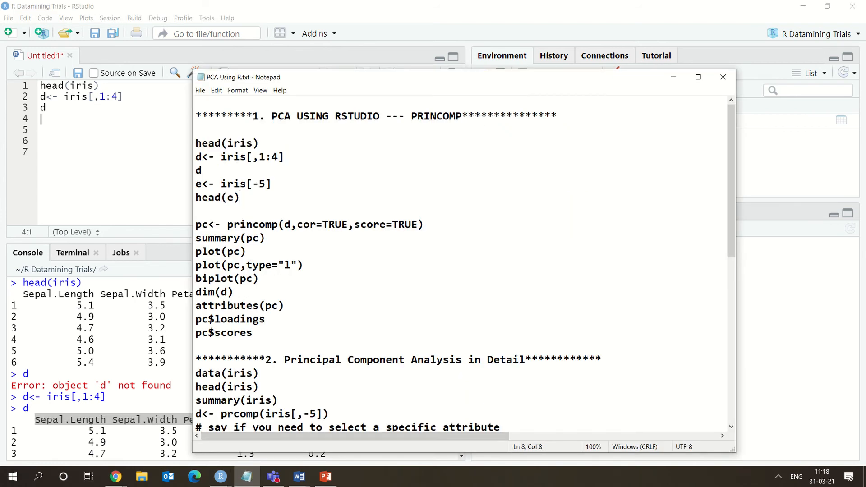
{"action": "scroll", "coordinate": [460, 266], "scroll_direction": "down", "scroll_amount": 3}
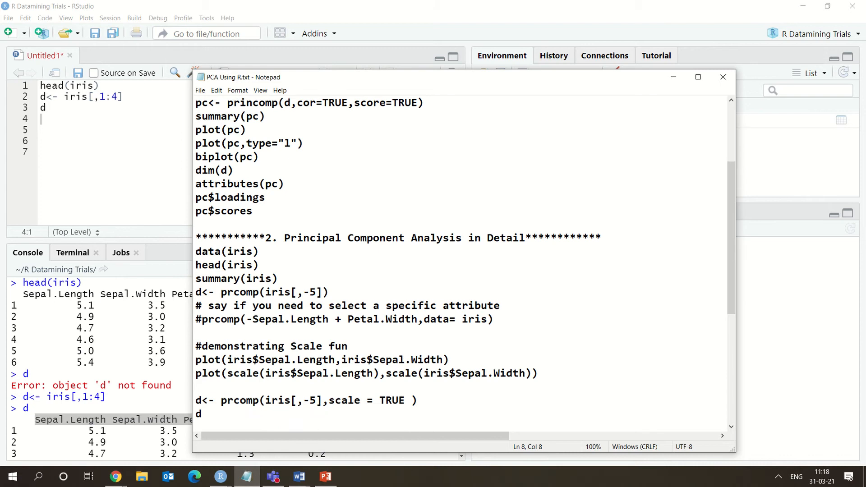
{"action": "left_click_drag", "start_coordinate": [424, 102], "coordinate": [215, 143]}
{"action": "left_click", "coordinate": [222, 213]}
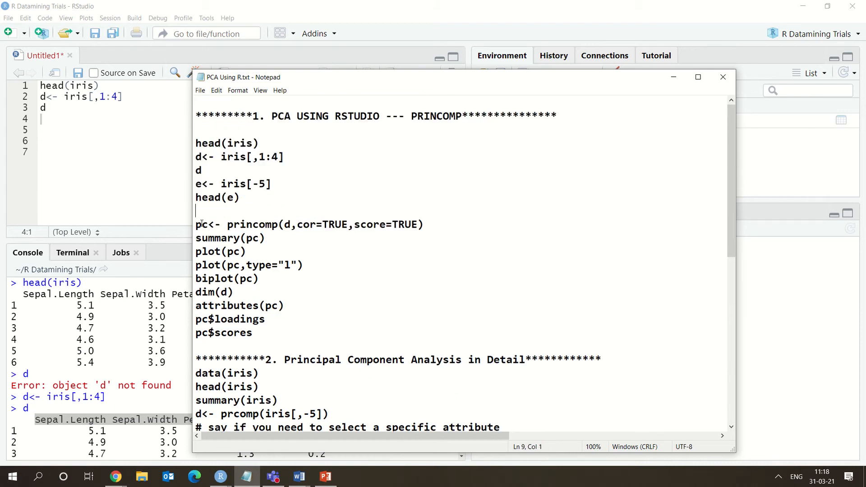
{"action": "left_click_drag", "start_coordinate": [196, 225], "coordinate": [429, 224]}
{"action": "key", "text": "ctrl+c"}
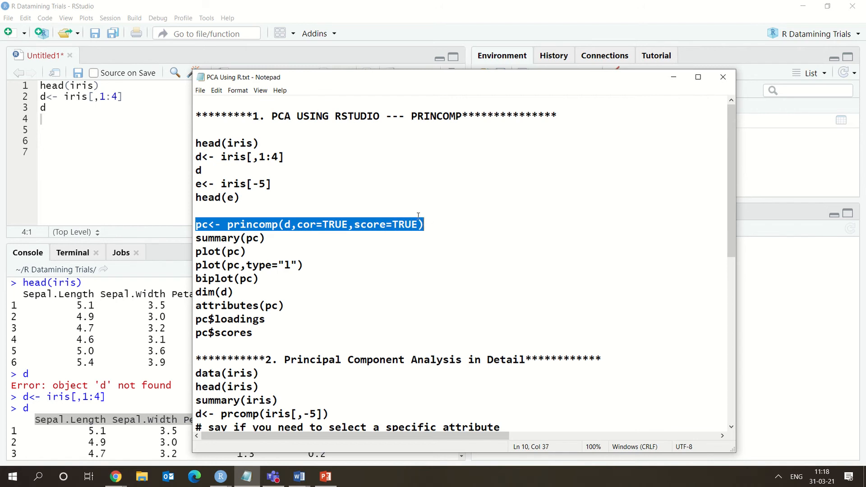
{"action": "left_click", "coordinate": [40, 119]}
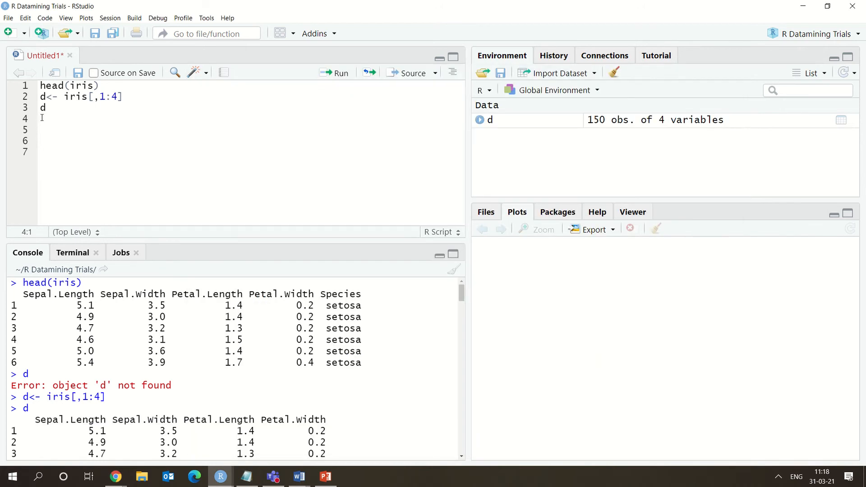
{"action": "key", "text": "ctrl+v"}
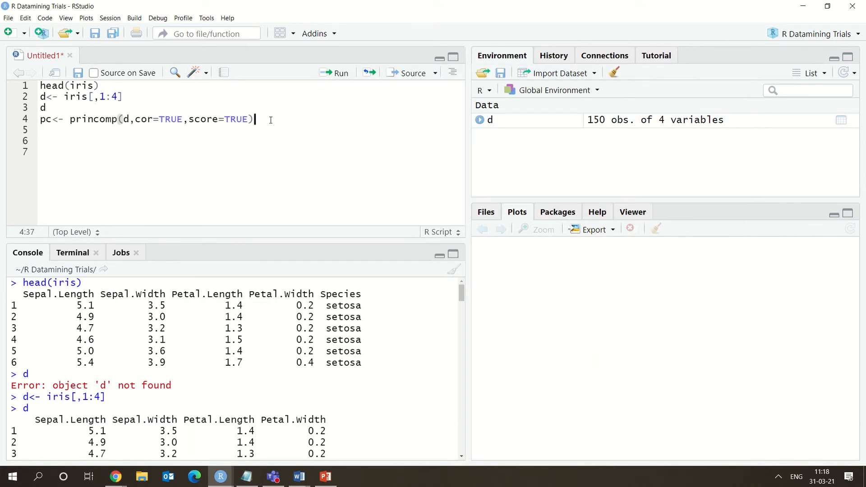
Step: Examine the princomp call's function name, its data argument d, and the cor and score options
{"action": "left_click", "coordinate": [127, 118]}
{"action": "left_click_drag", "start_coordinate": [113, 119], "coordinate": [76, 121]}
{"action": "left_click", "coordinate": [77, 119]}
{"action": "triple_click", "coordinate": [78, 119]}
{"action": "left_click", "coordinate": [78, 119]}
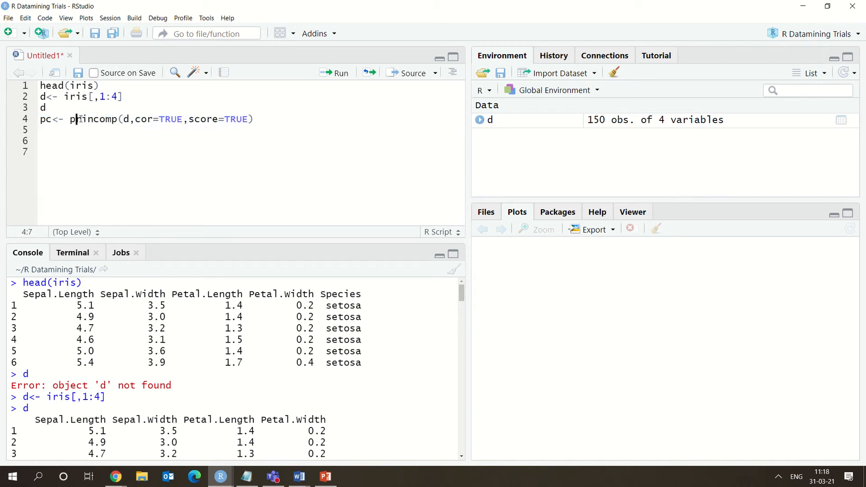
{"action": "left_click", "coordinate": [125, 120]}
{"action": "double_click", "coordinate": [128, 119]}
{"action": "left_click", "coordinate": [151, 135]}
{"action": "left_click_drag", "start_coordinate": [142, 119], "coordinate": [250, 121]}
Step: Run pc<- princomp(d,cor=TRUE,score=TRUE) to compute the principal components of d
{"action": "left_click", "coordinate": [252, 120]}
{"action": "type", "text": ")"}
{"action": "key", "text": "ctrl+Return"}
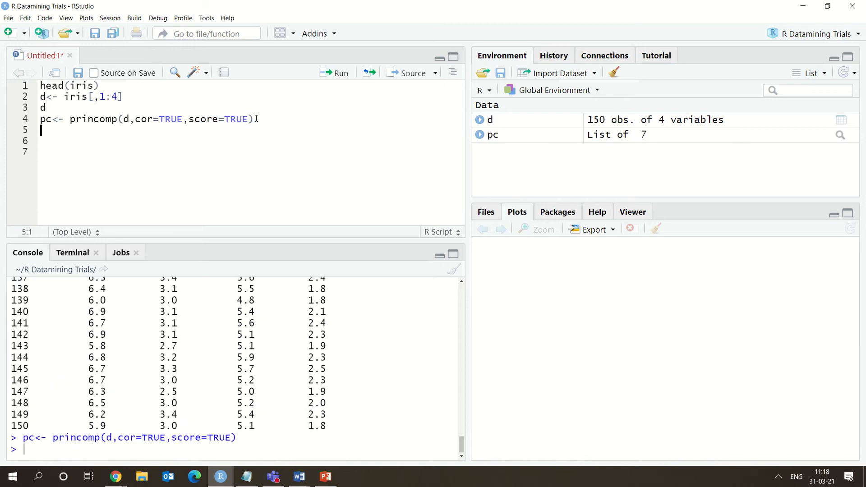
Step: Copy summary(pc) from the Notepad notes into line 5 of the RStudio script and run it
{"action": "left_click", "coordinate": [246, 476]}
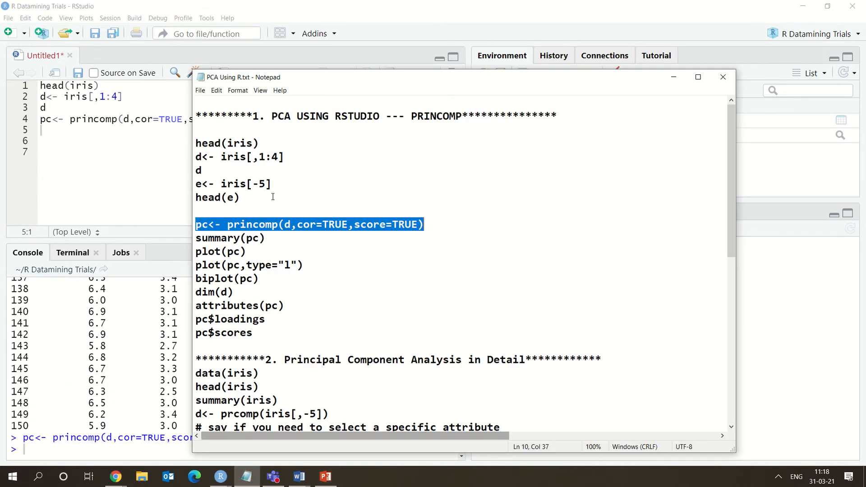
{"action": "left_click_drag", "start_coordinate": [266, 238], "coordinate": [197, 239]}
{"action": "key", "text": "ctrl+c"}
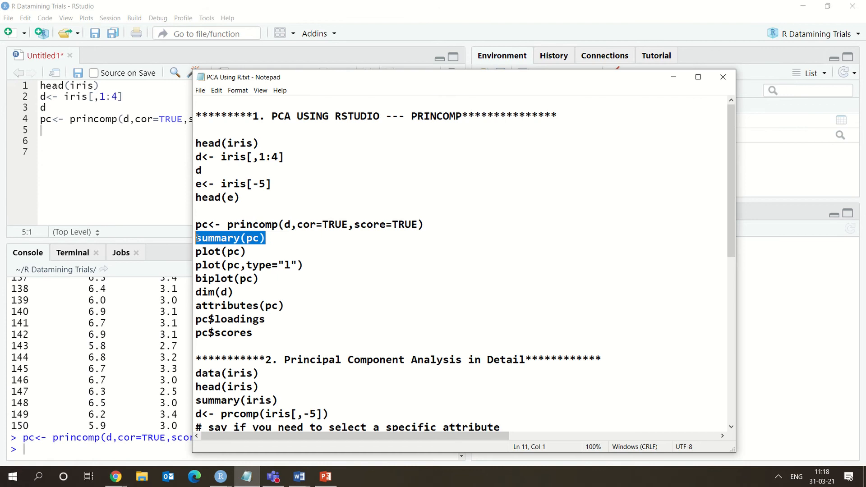
{"action": "left_click", "coordinate": [74, 134]}
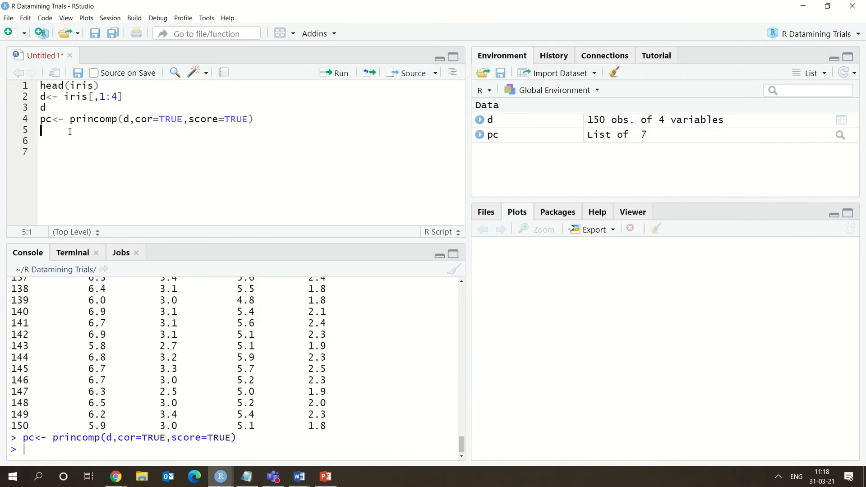
{"action": "key", "text": "ctrl+v"}
{"action": "key", "text": "ctrl+Return"}
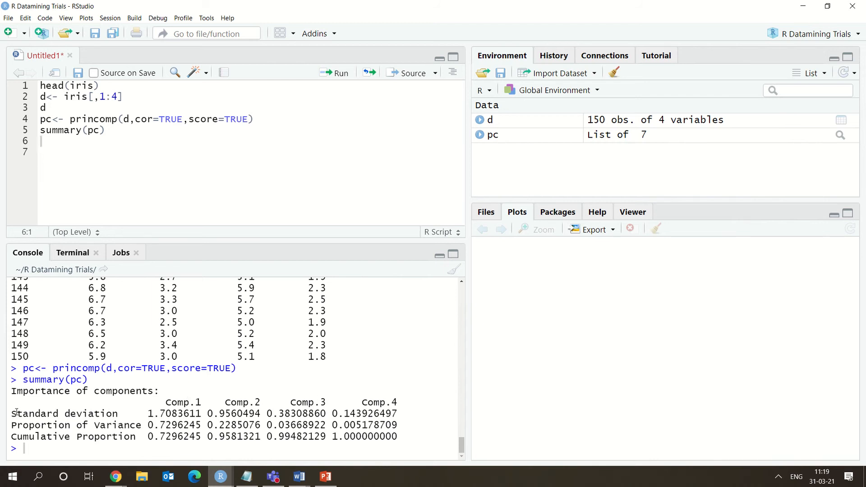
Step: Examine the importance of components table, comparing the standard deviation and proportion of variance of Comp.1 and Comp.2
{"action": "left_click_drag", "start_coordinate": [11, 414], "coordinate": [401, 433]}
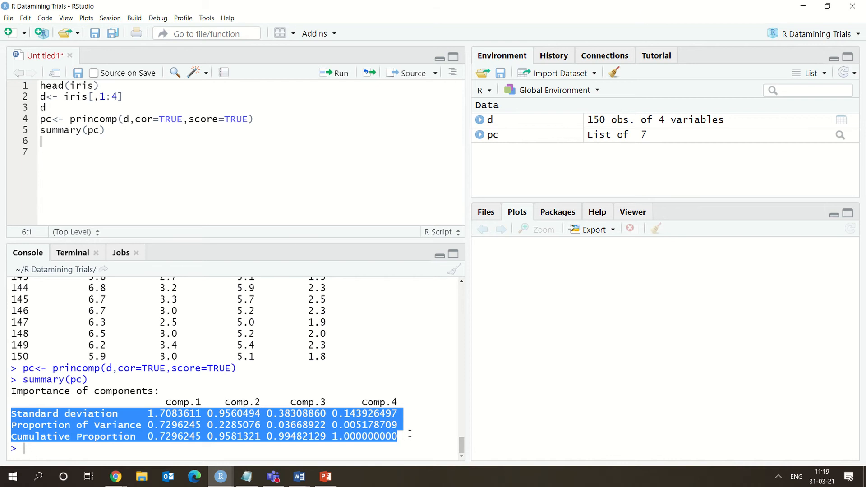
{"action": "left_click", "coordinate": [380, 429]}
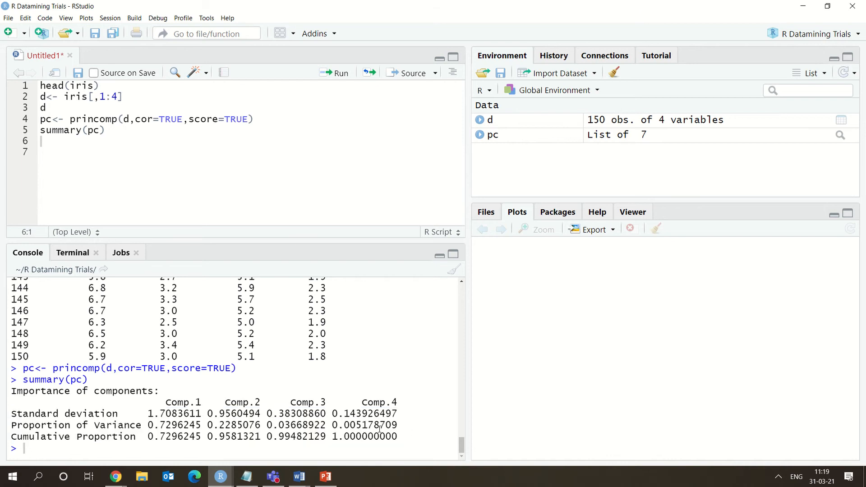
{"action": "left_click_drag", "start_coordinate": [149, 414], "coordinate": [202, 413]}
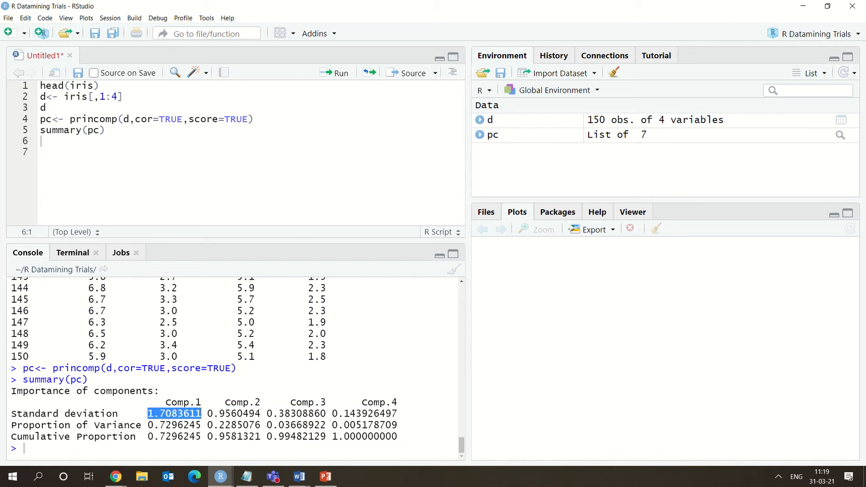
{"action": "left_click", "coordinate": [190, 403]}
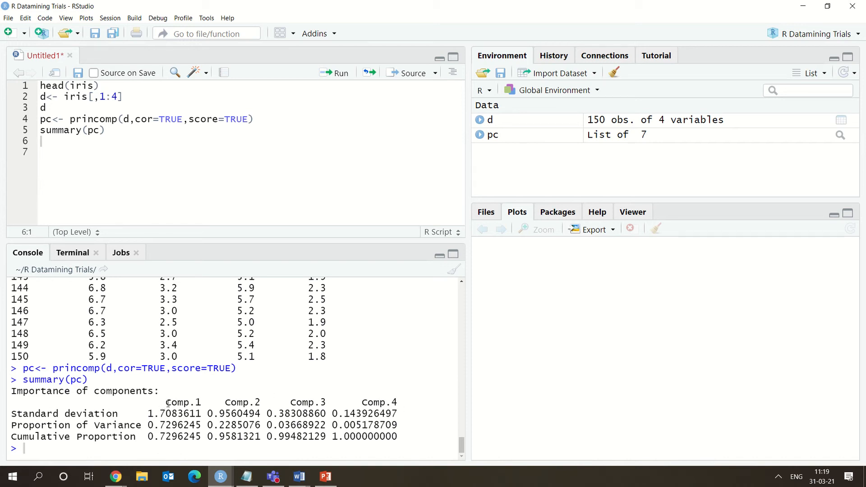
{"action": "left_click_drag", "start_coordinate": [165, 402], "coordinate": [200, 399]}
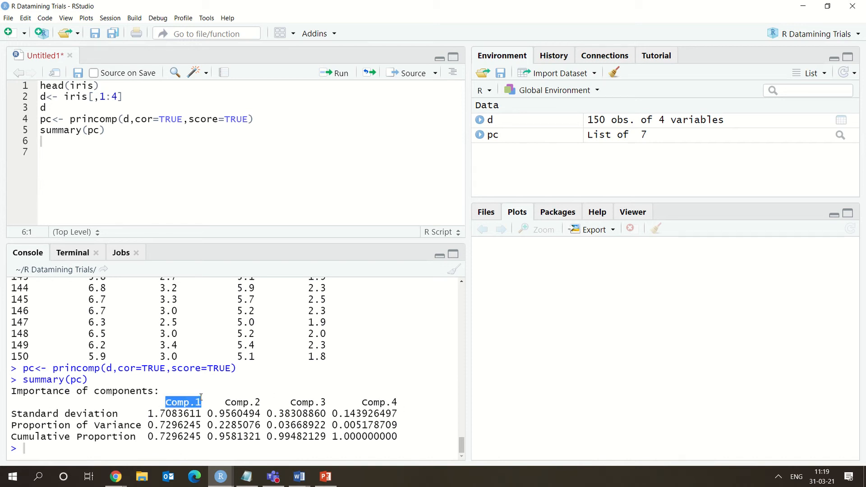
{"action": "left_click_drag", "start_coordinate": [150, 413], "coordinate": [255, 414]}
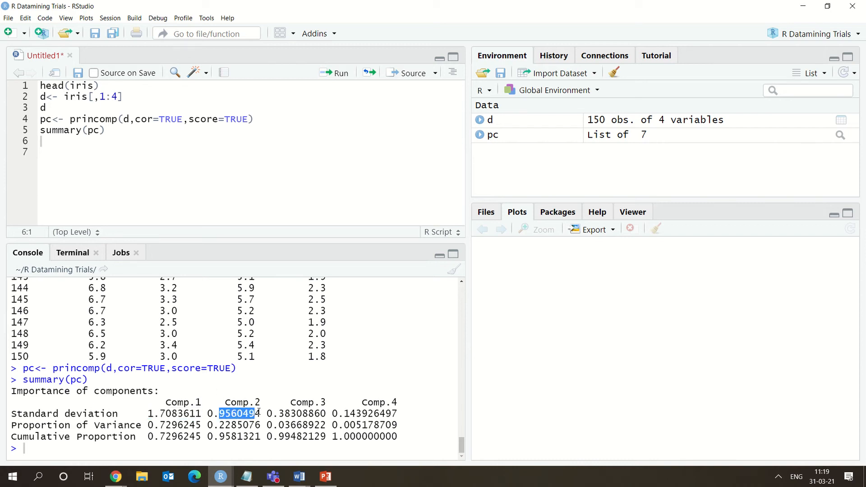
{"action": "left_click", "coordinate": [226, 412]}
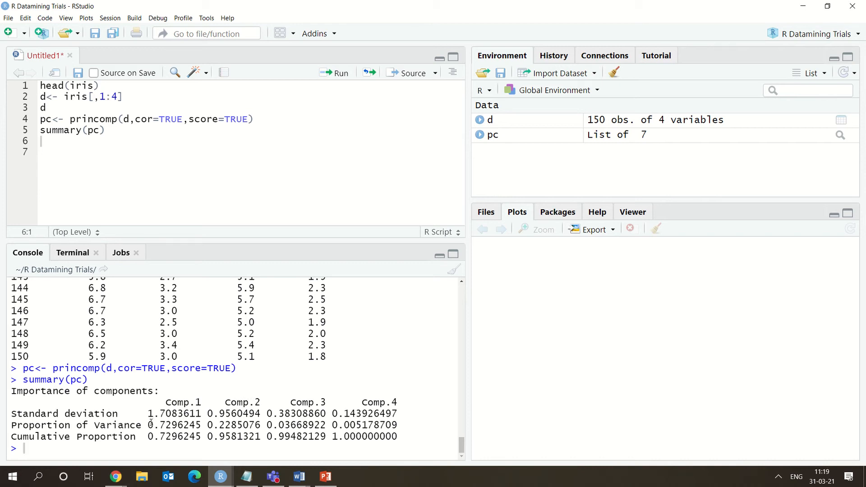
{"action": "left_click_drag", "start_coordinate": [148, 425], "coordinate": [201, 425]}
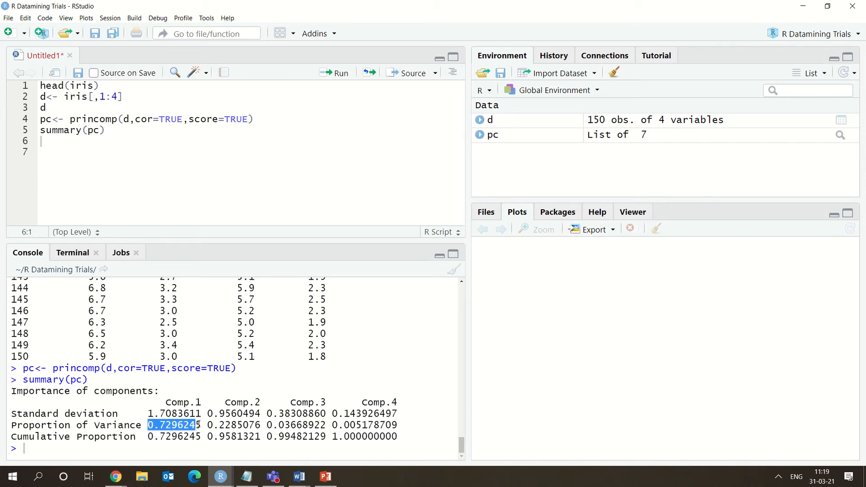
{"action": "left_click", "coordinate": [167, 402]}
{"action": "left_click_drag", "start_coordinate": [167, 403], "coordinate": [200, 404]}
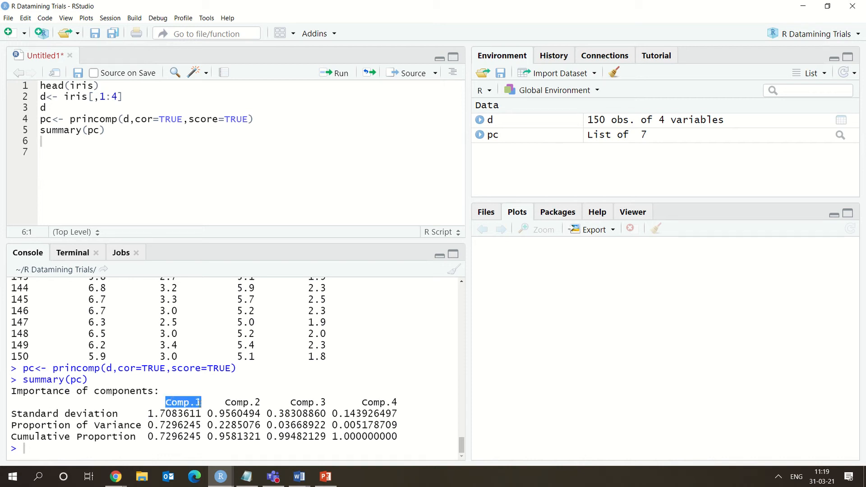
Step: Compare the proportion of variance explained by Comp.1 and Comp.2 in the console's summary table
{"action": "left_click", "coordinate": [190, 415]}
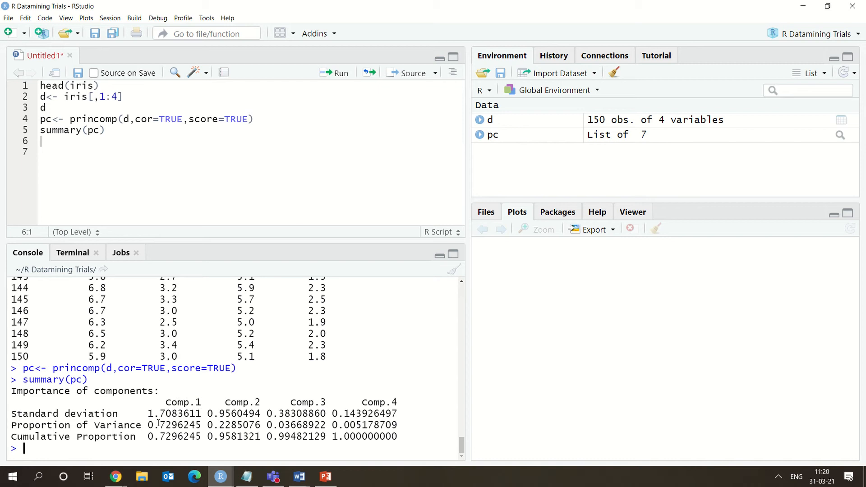
{"action": "left_click_drag", "start_coordinate": [148, 425], "coordinate": [203, 425]}
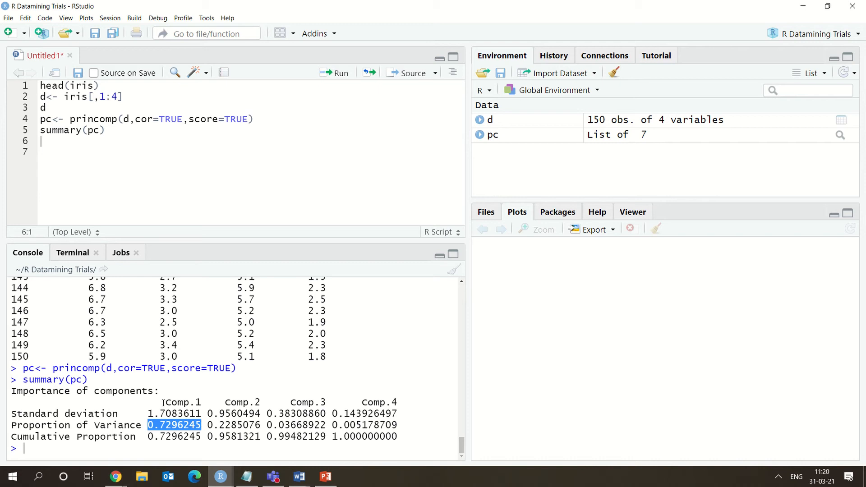
{"action": "left_click_drag", "start_coordinate": [165, 403], "coordinate": [261, 425]}
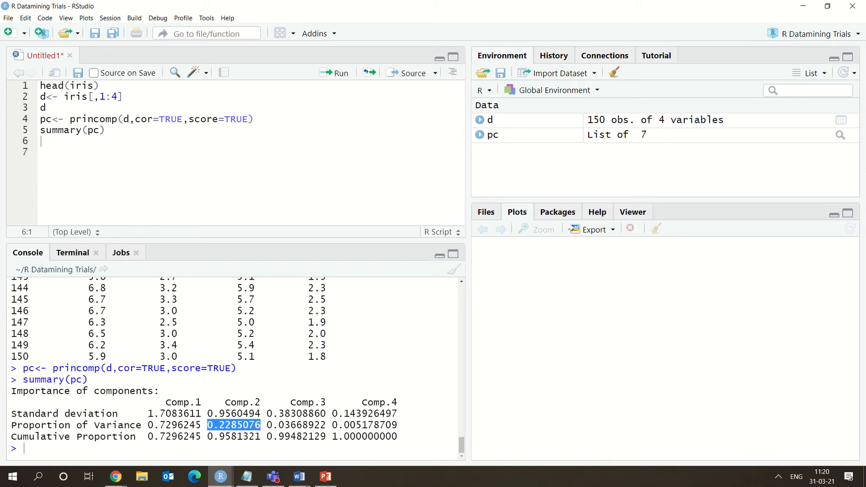
{"action": "left_click", "coordinate": [224, 426]}
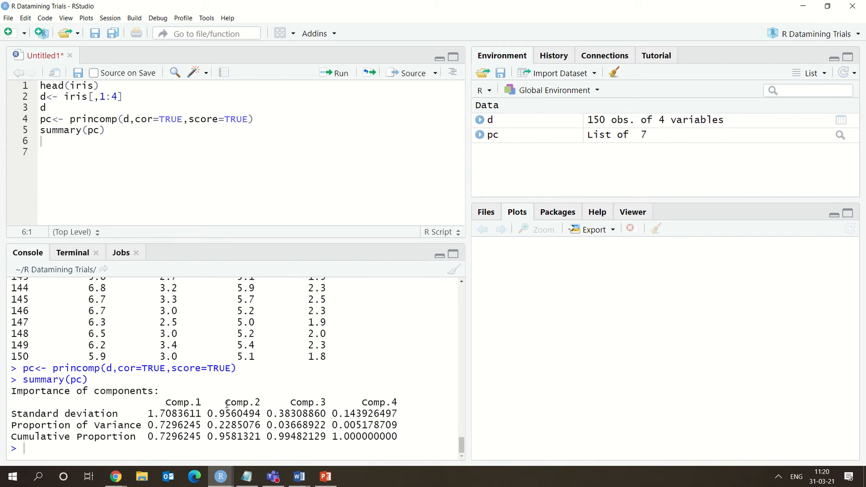
{"action": "left_click_drag", "start_coordinate": [225, 403], "coordinate": [266, 402]}
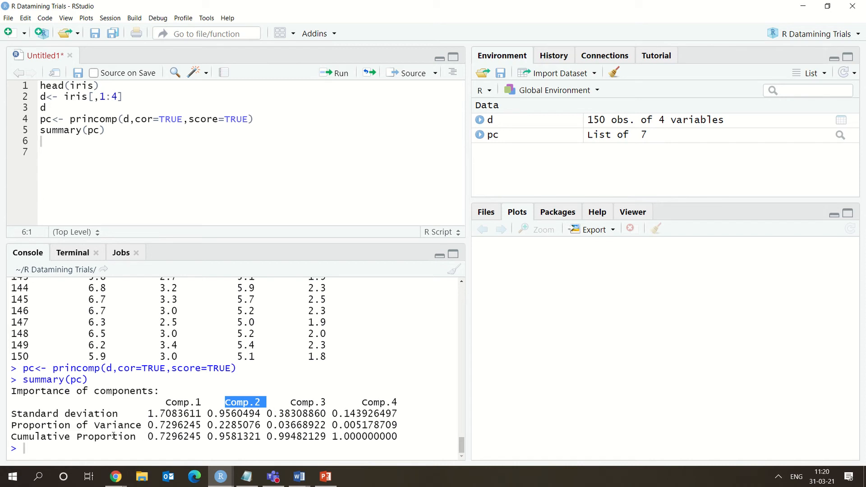
Step: Examine the cumulative proportion row across Comp.1, Comp.2 and Comp.3 to judge how many components to keep
{"action": "left_click_drag", "start_coordinate": [16, 437], "coordinate": [202, 437]}
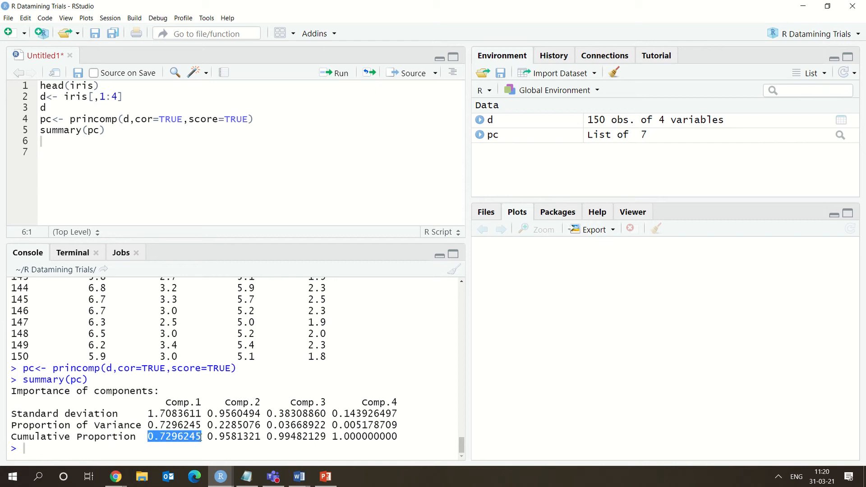
{"action": "left_click", "coordinate": [188, 434]}
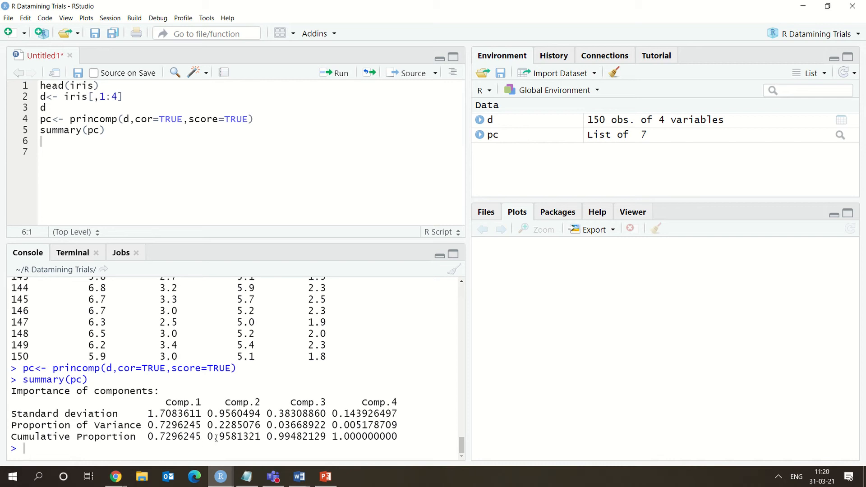
{"action": "left_click_drag", "start_coordinate": [209, 437], "coordinate": [260, 441]}
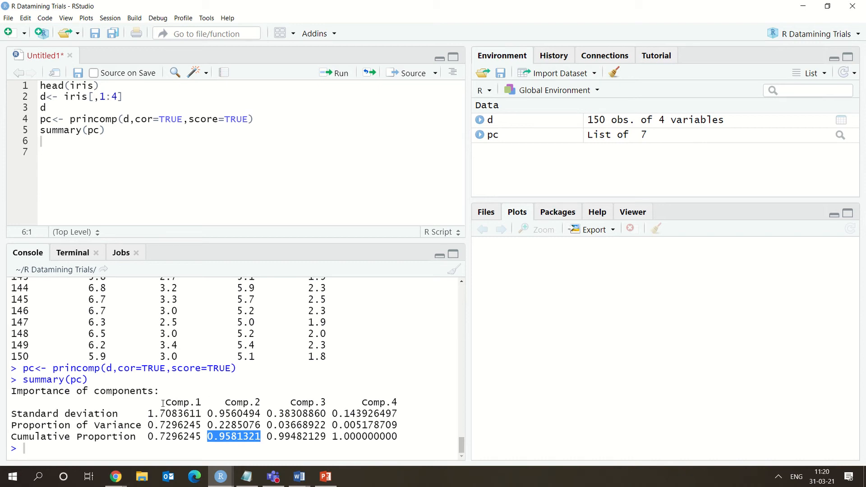
{"action": "left_click_drag", "start_coordinate": [160, 402], "coordinate": [258, 404]}
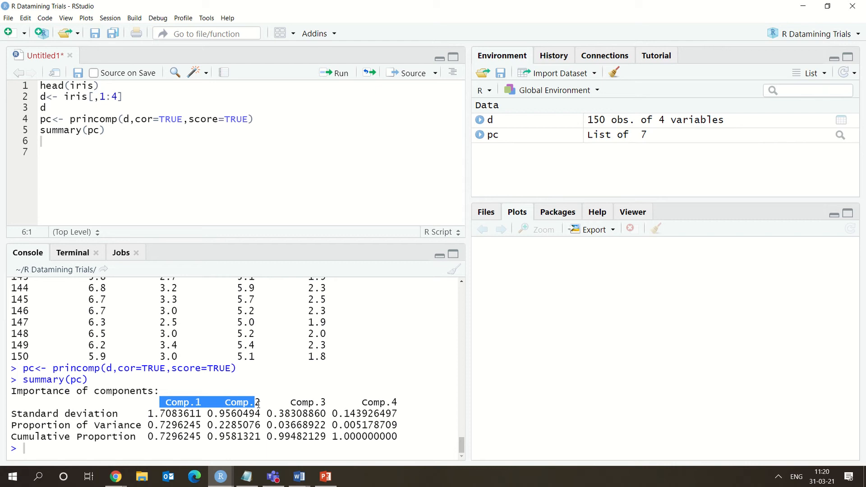
{"action": "left_click", "coordinate": [211, 436]}
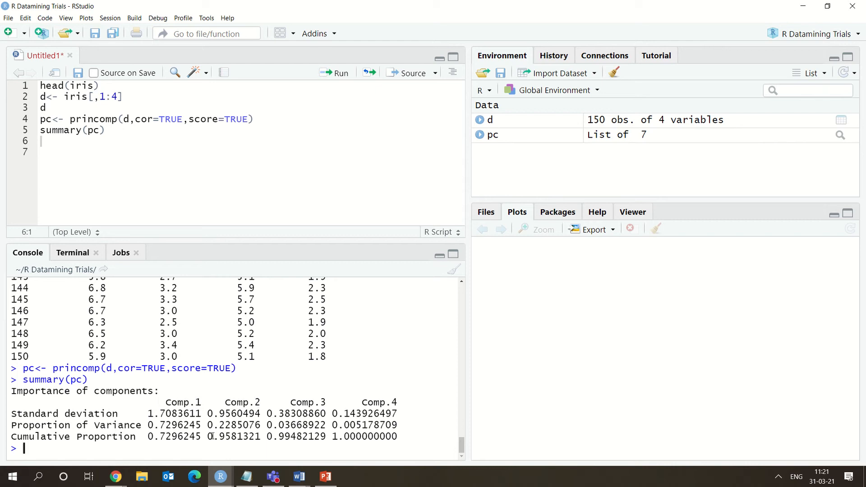
{"action": "left_click_drag", "start_coordinate": [208, 437], "coordinate": [263, 436]}
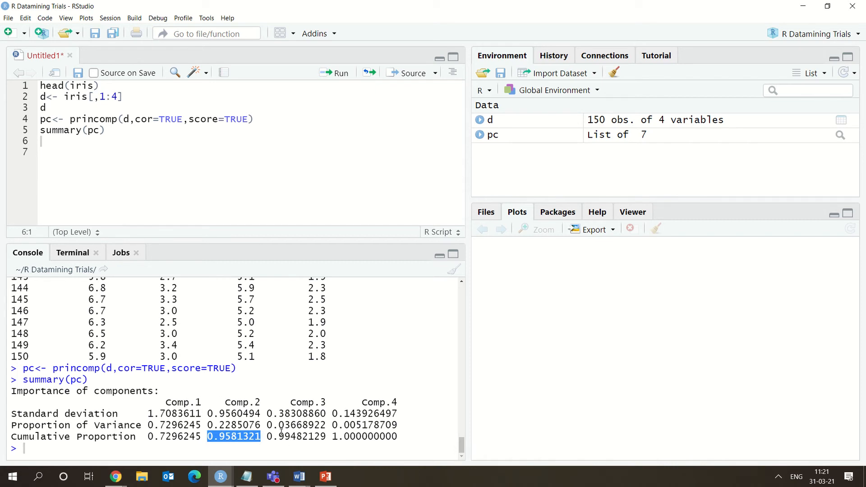
{"action": "left_click_drag", "start_coordinate": [278, 434], "coordinate": [325, 434]}
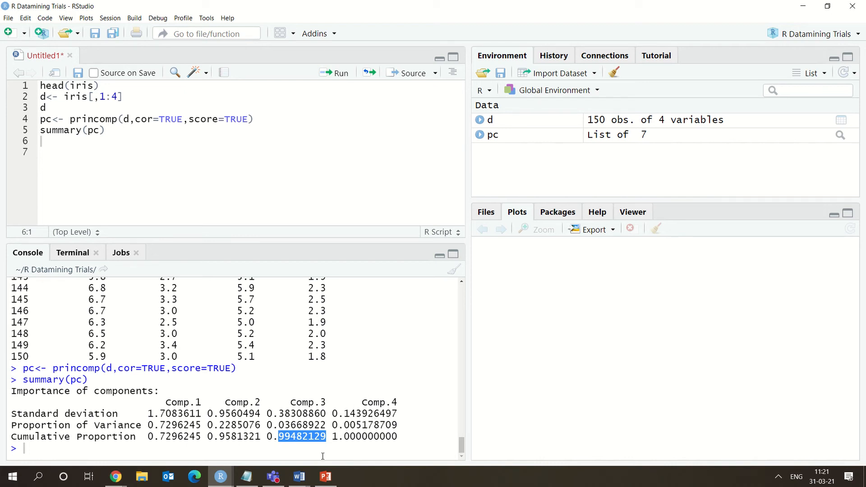
Step: Copy plot(pc) from the Notepad notes into line 6 of the RStudio script and run it
{"action": "left_click", "coordinate": [246, 477]}
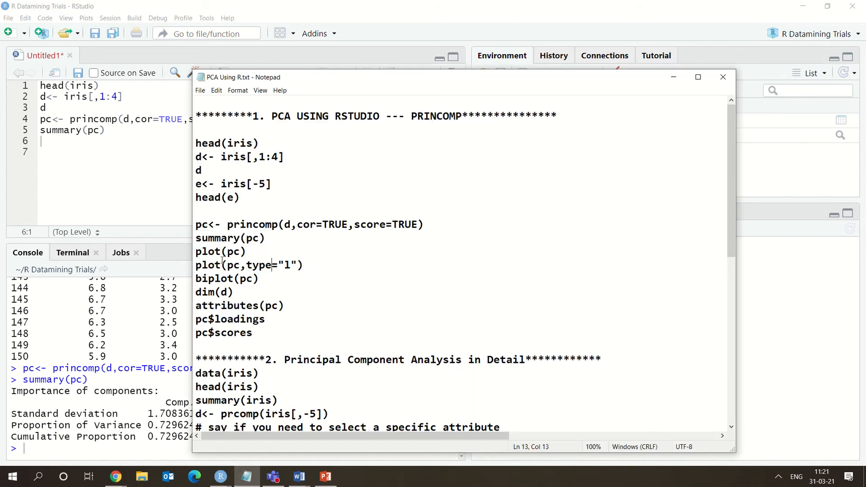
{"action": "left_click_drag", "start_coordinate": [196, 252], "coordinate": [246, 251]}
{"action": "key", "text": "ctrl+c"}
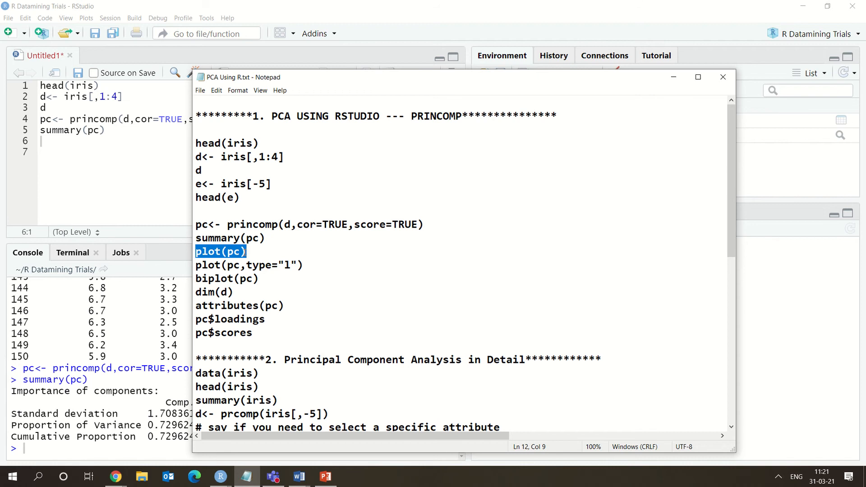
{"action": "left_click", "coordinate": [47, 142]}
{"action": "key", "text": "ctrl+v"}
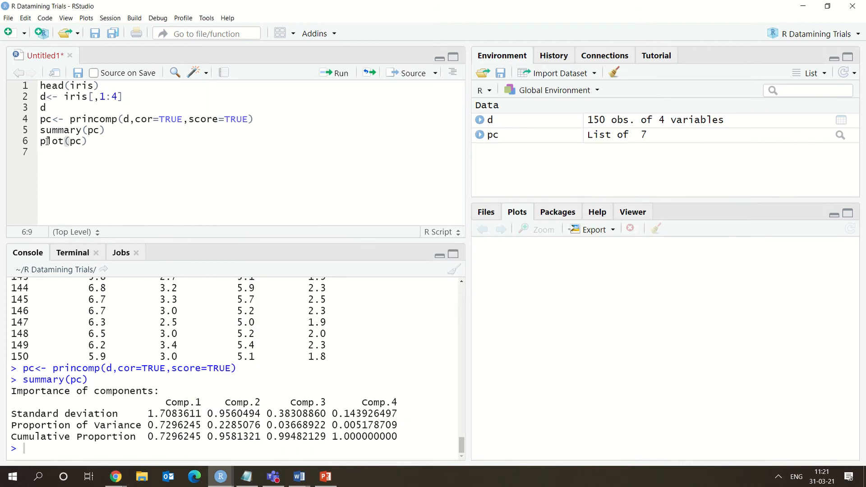
{"action": "key", "text": "ctrl+Return"}
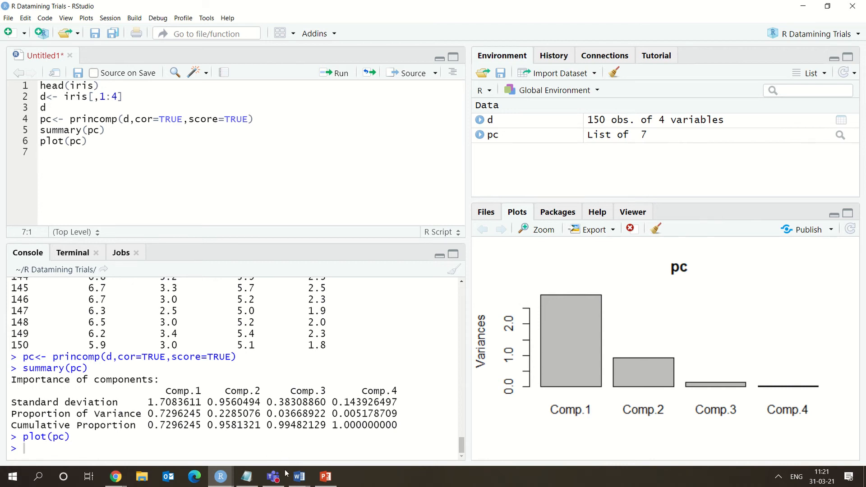
Step: Copy plot(pc,type="l") from the Notepad notes into line 7 of the RStudio script and run it to draw the variances as a line
{"action": "left_click", "coordinate": [246, 476]}
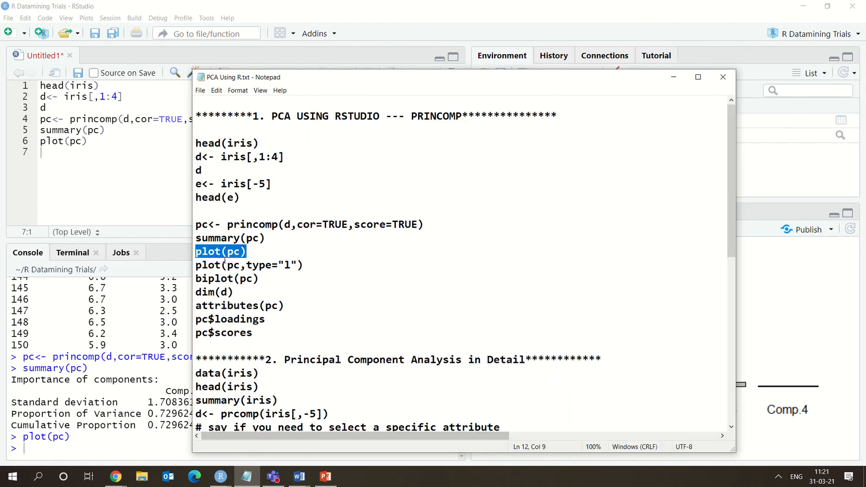
{"action": "left_click_drag", "start_coordinate": [196, 265], "coordinate": [314, 269]}
{"action": "key", "text": "ctrl+c"}
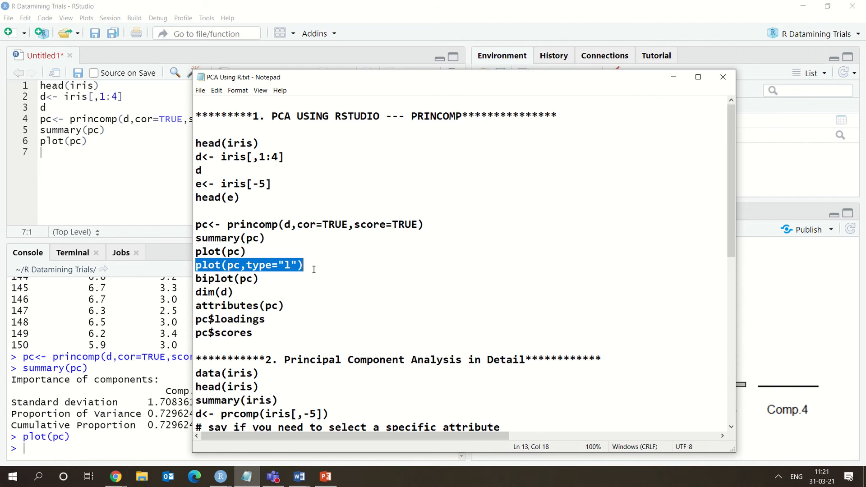
{"action": "left_click", "coordinate": [41, 153]}
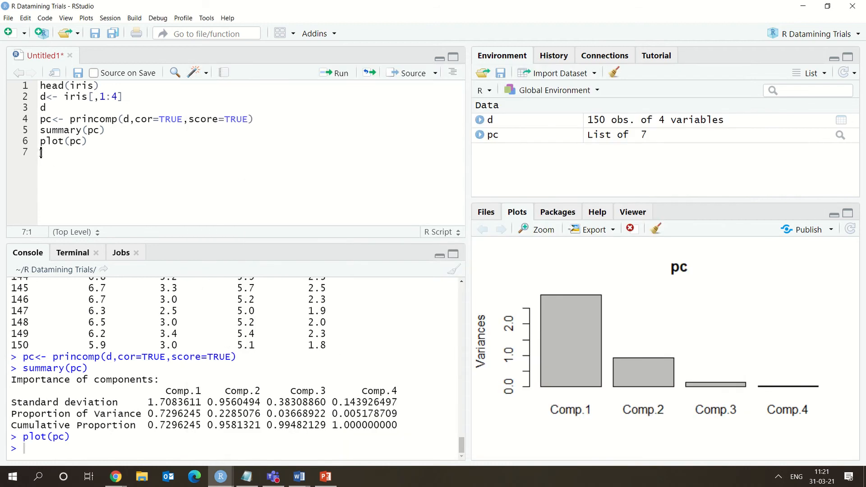
{"action": "key", "text": "ctrl+v"}
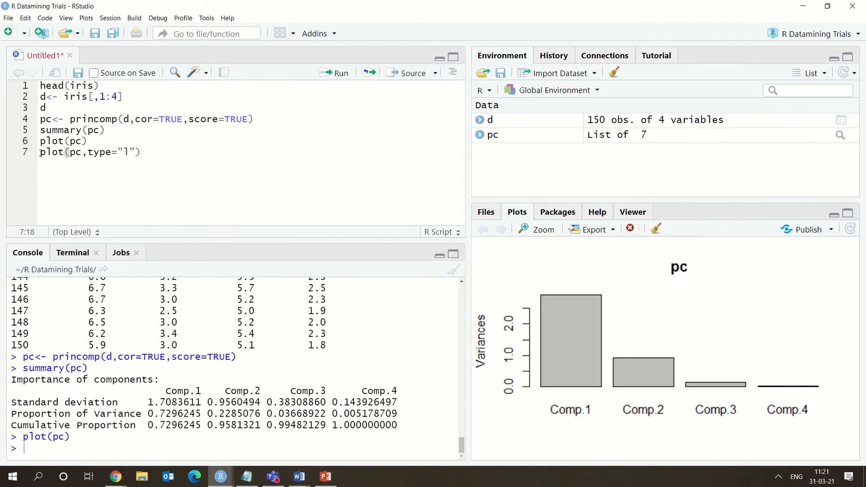
{"action": "key", "text": "ctrl+Return"}
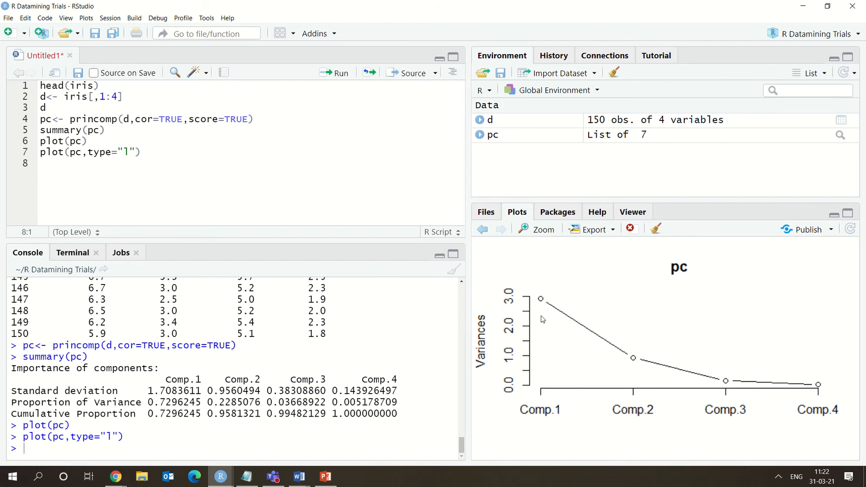
Step: Copy biplot(pc) from the Notepad notes into line 8 of the RStudio script and run it
{"action": "left_click", "coordinate": [242, 479]}
{"action": "left_click_drag", "start_coordinate": [258, 279], "coordinate": [189, 272]}
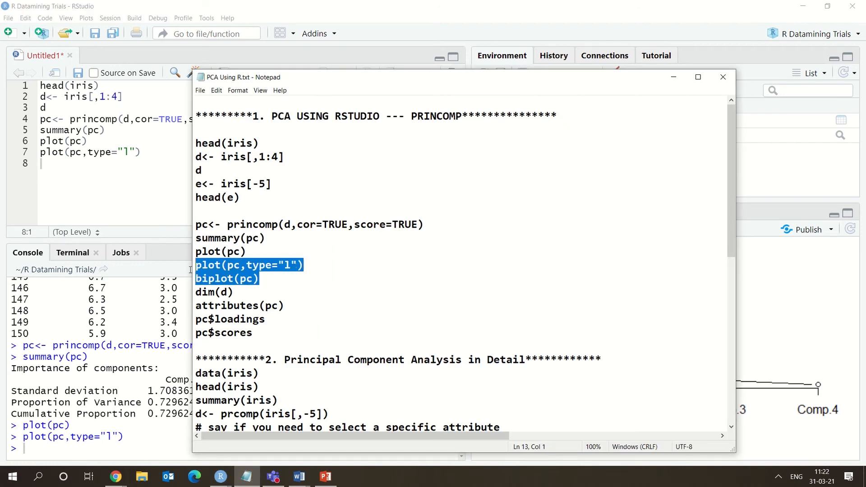
{"action": "key", "text": "ctrl+c"}
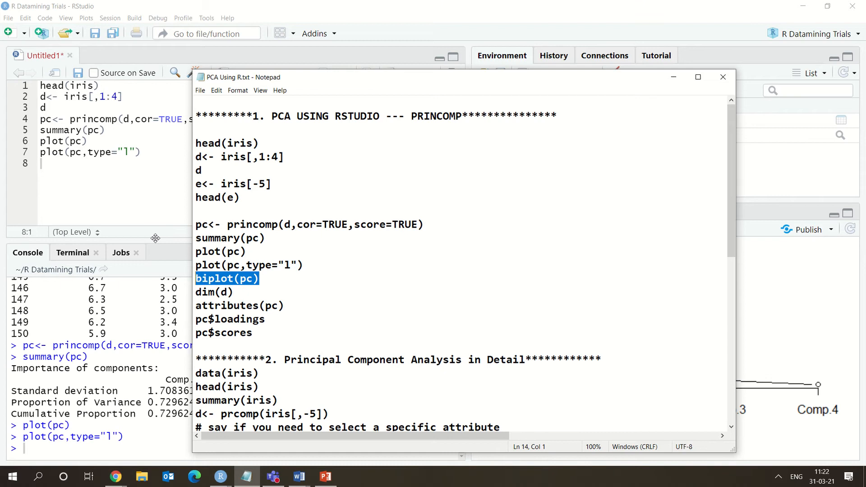
{"action": "left_click", "coordinate": [54, 166]}
{"action": "key", "text": "ctrl+v"}
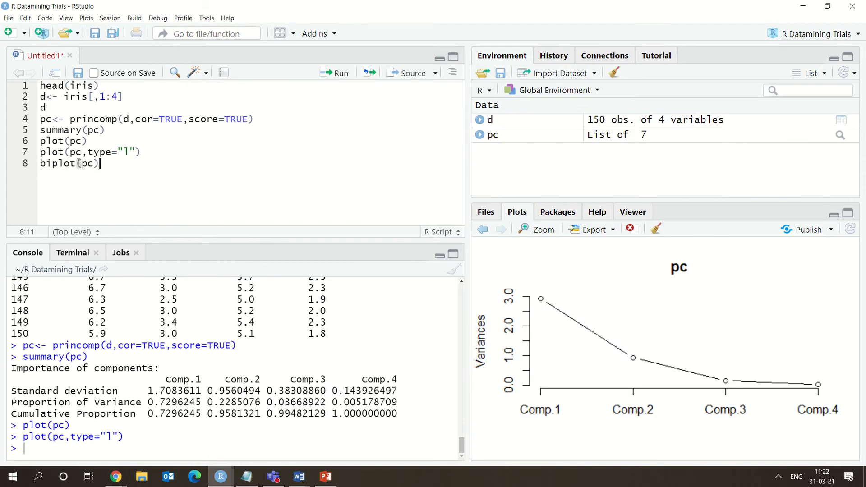
{"action": "key", "text": "ctrl+Return"}
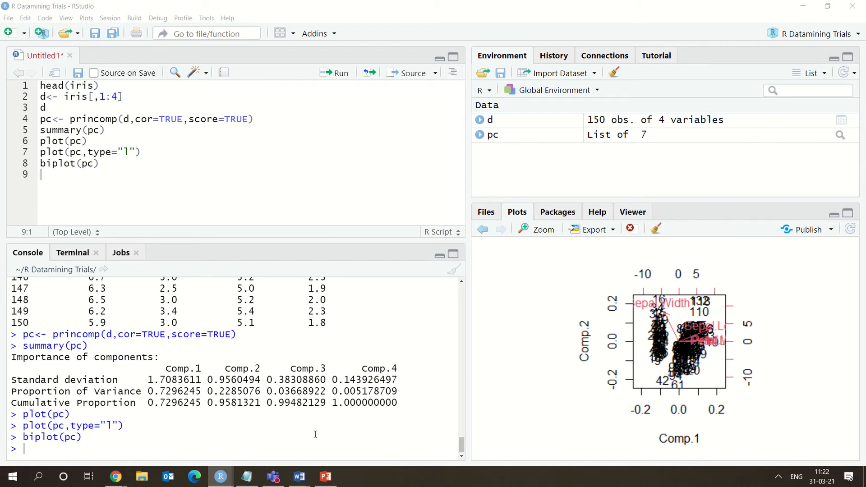
Step: Close the old species plot window, examine the biplot enlarged to full screen, and close the enlarged view
{"action": "mouse_move", "coordinate": [221, 477]}
{"action": "mouse_move", "coordinate": [284, 437]}
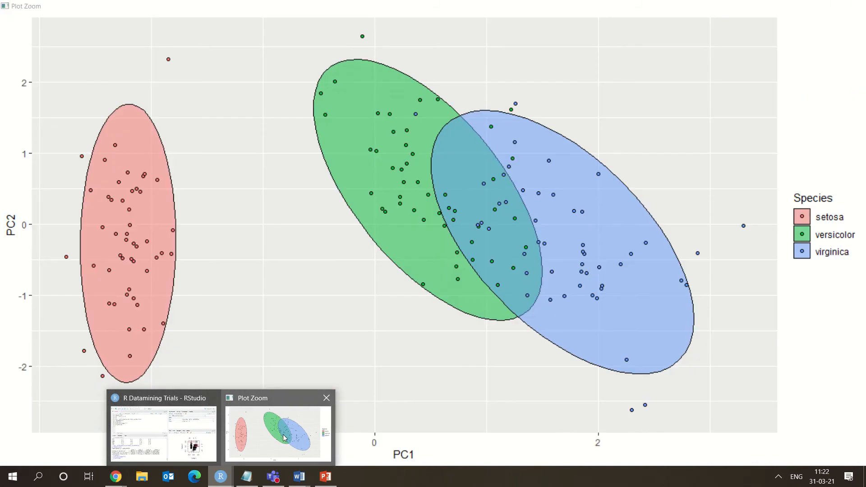
{"action": "left_click", "coordinate": [326, 398]}
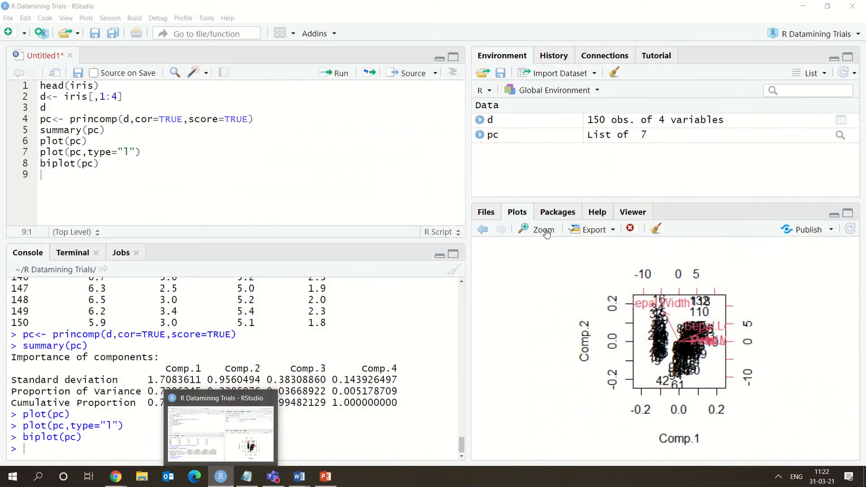
{"action": "left_click", "coordinate": [543, 230]}
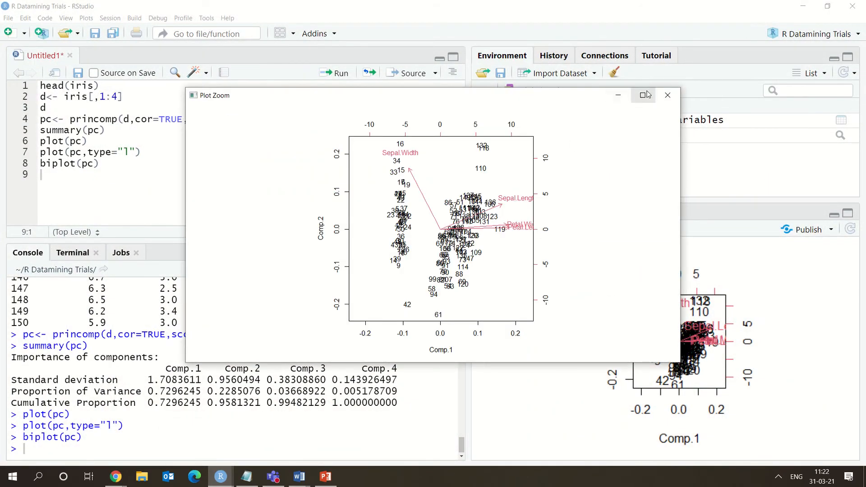
{"action": "left_click", "coordinate": [644, 95]}
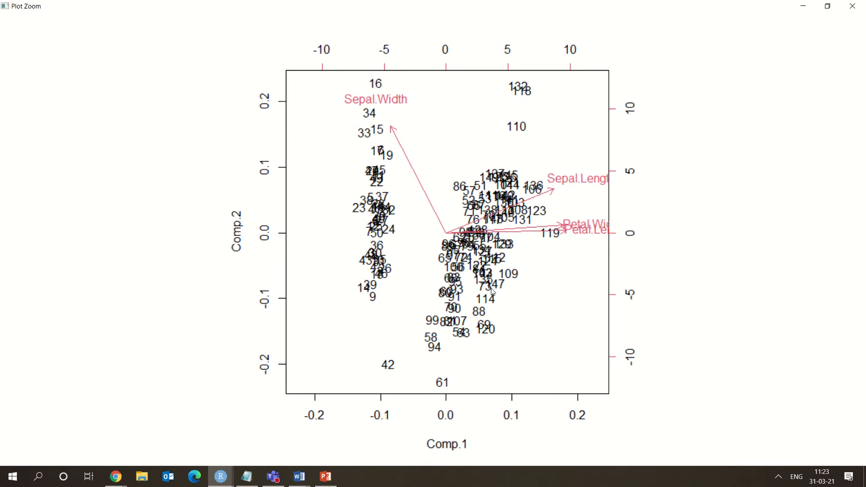
{"action": "left_click", "coordinate": [851, 8]}
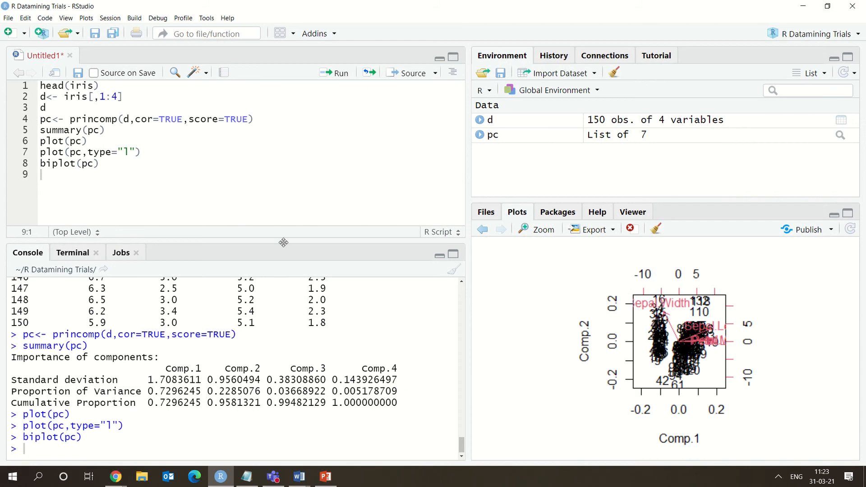
Step: Copy dim(d) from the Notepad notes into line 9 of the RStudio script and run it
{"action": "left_click", "coordinate": [252, 479]}
{"action": "left_click_drag", "start_coordinate": [234, 292], "coordinate": [198, 293]}
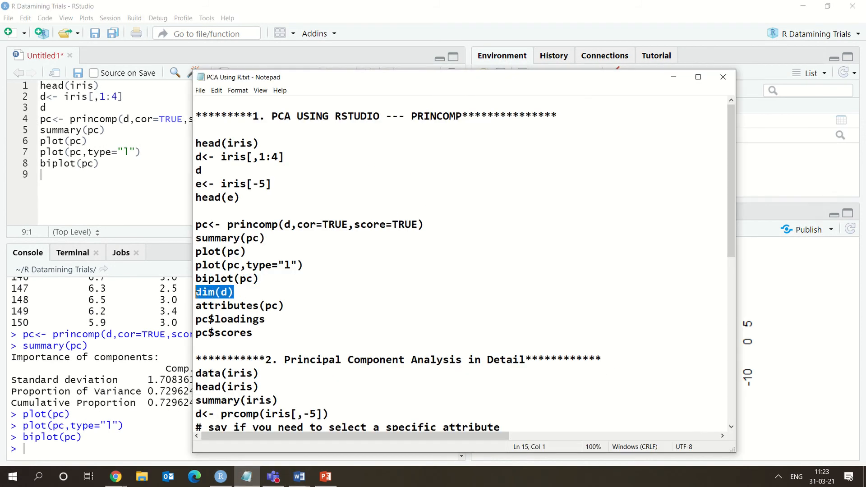
{"action": "left_click", "coordinate": [58, 168]}
{"action": "key", "text": "ctrl+v"}
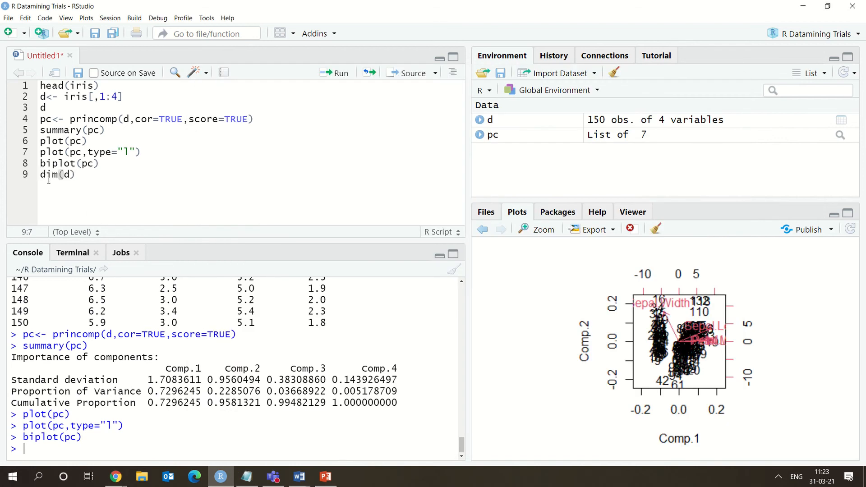
{"action": "key", "text": "ctrl+Return"}
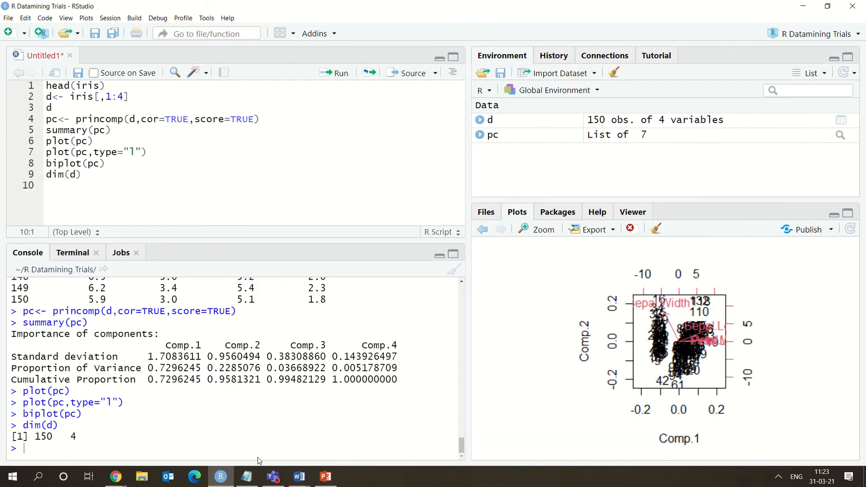
Step: Copy attributes(pc) from the Notepad notes into line 10 of the RStudio script and run it
{"action": "left_click", "coordinate": [248, 477]}
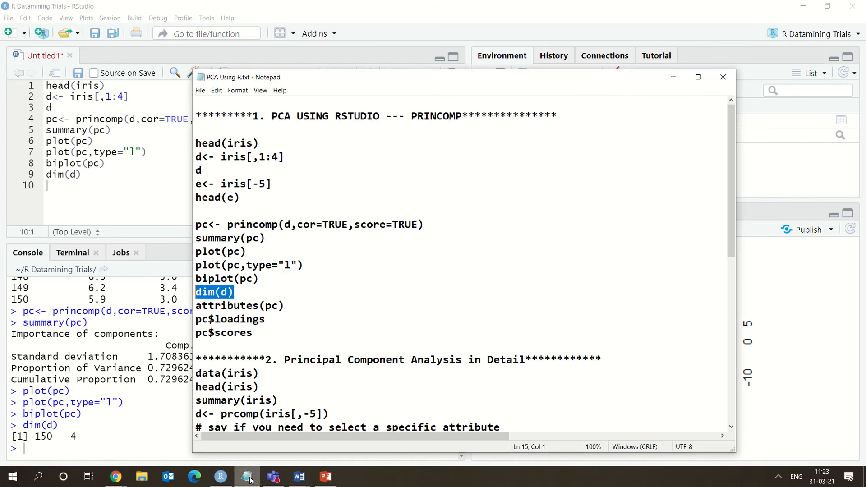
{"action": "left_click_drag", "start_coordinate": [285, 308], "coordinate": [195, 310]}
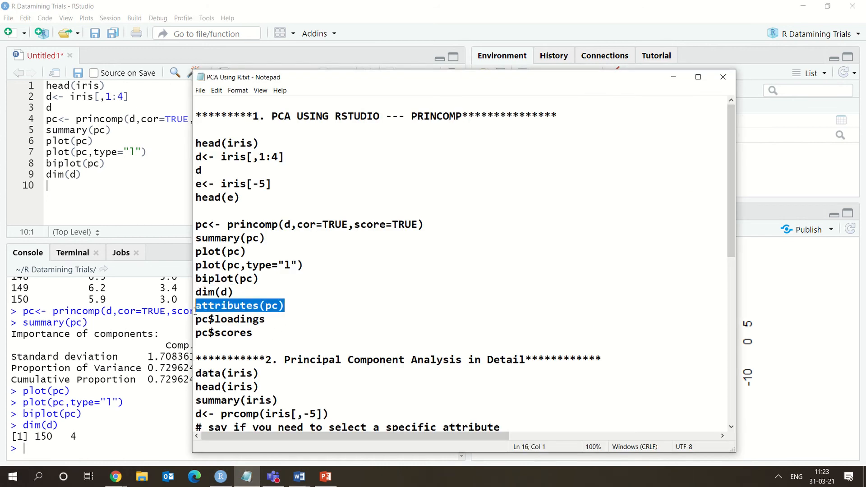
{"action": "left_click", "coordinate": [53, 188]}
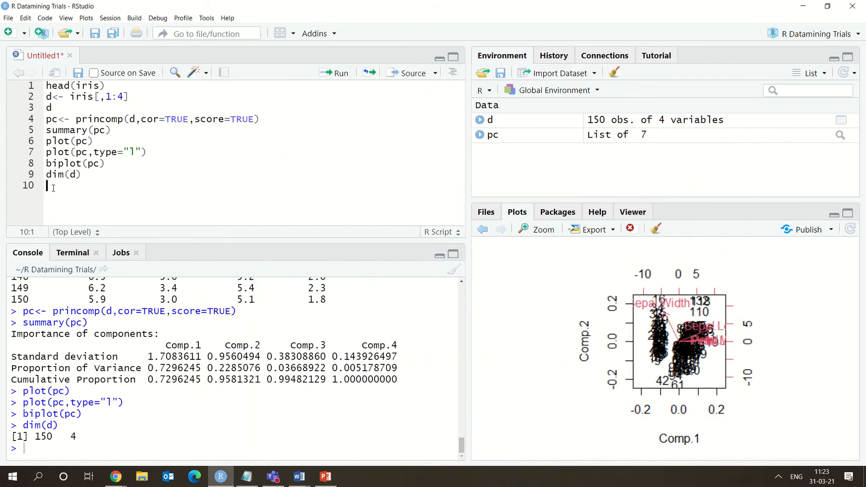
{"action": "key", "text": "ctrl+v"}
{"action": "key", "text": "Return"}
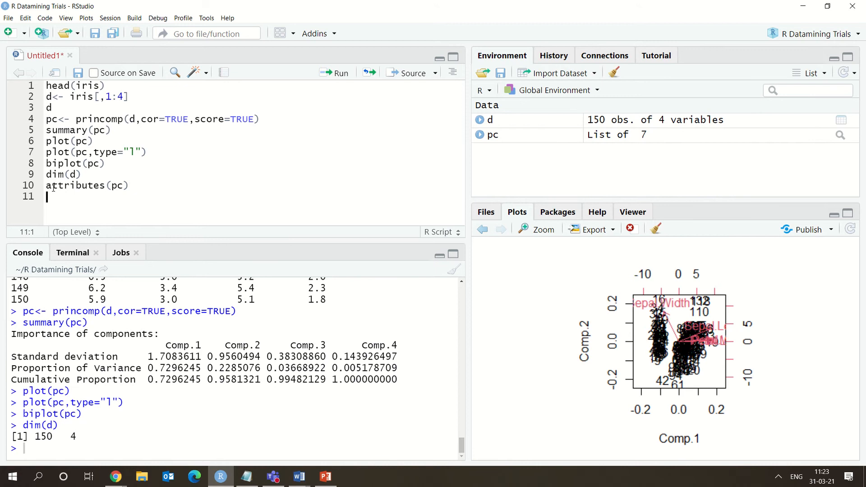
{"action": "left_click", "coordinate": [152, 189]}
{"action": "key", "text": "ctrl+Return"}
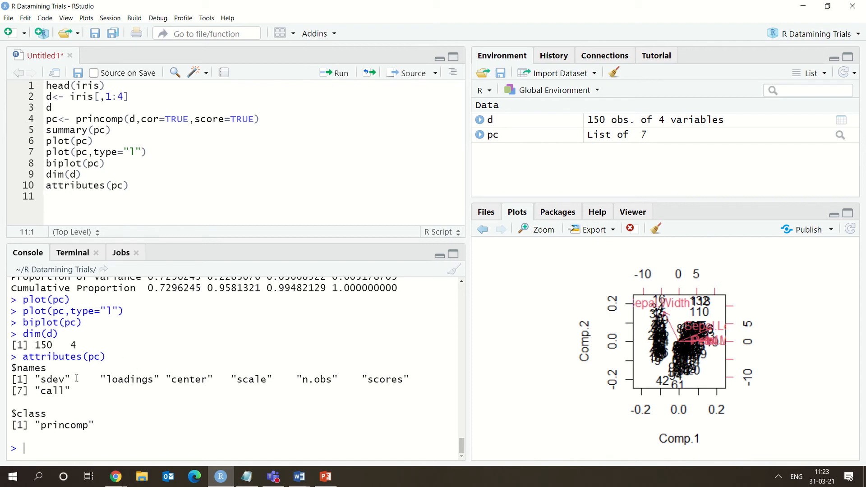
Step: Examine the attribute names and the class of pc in the console output, highlighting each one in turn
{"action": "left_click_drag", "start_coordinate": [75, 380], "coordinate": [42, 381]}
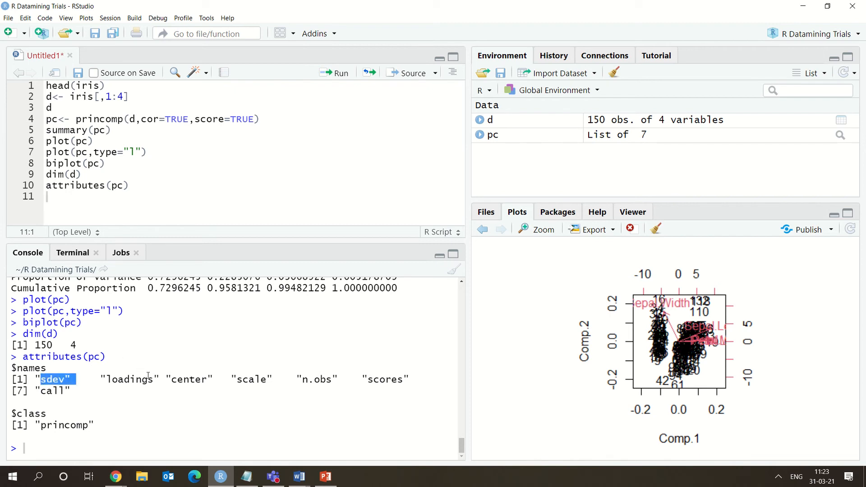
{"action": "left_click_drag", "start_coordinate": [155, 379], "coordinate": [106, 379]}
{"action": "left_click", "coordinate": [184, 381]}
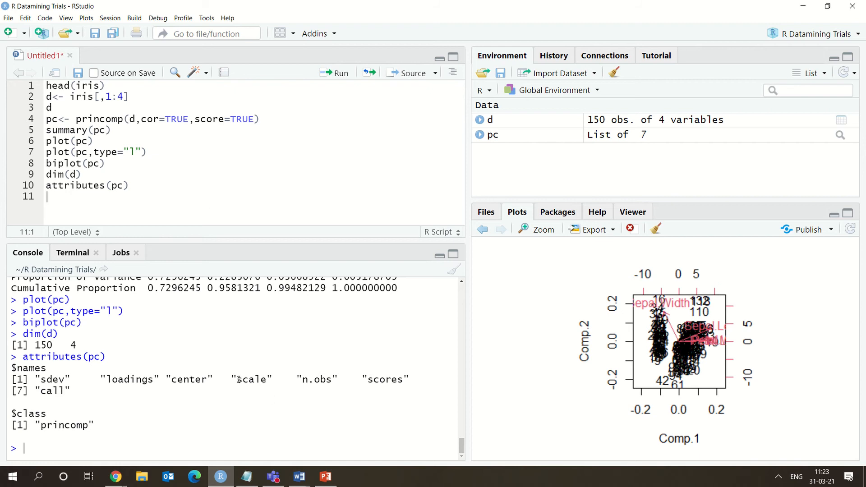
{"action": "left_click_drag", "start_coordinate": [238, 380], "coordinate": [270, 380]}
{"action": "left_click_drag", "start_coordinate": [368, 383], "coordinate": [409, 384]}
{"action": "left_click_drag", "start_coordinate": [297, 379], "coordinate": [354, 379]}
{"action": "left_click_drag", "start_coordinate": [73, 391], "coordinate": [28, 391]}
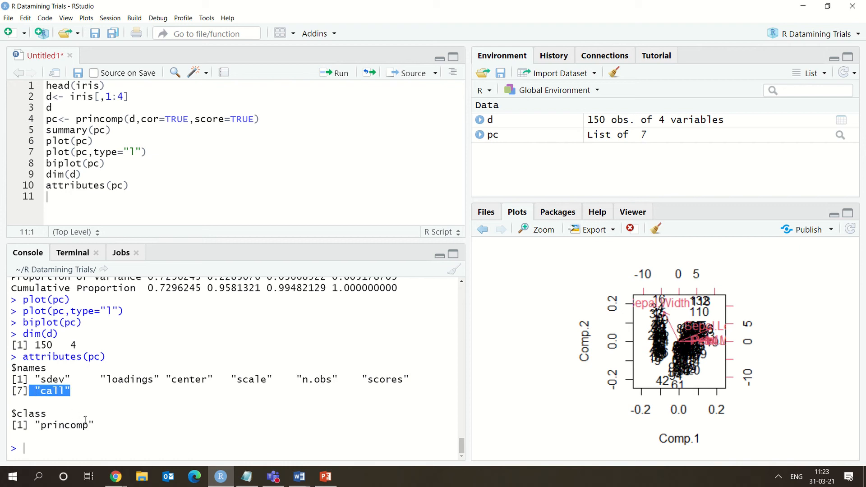
{"action": "left_click_drag", "start_coordinate": [96, 425], "coordinate": [12, 364]}
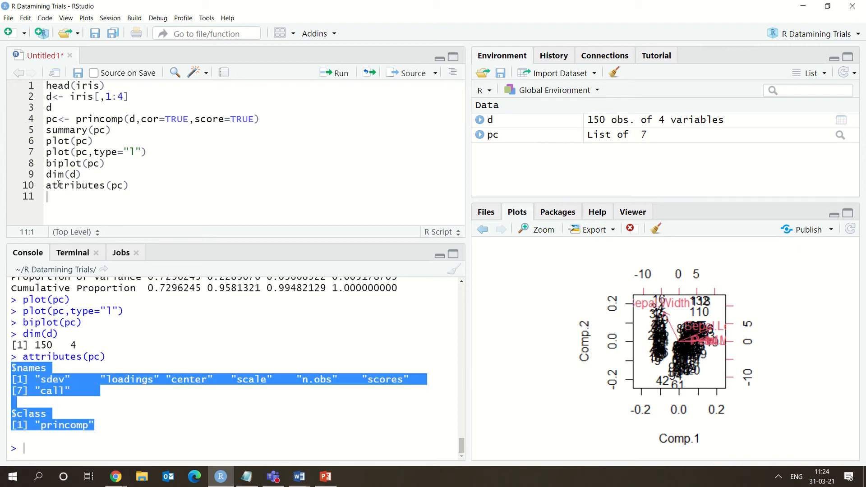
{"action": "left_click", "coordinate": [79, 368]}
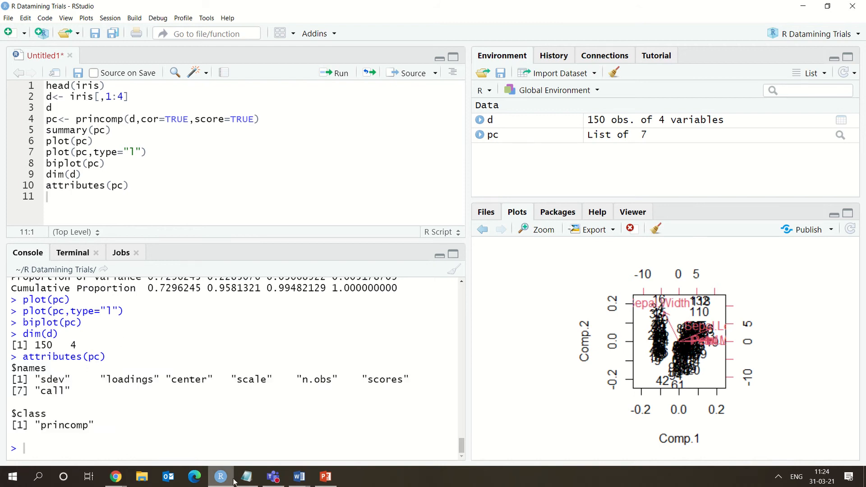
Step: Copy pc$loadings from the Notepad notes into line 11 of the RStudio script and add blank lines down to line 18
{"action": "left_click", "coordinate": [246, 476]}
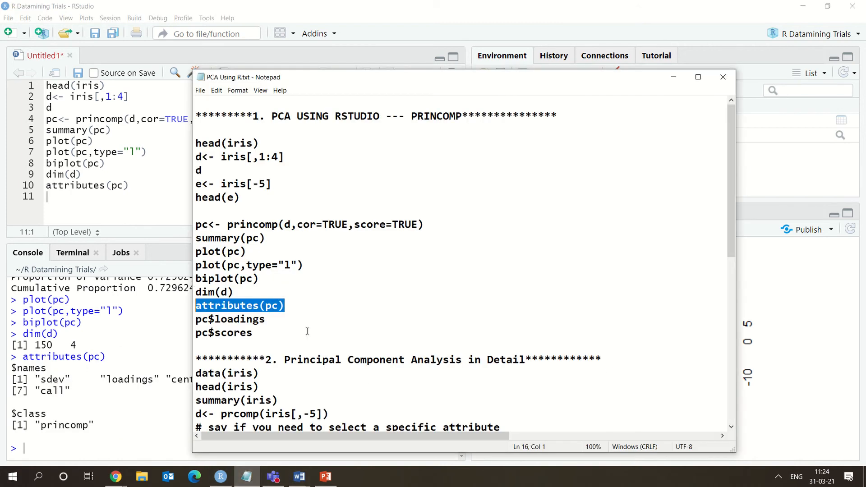
{"action": "left_click", "coordinate": [302, 344]}
{"action": "left_click_drag", "start_coordinate": [266, 319], "coordinate": [199, 319]}
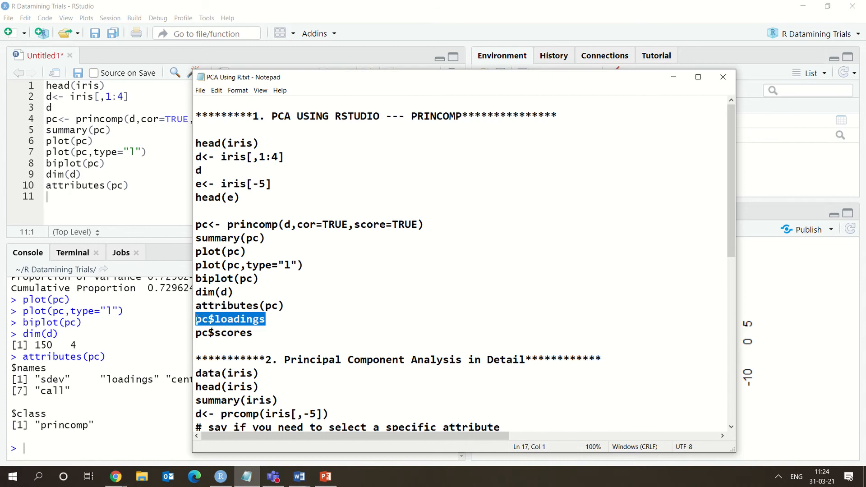
{"action": "key", "text": "ctrl+c"}
{"action": "left_click", "coordinate": [81, 199]}
{"action": "key", "text": "ctrl+v"}
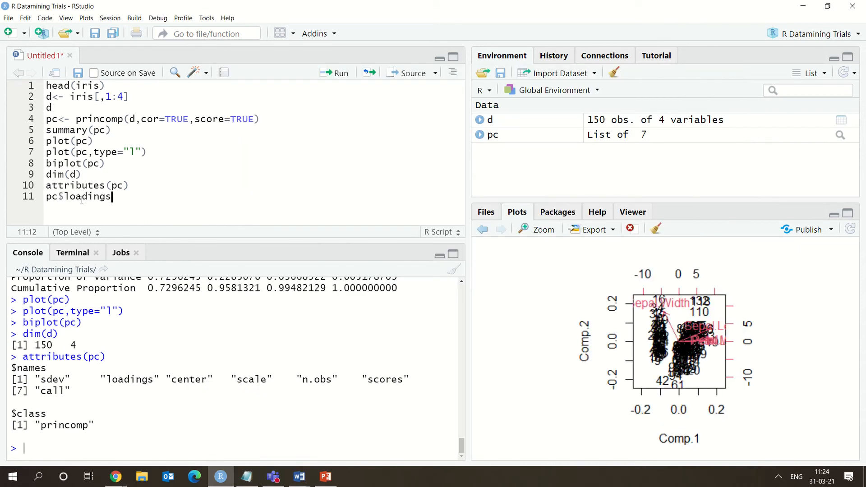
{"action": "key", "text": "Return"}
{"action": "key", "text": "Return"}
{"action": "key", "text": "Return"}
{"action": "key", "text": "Return"}
{"action": "key", "text": "Return"}
{"action": "key", "text": "Return"}
{"action": "key", "text": "Return"}
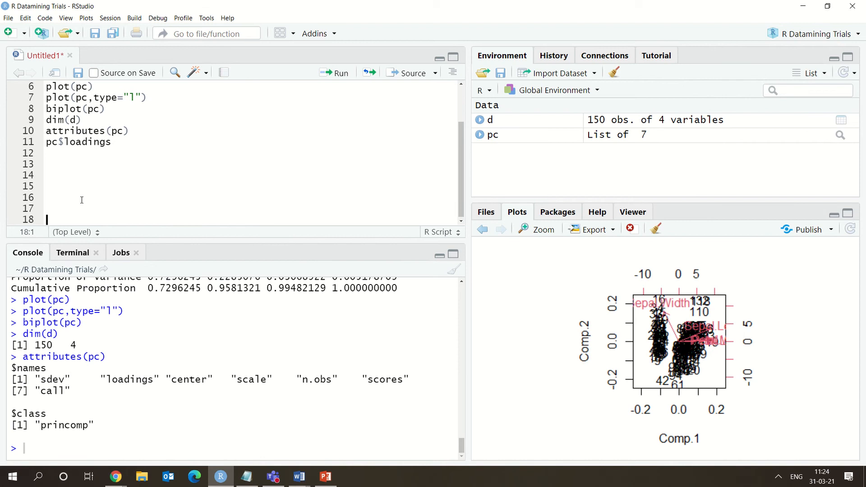
Step: Run pc$loadings from line 11 and examine the loadings of the components in the console
{"action": "left_click", "coordinate": [112, 141]}
{"action": "left_click_drag", "start_coordinate": [112, 141], "coordinate": [36, 142]}
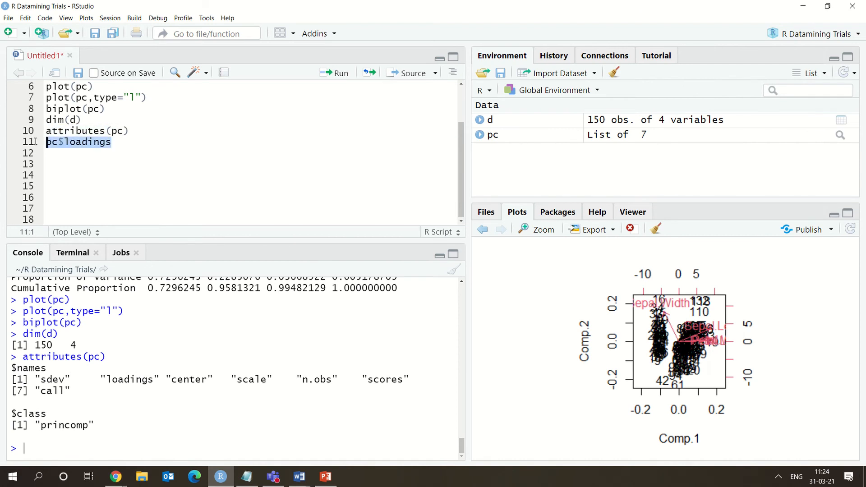
{"action": "key", "text": "ctrl+Return"}
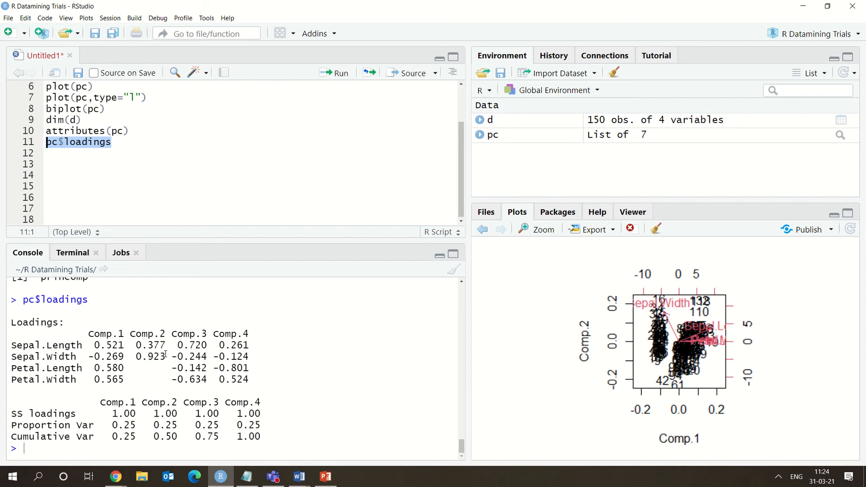
{"action": "left_click_drag", "start_coordinate": [165, 356], "coordinate": [139, 334]}
{"action": "left_click", "coordinate": [139, 334]}
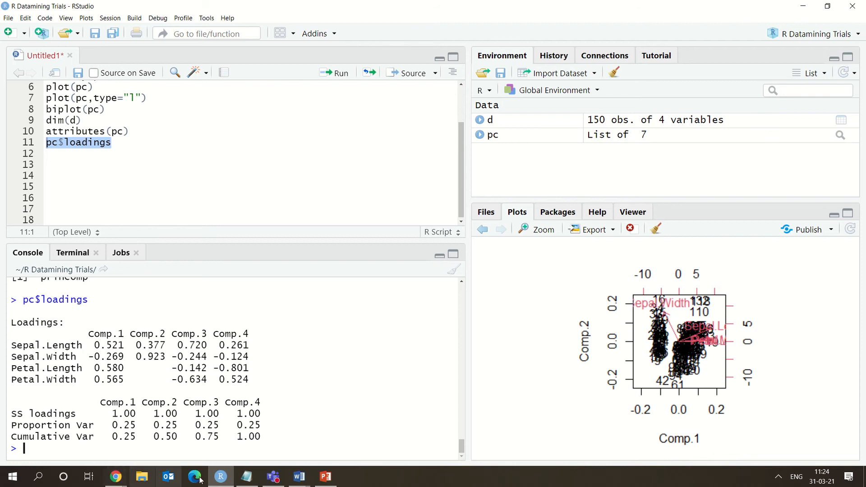
Step: Copy pc$scores from the Notepad notes into line 13 of the RStudio script and run it
{"action": "left_click", "coordinate": [259, 474]}
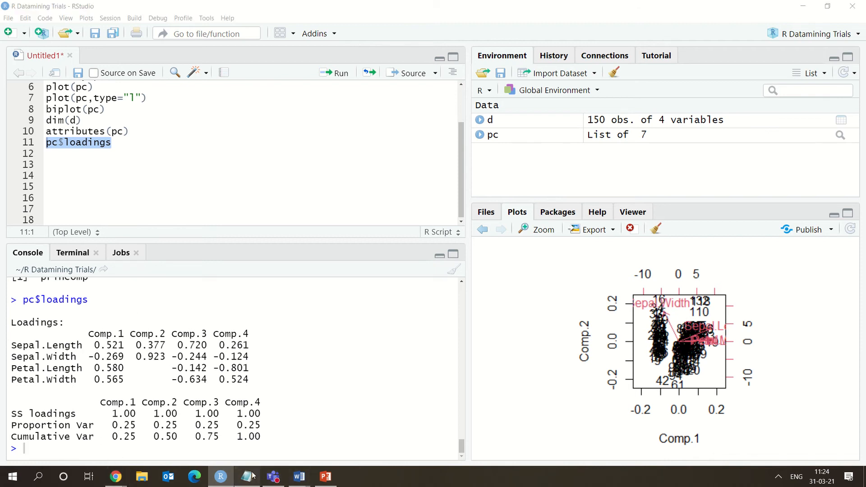
{"action": "left_click_drag", "start_coordinate": [253, 333], "coordinate": [197, 333]}
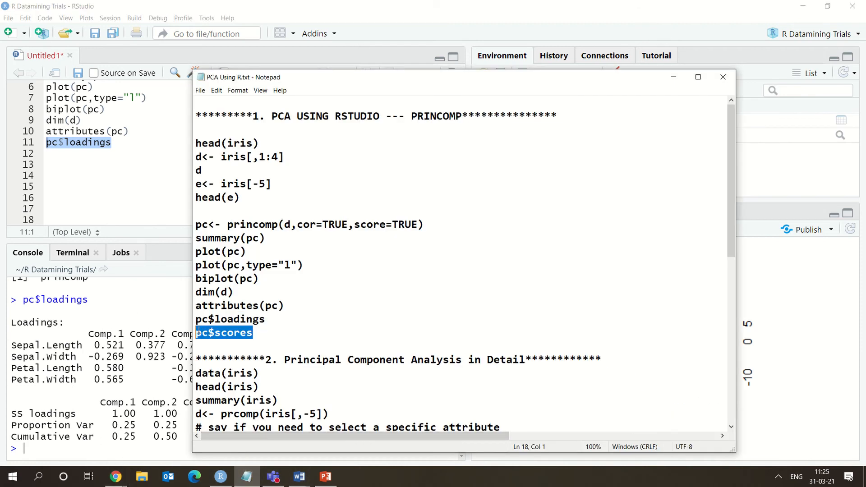
{"action": "key", "text": "ctrl+c"}
{"action": "left_click", "coordinate": [47, 164]}
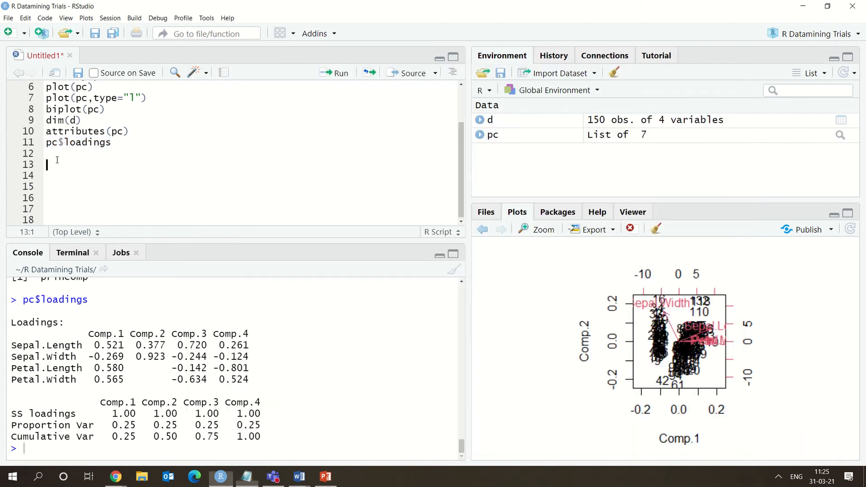
{"action": "key", "text": "ctrl+v"}
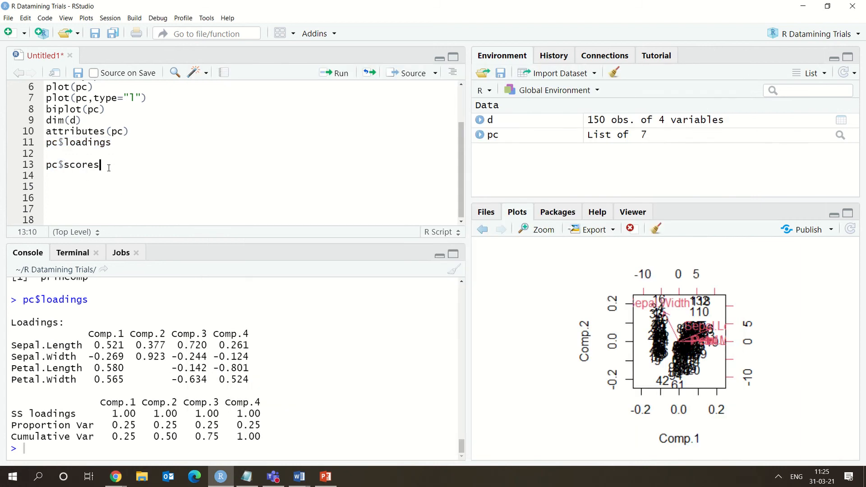
{"action": "key", "text": "ctrl+Return"}
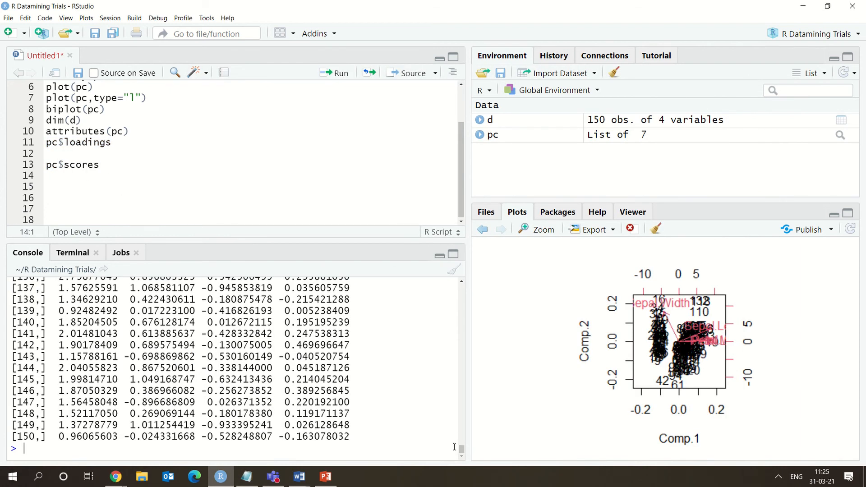
Step: Examine the first rows of the scores output and review the princomp call in line 4 of the script
{"action": "left_click_drag", "start_coordinate": [462, 449], "coordinate": [479, 384]}
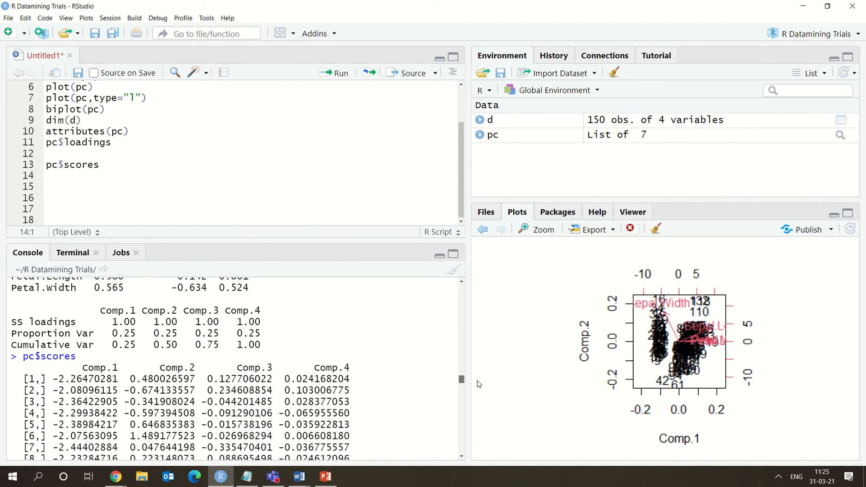
{"action": "left_click_drag", "start_coordinate": [479, 384], "coordinate": [479, 385]}
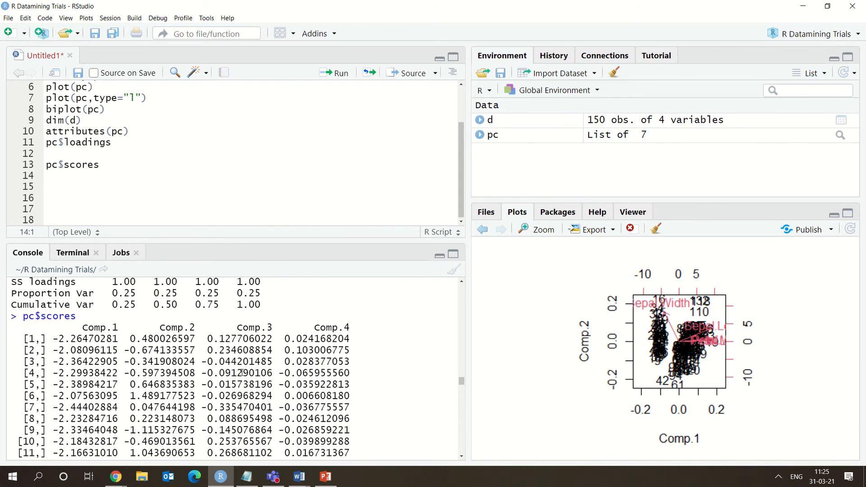
{"action": "left_click_drag", "start_coordinate": [460, 379], "coordinate": [450, 172]}
{"action": "left_click_drag", "start_coordinate": [460, 161], "coordinate": [460, 127]}
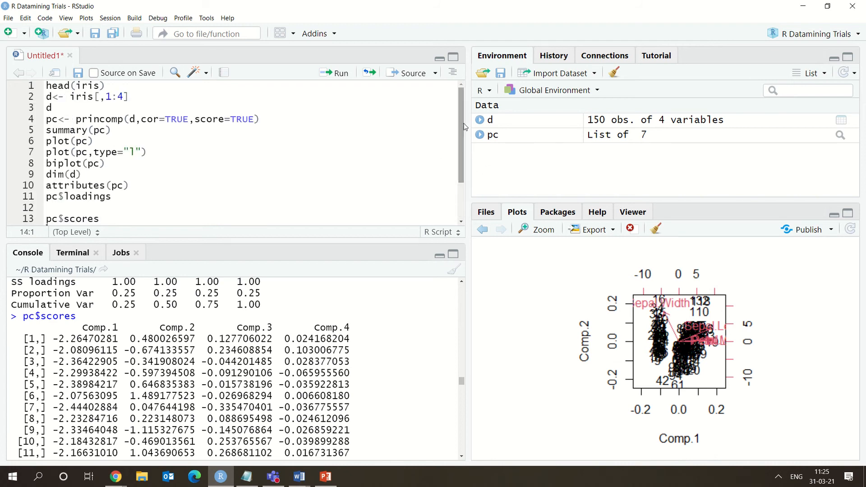
{"action": "left_click_drag", "start_coordinate": [78, 112], "coordinate": [120, 119]}
{"action": "left_click", "coordinate": [120, 119]}
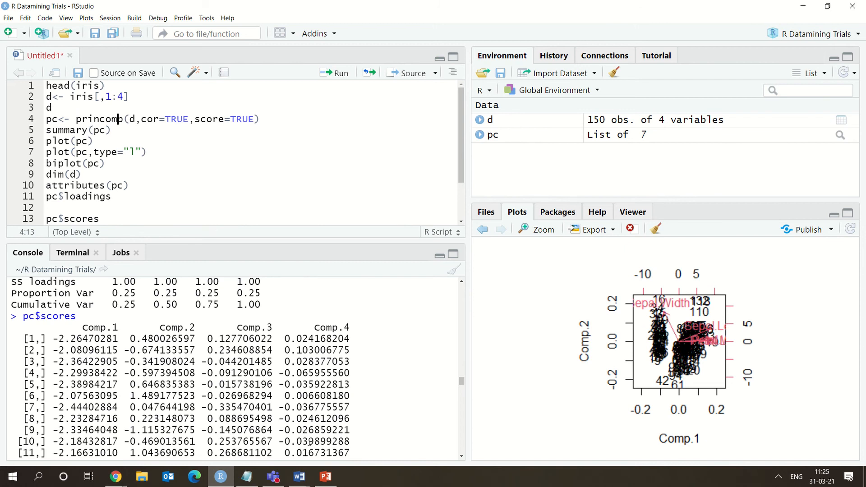
Step: Review the prcomp call with scale = TRUE in section 2 of the Notepad notes and return to RStudio
{"action": "left_click", "coordinate": [247, 476]}
{"action": "left_click", "coordinate": [305, 345]}
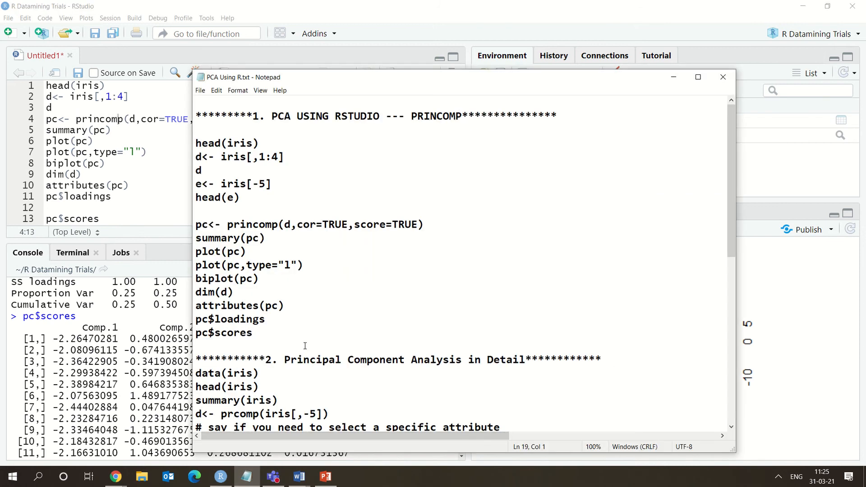
{"action": "scroll", "coordinate": [305, 345], "scroll_direction": "down", "scroll_amount": 4}
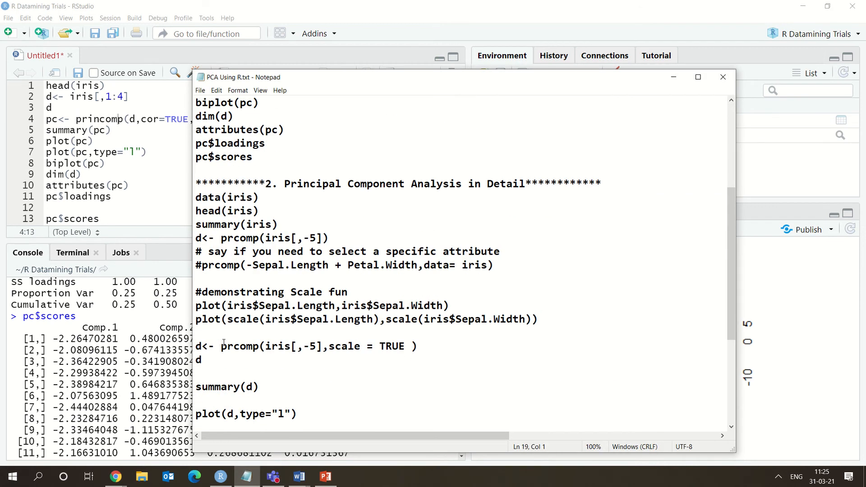
{"action": "left_click_drag", "start_coordinate": [221, 346], "coordinate": [259, 347]}
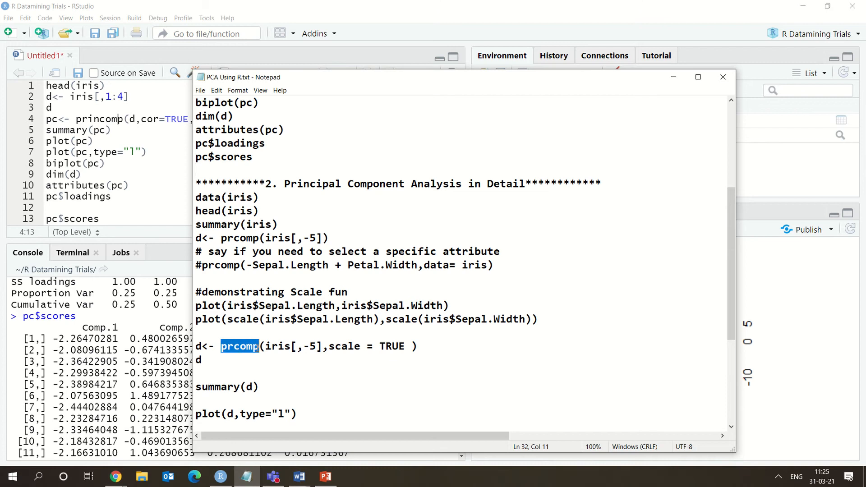
{"action": "left_click", "coordinate": [674, 80]}
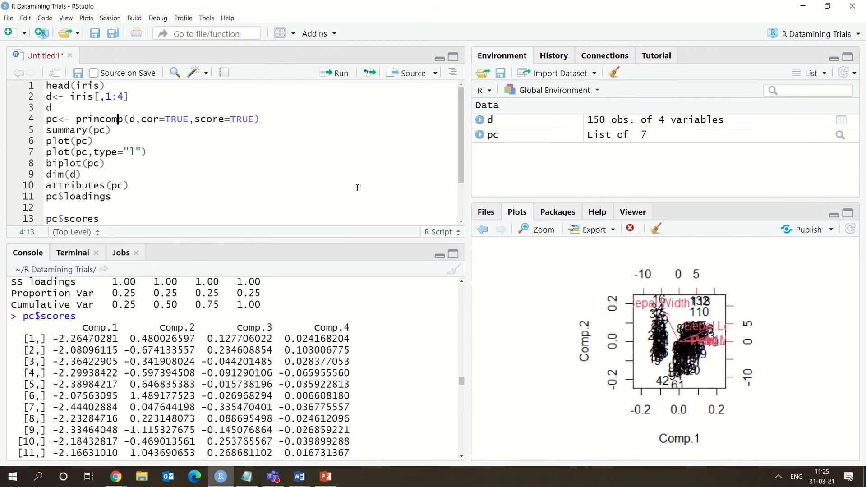
Step: Expand the pc and d objects in the global environment to inspect their structure
{"action": "left_click", "coordinate": [480, 136]}
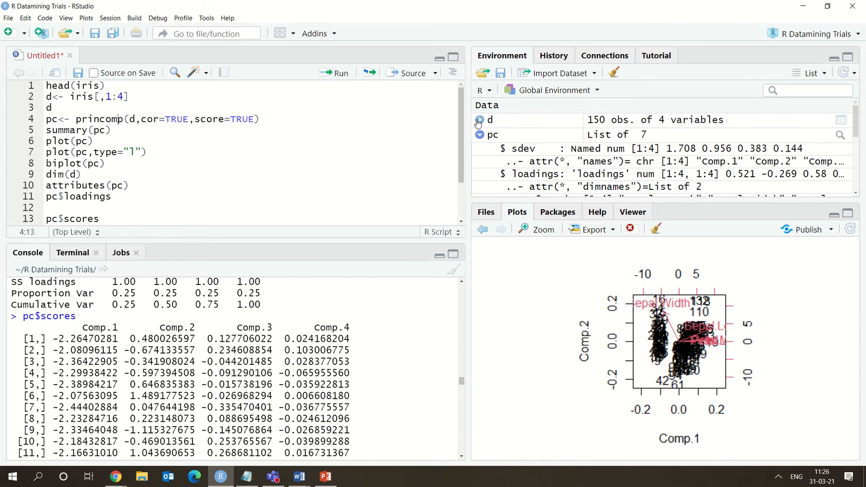
{"action": "left_click", "coordinate": [479, 121]}
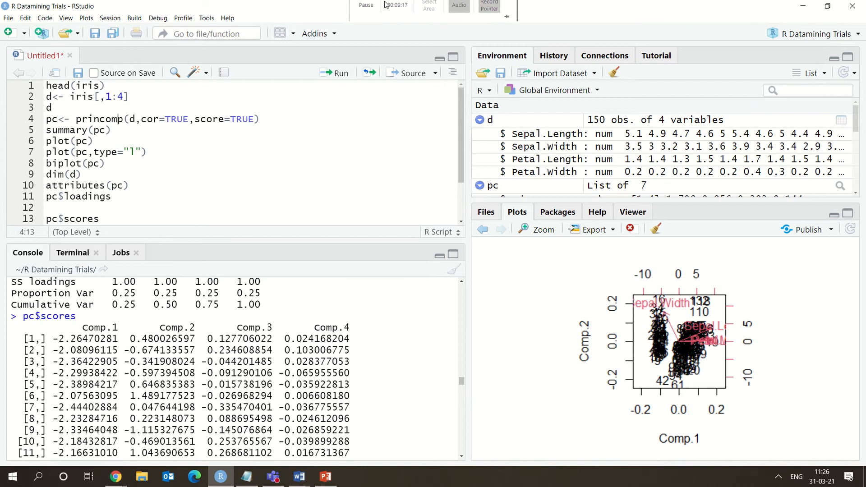
{"action": "left_click", "coordinate": [400, 18]}
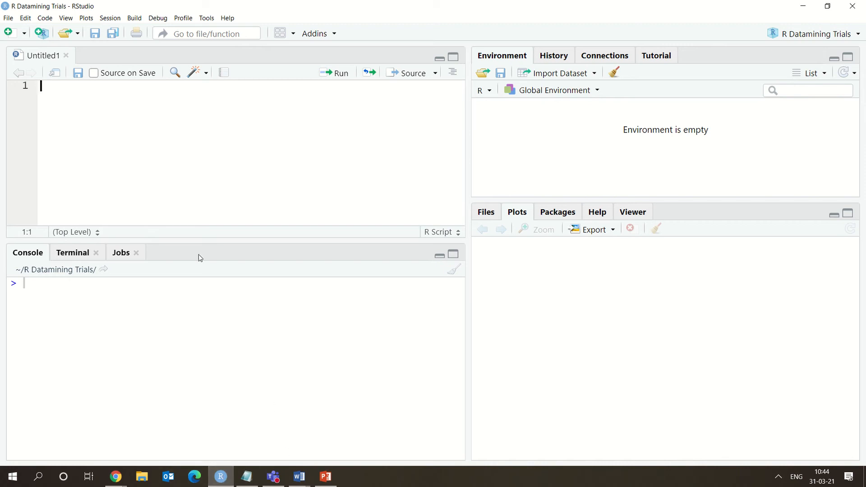
Step: Copy data(iris) from section 2 of the Notepad notes into line 1 of the empty RStudio script and run it
{"action": "left_click", "coordinate": [248, 481]}
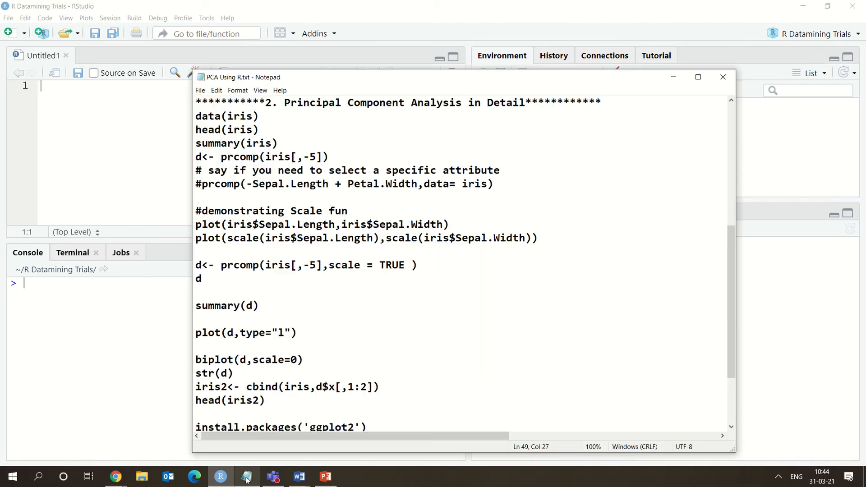
{"action": "left_click", "coordinate": [202, 117]}
{"action": "mouse_move", "coordinate": [202, 116]}
{"action": "left_mouse_down"}
{"action": "mouse_move", "coordinate": [258, 116]}
{"action": "mouse_move", "coordinate": [203, 105]}
{"action": "mouse_move", "coordinate": [198, 119]}
{"action": "left_mouse_up"}
{"action": "key", "text": "ctrl+c"}
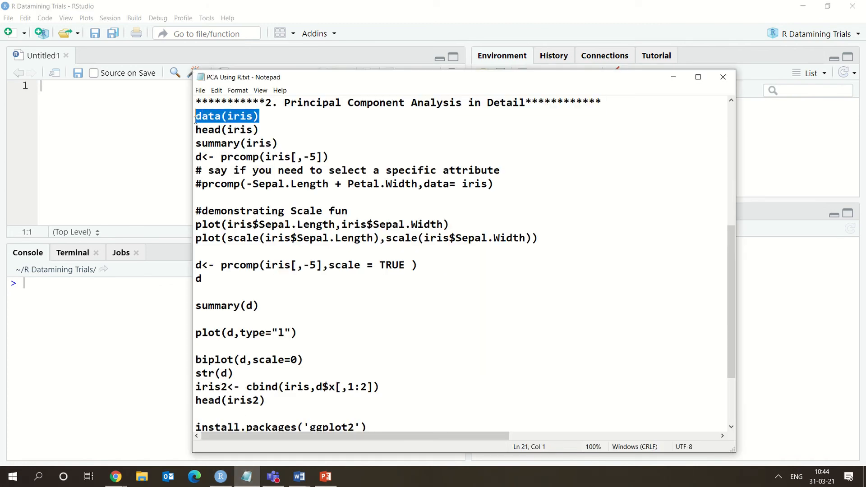
{"action": "left_click", "coordinate": [674, 77]}
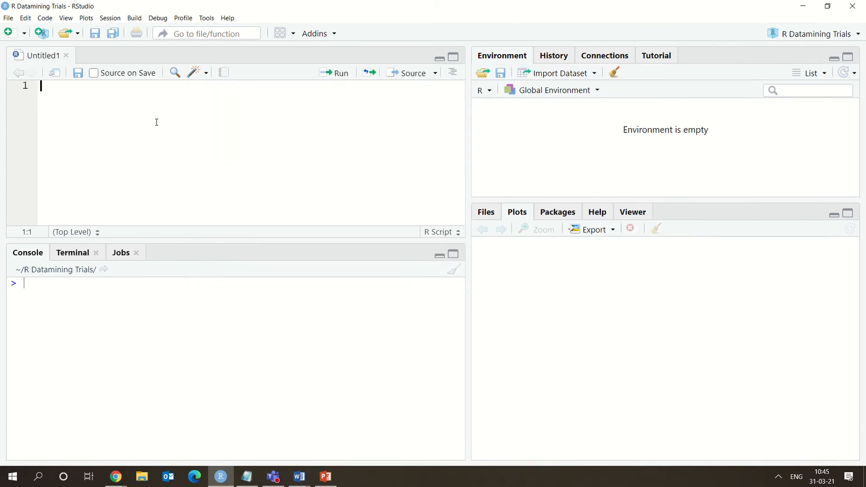
{"action": "key", "text": "ctrl+v"}
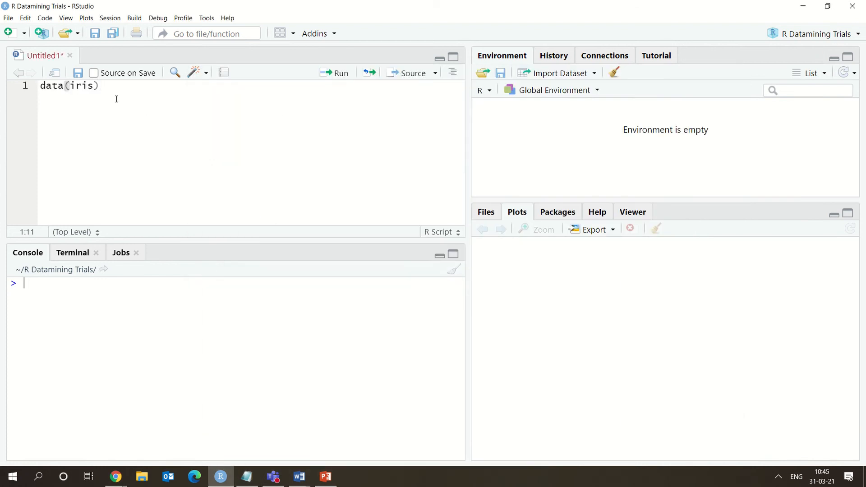
{"action": "left_click_drag", "start_coordinate": [100, 86], "coordinate": [40, 92]}
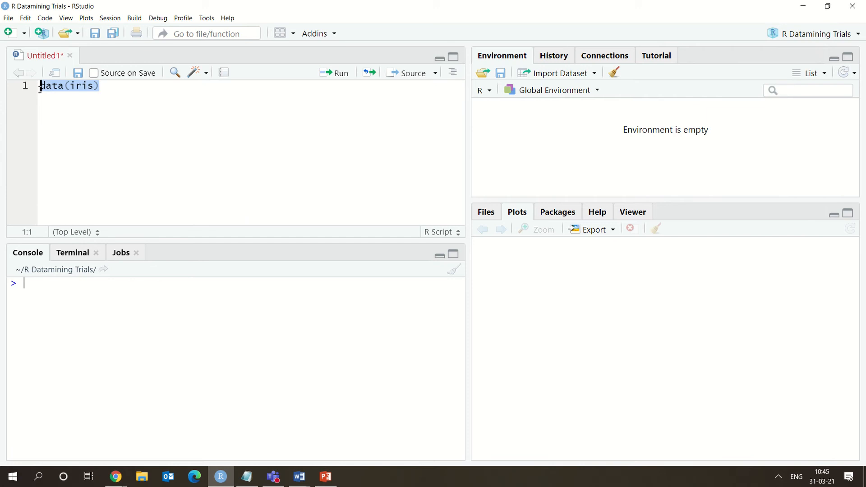
{"action": "key", "text": "ctrl+Return"}
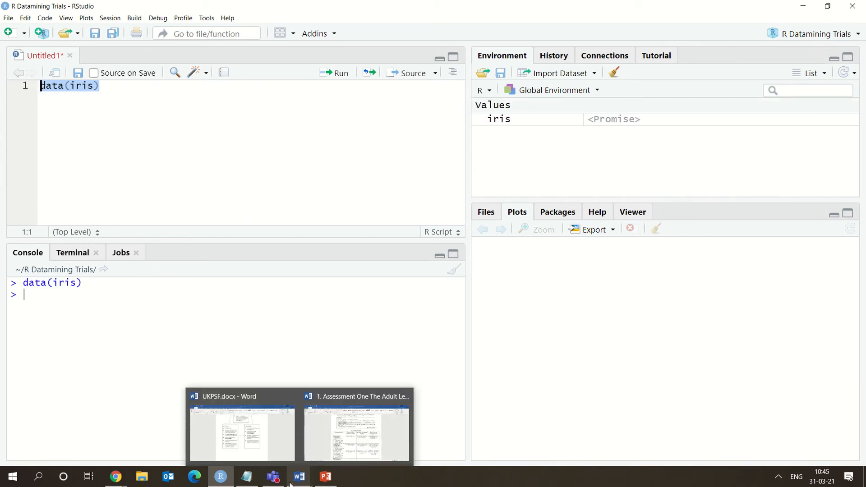
Step: Copy head(iris) from the Notepad notes into line 2 of the RStudio script and run it
{"action": "left_click", "coordinate": [246, 476]}
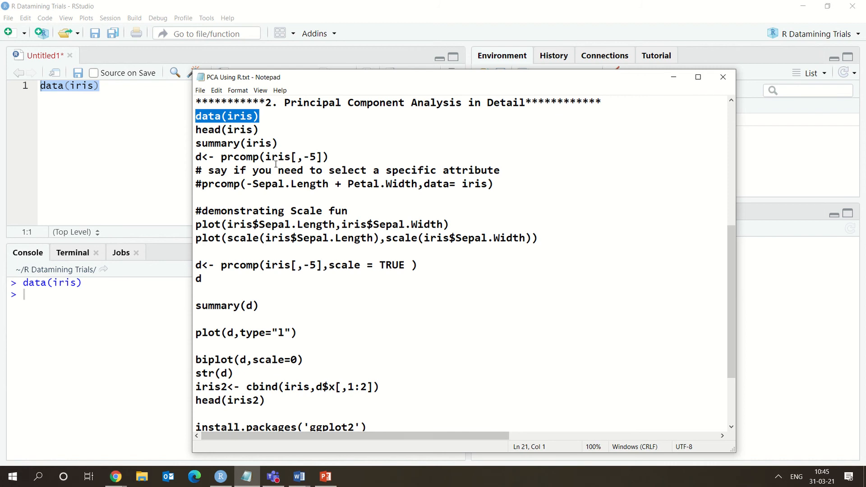
{"action": "left_click_drag", "start_coordinate": [261, 130], "coordinate": [193, 127]}
{"action": "key", "text": "ctrl+c"}
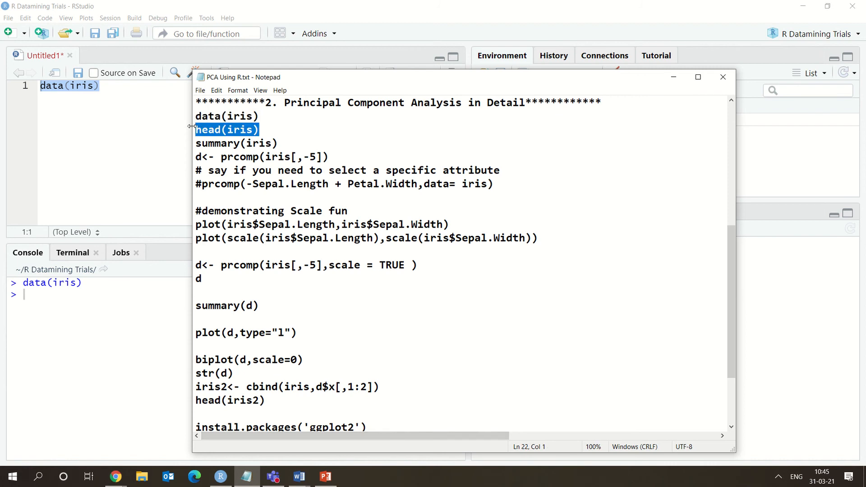
{"action": "left_click", "coordinate": [81, 105]}
{"action": "key", "text": "Return"}
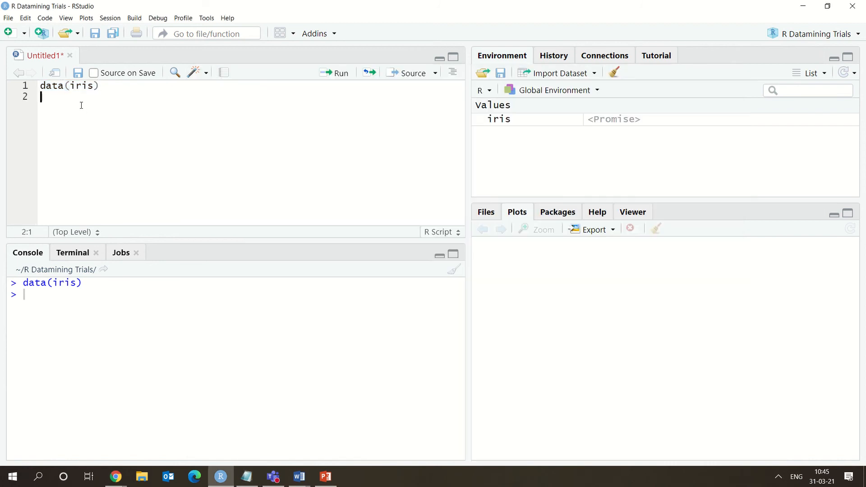
{"action": "key", "text": "ctrl+v"}
{"action": "key", "text": "ctrl+Return"}
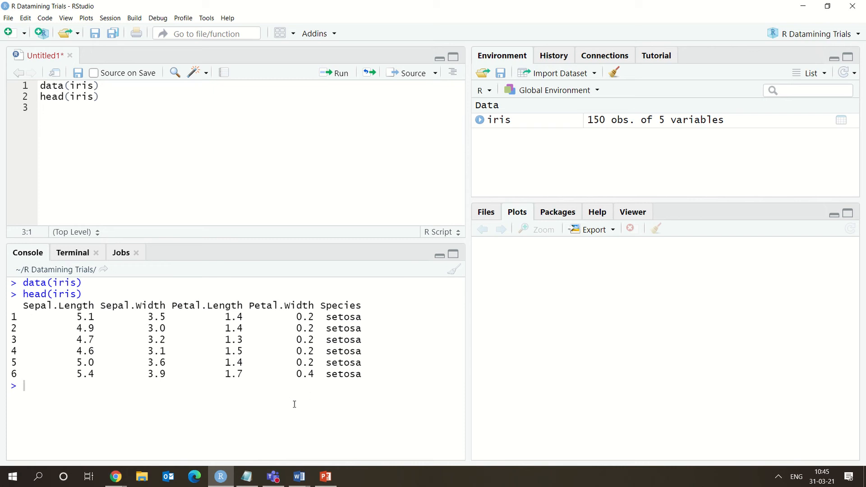
{"action": "type", "text": "sTR(I"}
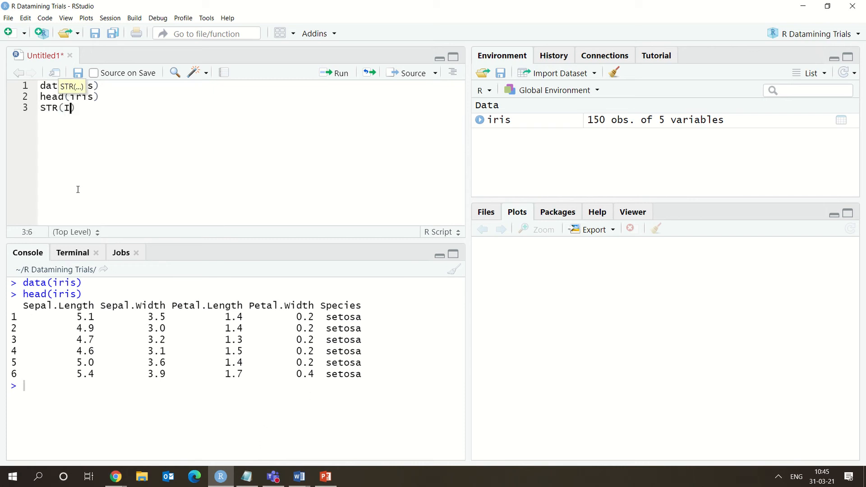
{"action": "type", "text": "RIS"}
{"action": "key", "text": "BackSpace"}
{"action": "key", "text": "BackSpace"}
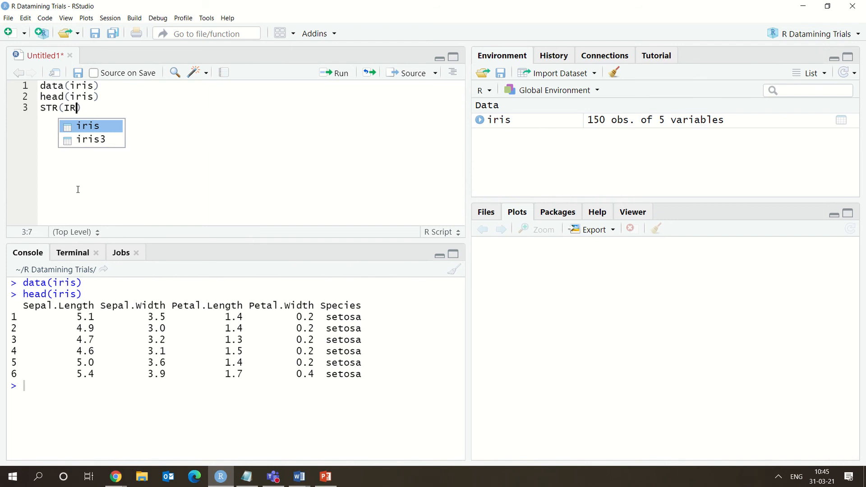
{"action": "key", "text": "BackSpace"}
{"action": "key", "text": "BackSpace"}
{"action": "key", "text": "BackSpace"}
{"action": "key", "text": "BackSpace"}
{"action": "key", "text": "BackSpace"}
{"action": "key", "text": "BackSpace"}
{"action": "key", "text": "BackSpace"}
{"action": "key", "text": "BackSpace"}
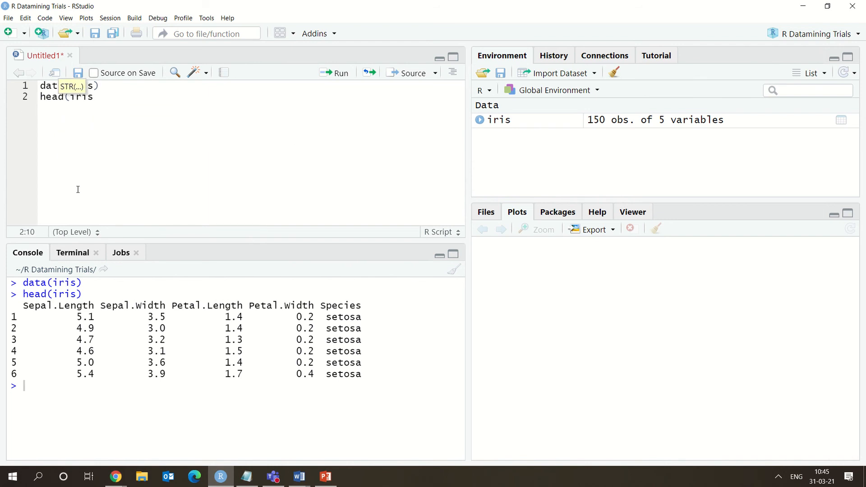
{"action": "type", "text": ")"}
{"action": "key", "text": "Return"}
Step: Write str(iris) in line 3 of the script and run it
{"action": "type", "text": "str("}
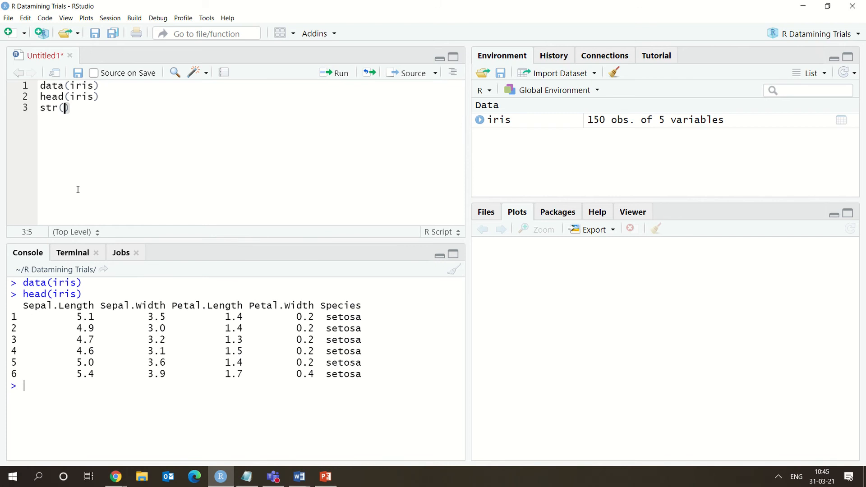
{"action": "type", "text": "iris"}
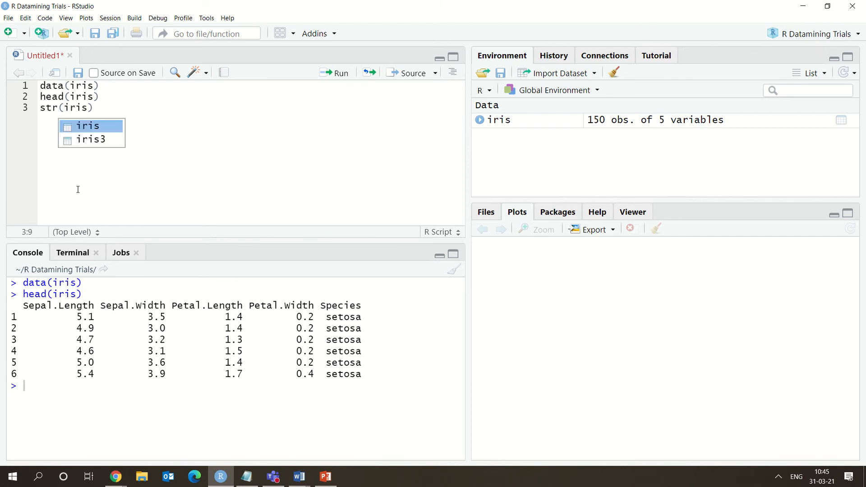
{"action": "left_click", "coordinate": [105, 107]}
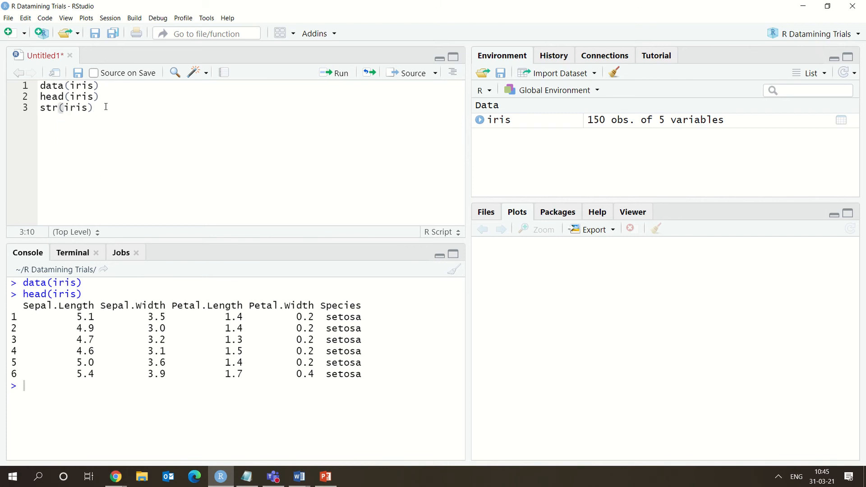
{"action": "key", "text": "ctrl+Return"}
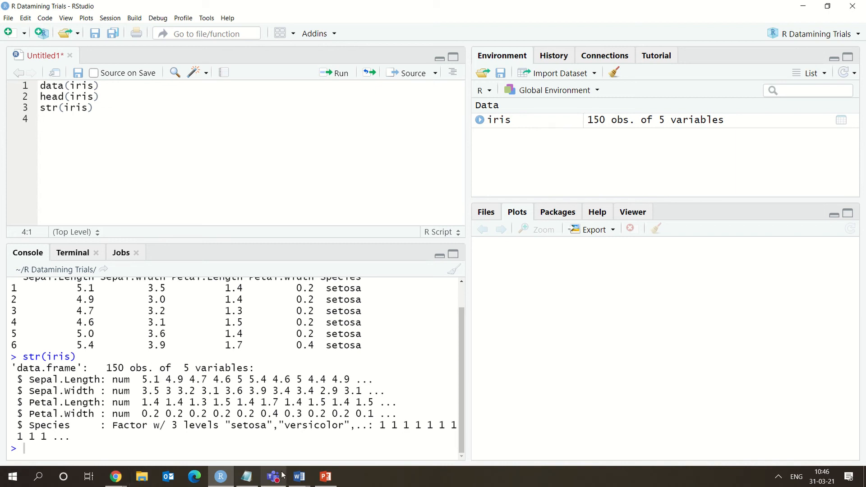
Step: Copy summary(iris) from the Notepad notes into line 4 of the RStudio script, run it and examine the median and species entries
{"action": "left_click", "coordinate": [247, 476]}
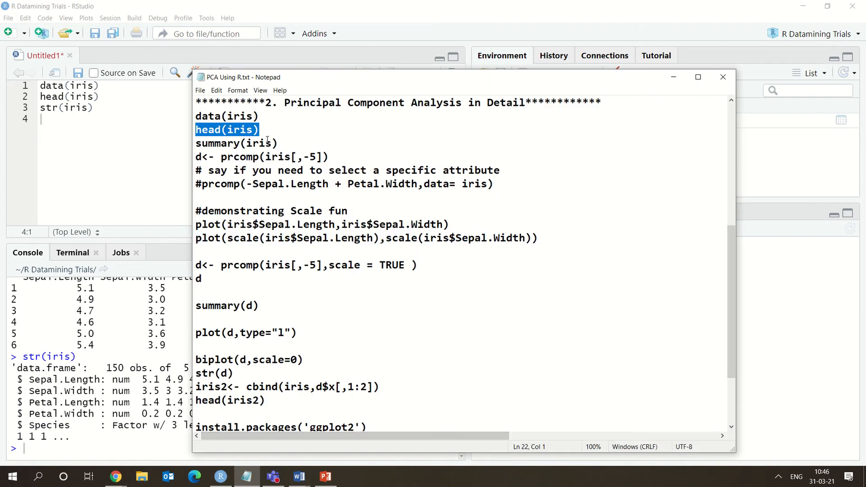
{"action": "left_click_drag", "start_coordinate": [278, 144], "coordinate": [198, 144]}
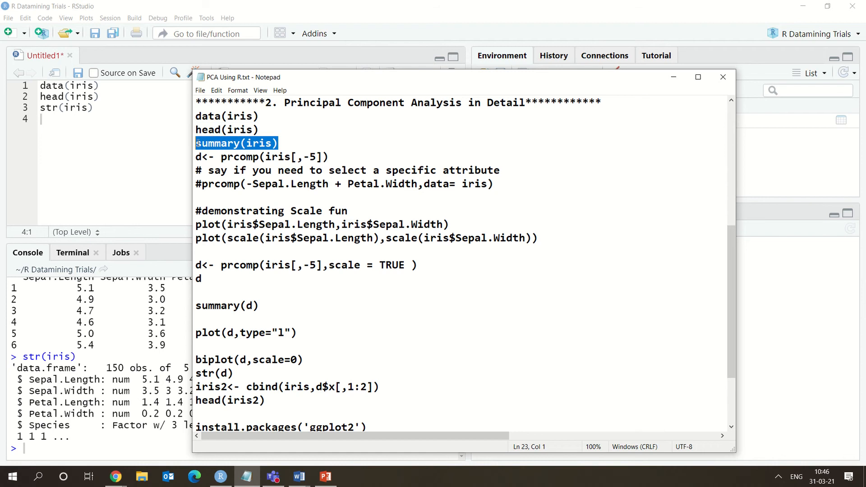
{"action": "key", "text": "ctrl+c"}
{"action": "left_click", "coordinate": [64, 122]}
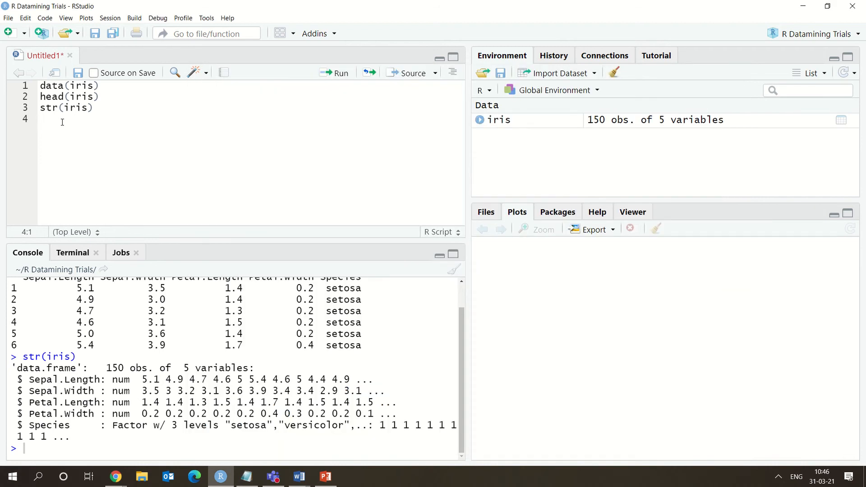
{"action": "key", "text": "ctrl+v"}
{"action": "key", "text": "ctrl+Return"}
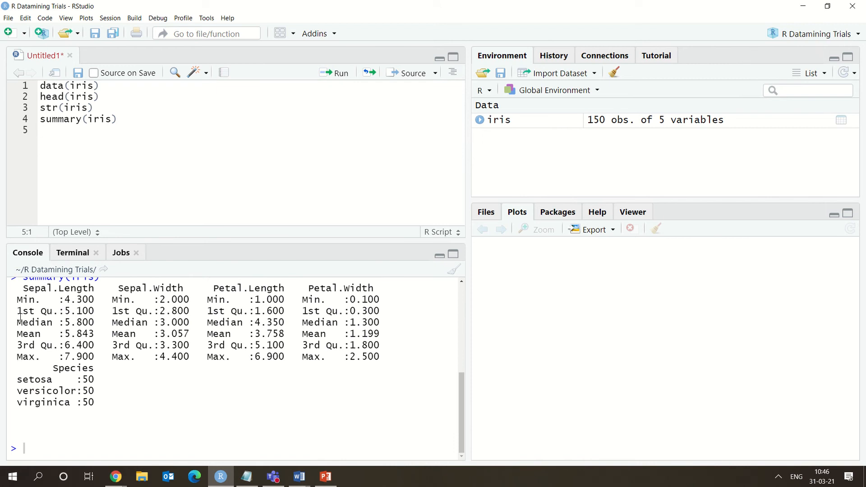
{"action": "left_click_drag", "start_coordinate": [19, 314], "coordinate": [57, 324]}
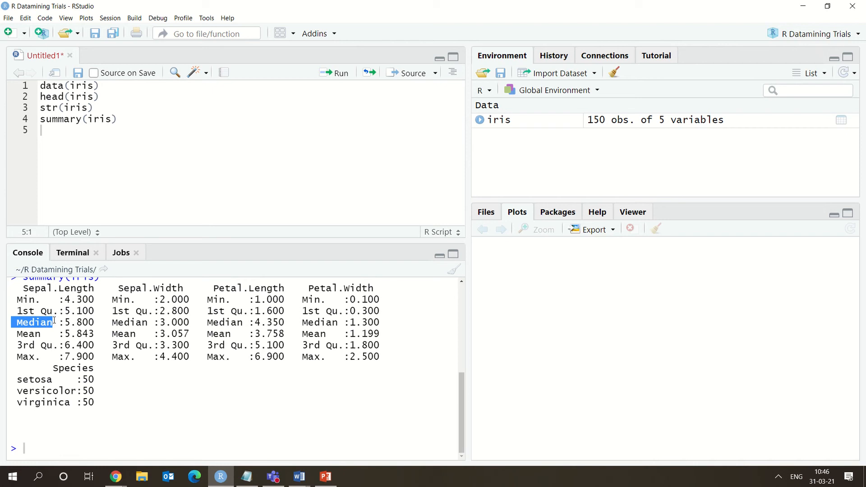
{"action": "left_click", "coordinate": [97, 400]}
{"action": "left_click_drag", "start_coordinate": [99, 402], "coordinate": [18, 380]}
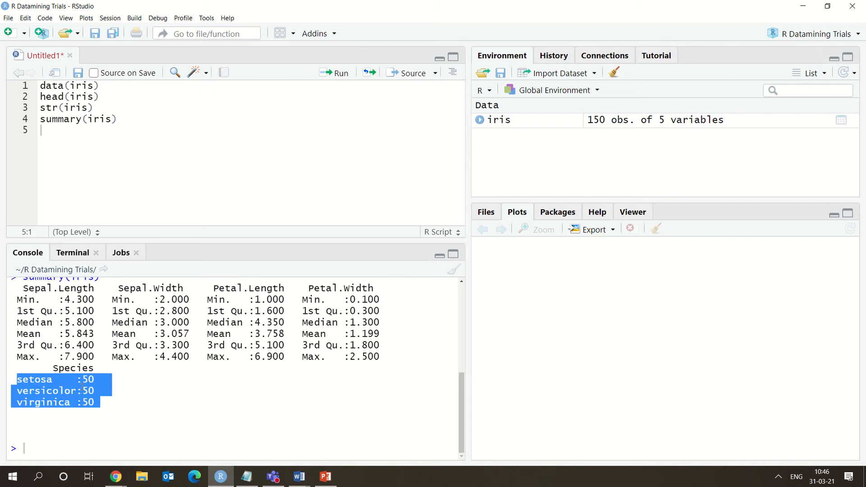
{"action": "left_click", "coordinate": [99, 404]}
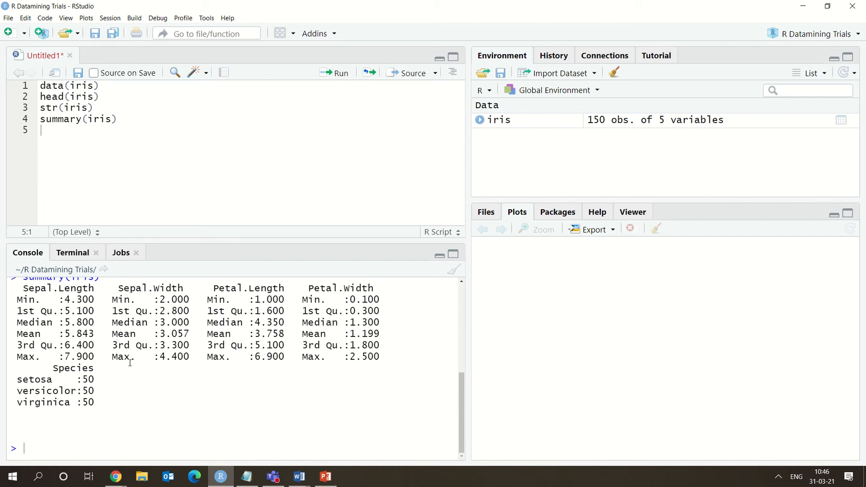
Step: Add the comment #PCA in line 5 of the RStudio script and copy d<- prcomp(iris[,-5]) from the Notepad notes into line 6
{"action": "left_click", "coordinate": [244, 481]}
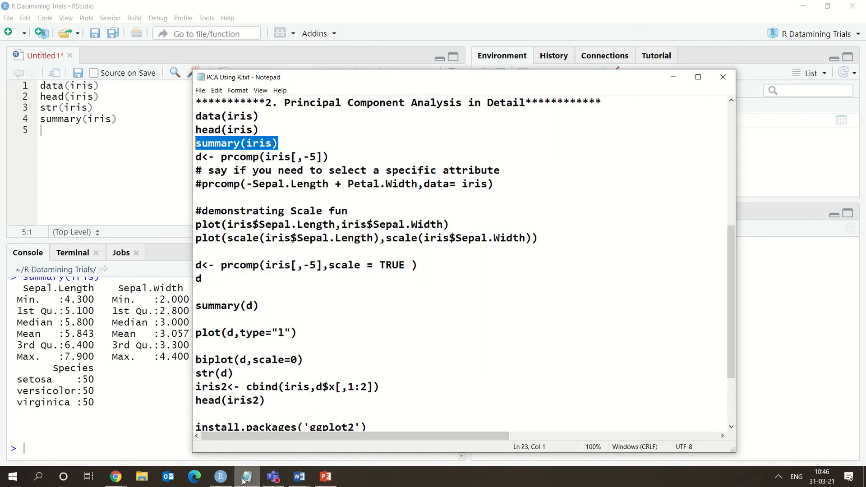
{"action": "left_click_drag", "start_coordinate": [329, 157], "coordinate": [195, 153]}
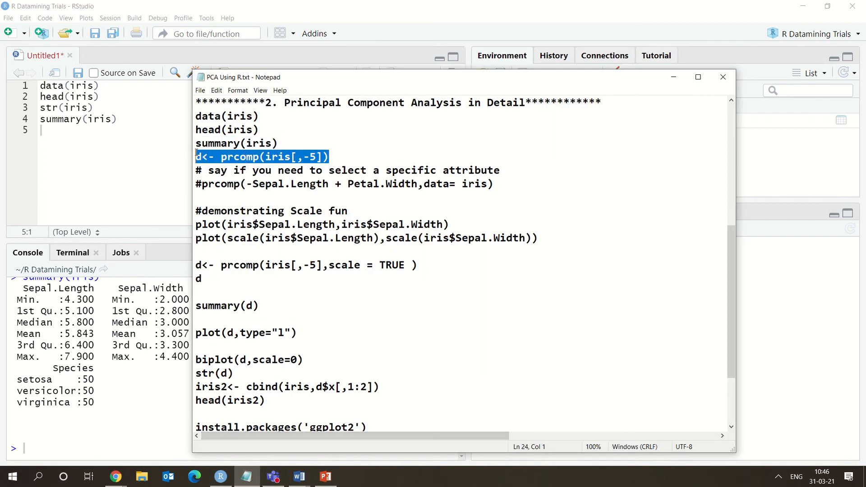
{"action": "left_click", "coordinate": [73, 136]}
{"action": "type", "text": "#"}
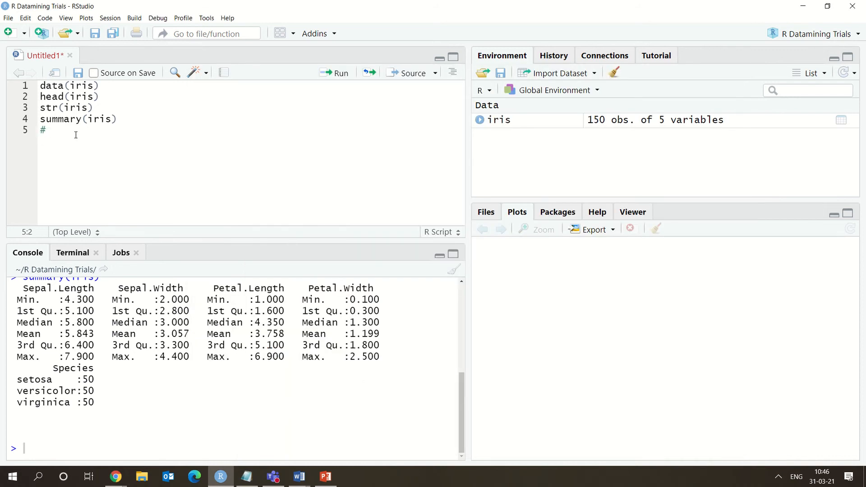
{"action": "type", "text": "PCA"}
{"action": "key", "text": "Return"}
{"action": "key", "text": "ctrl+v"}
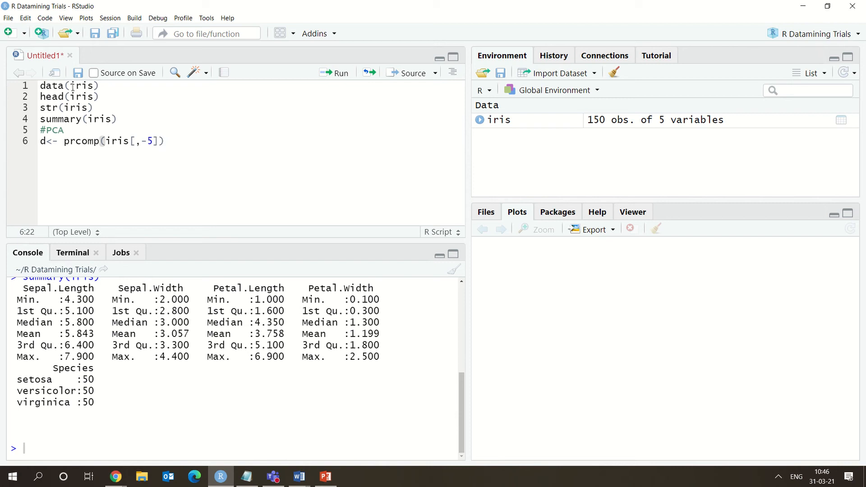
Step: Review the prcomp call in line 6, its iris argument and the excluded fifth column, comparing it with the Notepad notes
{"action": "left_click", "coordinate": [100, 141]}
{"action": "left_click_drag", "start_coordinate": [100, 143], "coordinate": [65, 145]}
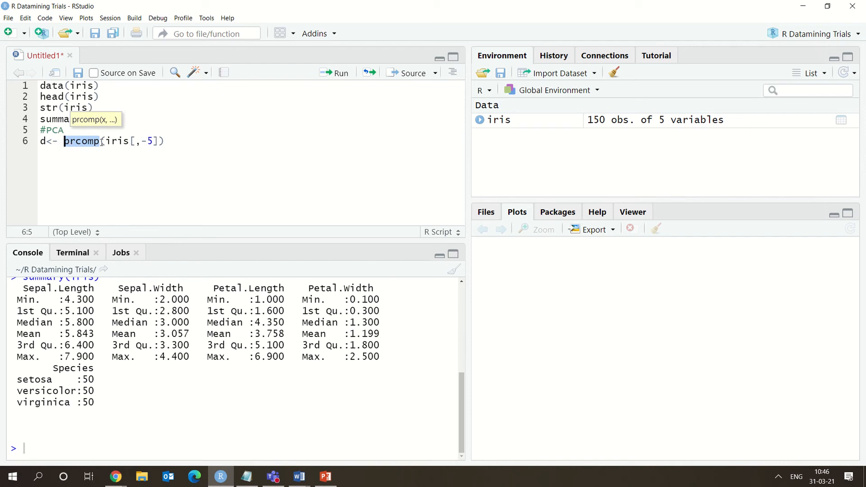
{"action": "left_click", "coordinate": [97, 141]}
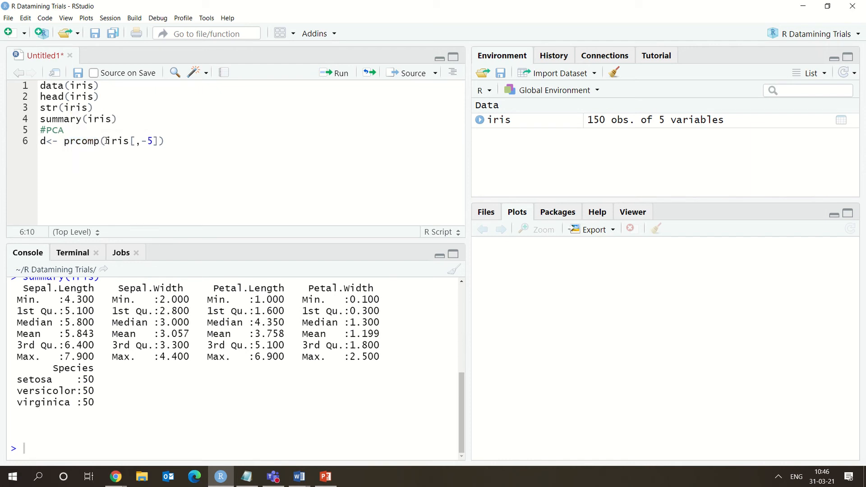
{"action": "left_click_drag", "start_coordinate": [106, 141], "coordinate": [130, 142]}
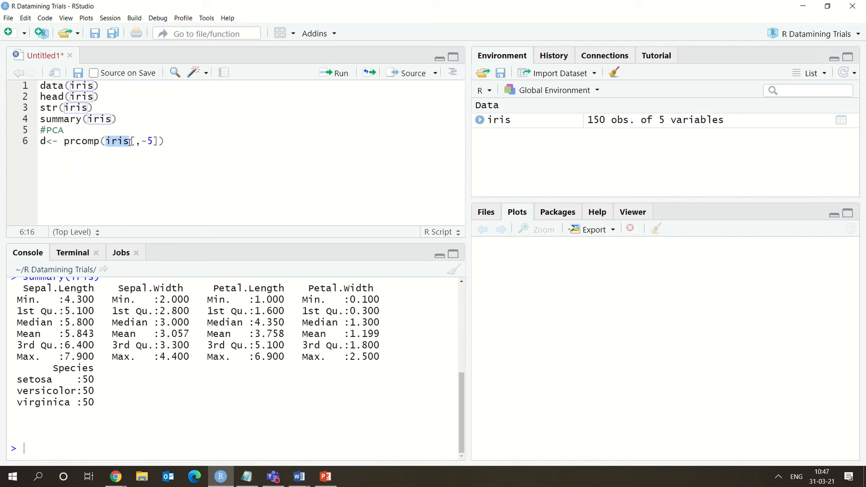
{"action": "left_click", "coordinate": [139, 161]}
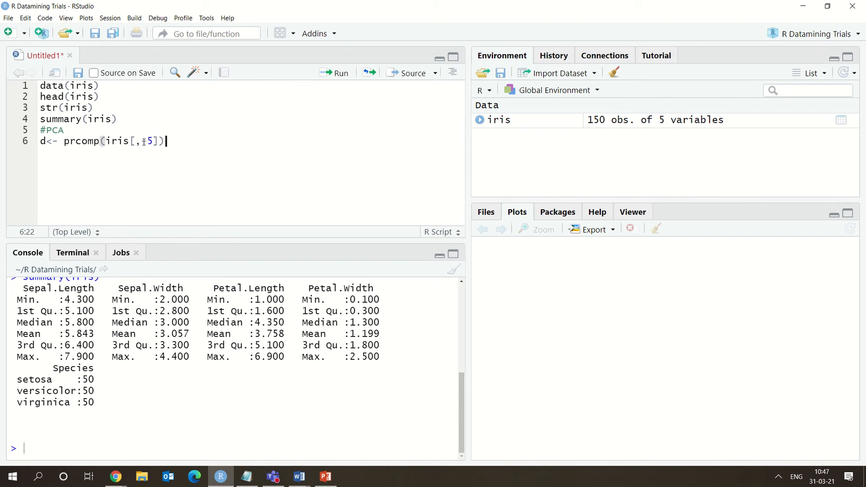
{"action": "left_click", "coordinate": [246, 477]}
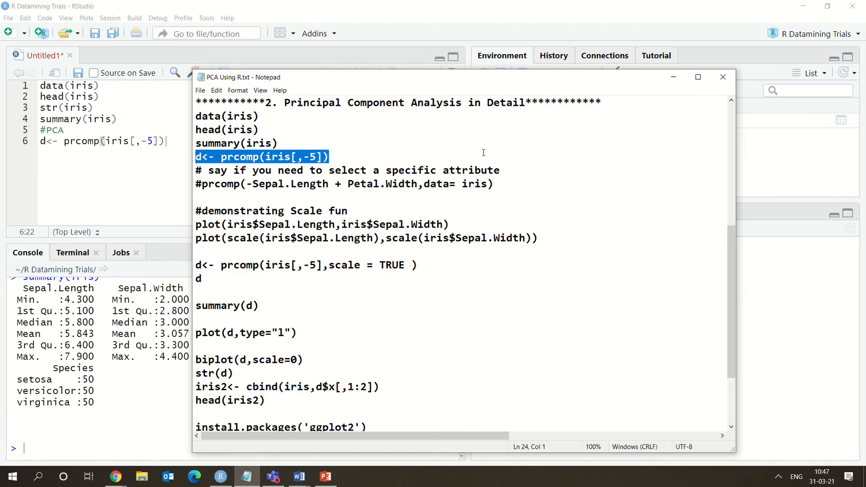
{"action": "left_click_drag", "start_coordinate": [323, 157], "coordinate": [309, 157]}
{"action": "left_click", "coordinate": [673, 77]}
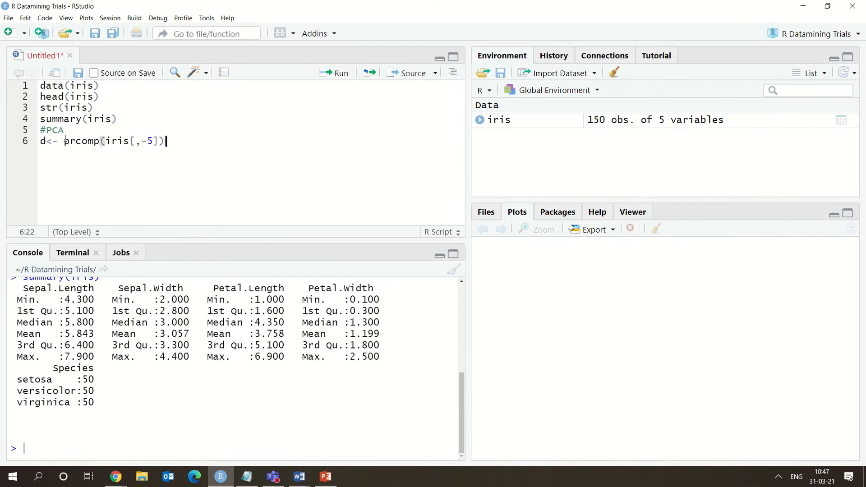
{"action": "left_click_drag", "start_coordinate": [65, 140], "coordinate": [161, 141]}
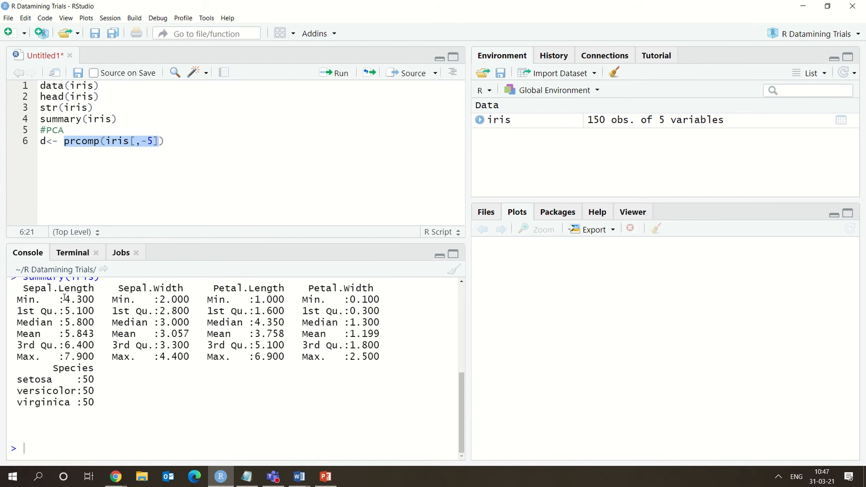
Step: Put a space before the assignment arrow in line 6 of the script and run d <- prcomp(iris[,-5])
{"action": "left_click_drag", "start_coordinate": [30, 289], "coordinate": [345, 288]}
{"action": "left_click", "coordinate": [110, 288]}
{"action": "left_click_drag", "start_coordinate": [53, 368], "coordinate": [98, 403]}
{"action": "left_click", "coordinate": [105, 193]}
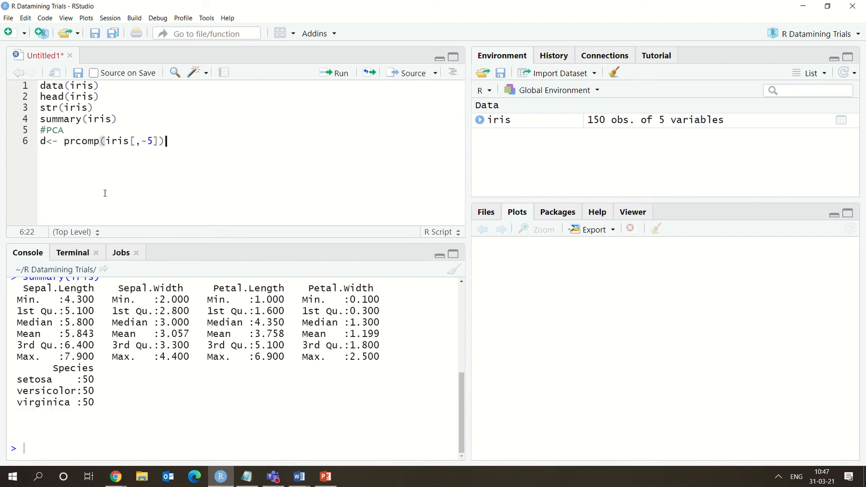
{"action": "left_click", "coordinate": [44, 143]}
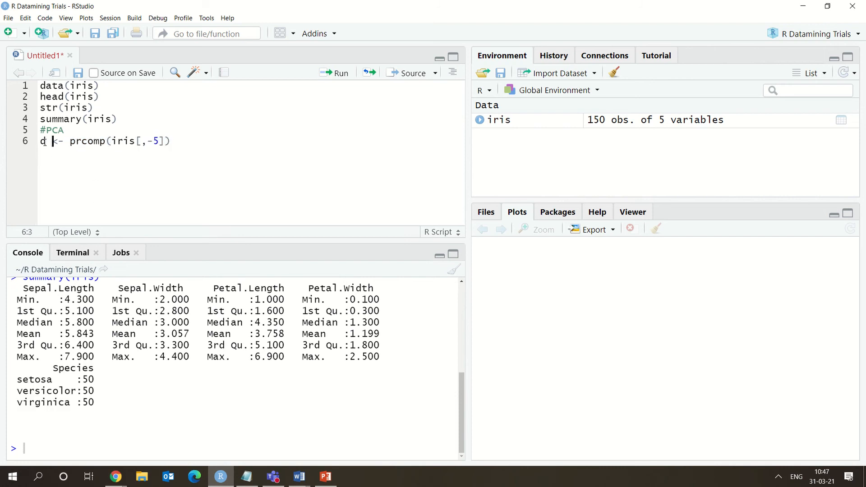
{"action": "left_click", "coordinate": [58, 166]}
{"action": "key", "text": "ctrl+Return"}
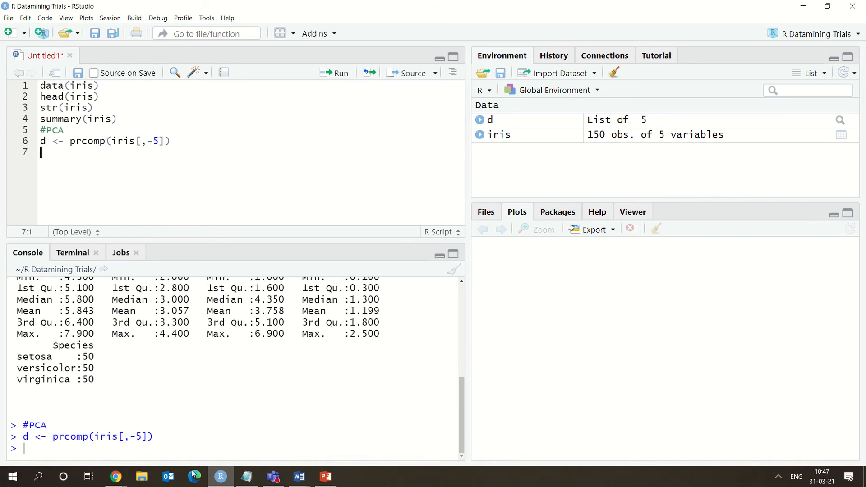
Step: Copy #prcomp(-Sepal.Length + Petal.Width,data= iris) from the Notepad notes into line 7 of the RStudio script
{"action": "left_click", "coordinate": [247, 477]}
{"action": "left_click", "coordinate": [266, 183]}
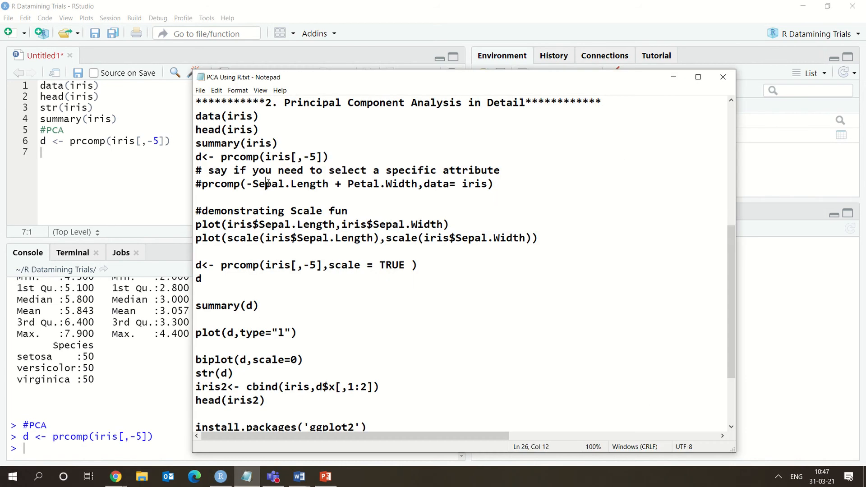
{"action": "left_click", "coordinate": [195, 185]}
{"action": "left_click_drag", "start_coordinate": [196, 185], "coordinate": [359, 193]}
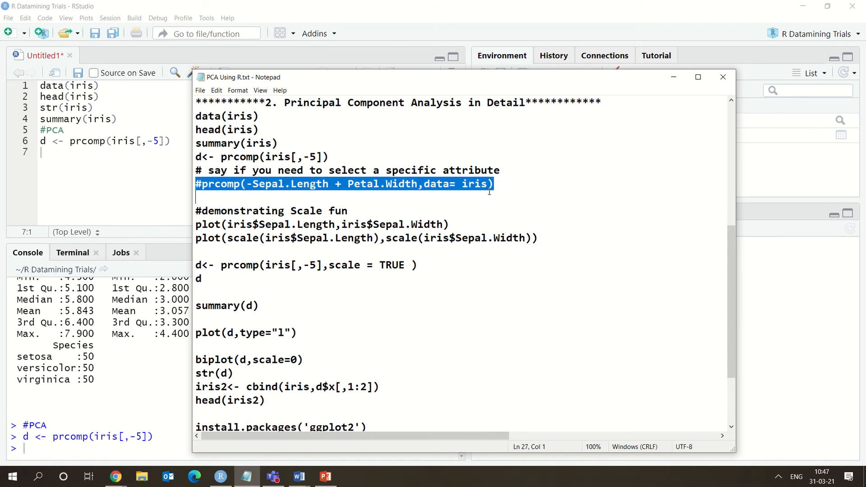
{"action": "left_click_drag", "start_coordinate": [489, 192], "coordinate": [495, 187]}
{"action": "key", "text": "ctrl+c"}
{"action": "left_click", "coordinate": [157, 180]}
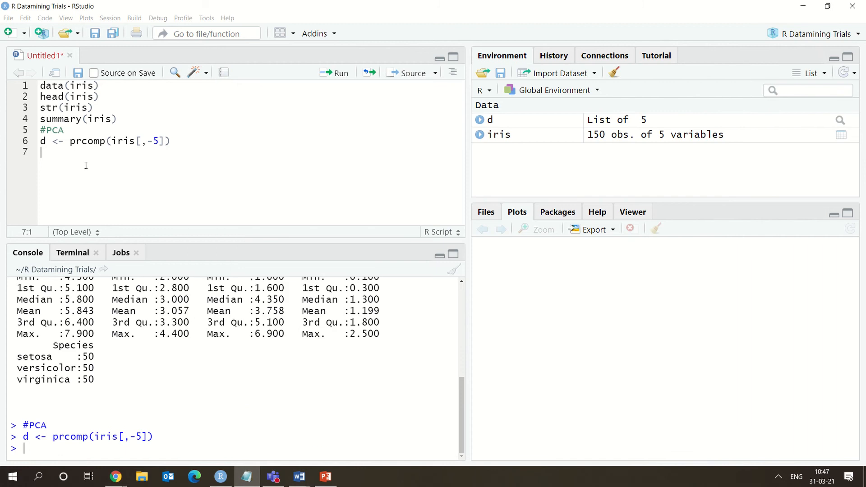
{"action": "key", "text": "ctrl+v"}
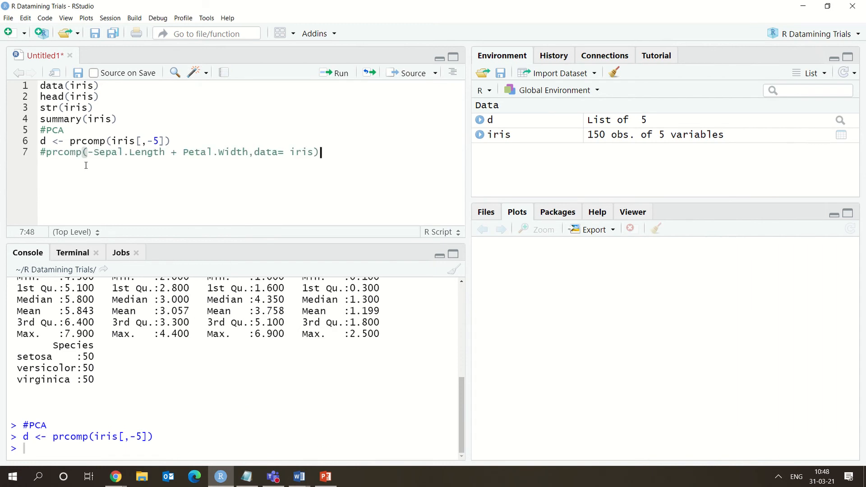
Step: Uncomment the prcomp call in line 7, compare its attributes with the summary columns, and comment it out again
{"action": "left_click", "coordinate": [48, 154]}
{"action": "key", "text": "BackSpace"}
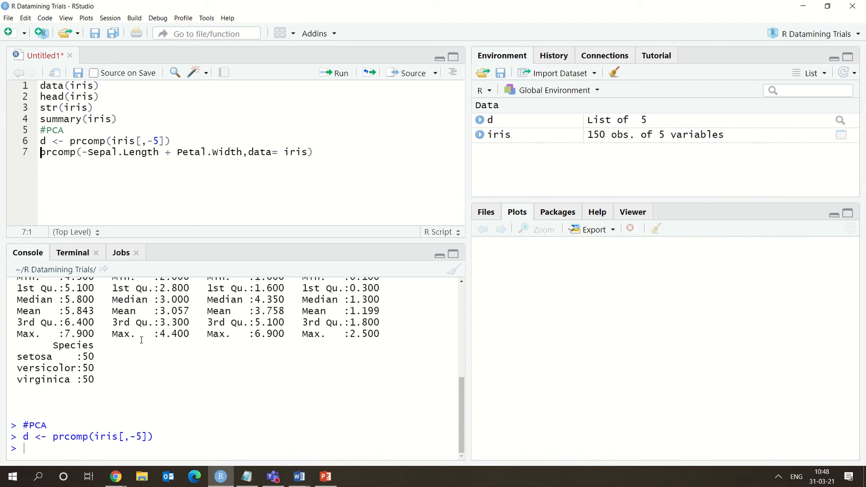
{"action": "left_click_drag", "start_coordinate": [461, 383], "coordinate": [465, 370]}
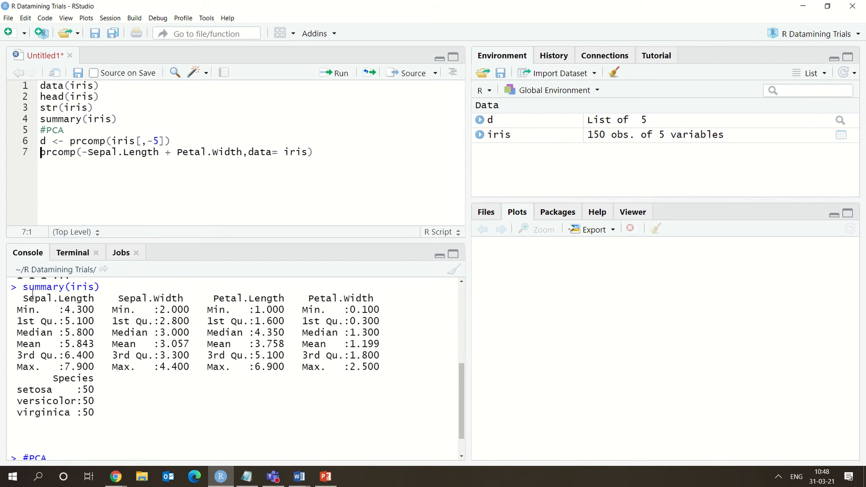
{"action": "left_click_drag", "start_coordinate": [23, 299], "coordinate": [95, 299]}
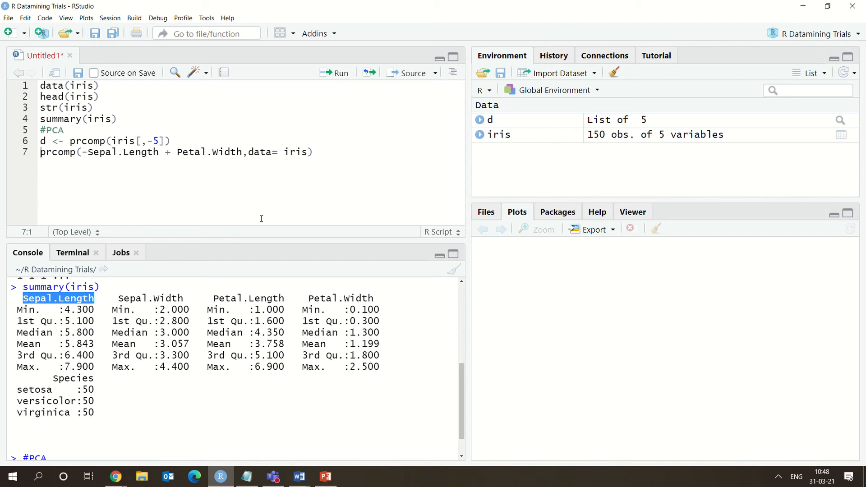
{"action": "left_click_drag", "start_coordinate": [314, 153], "coordinate": [41, 153]}
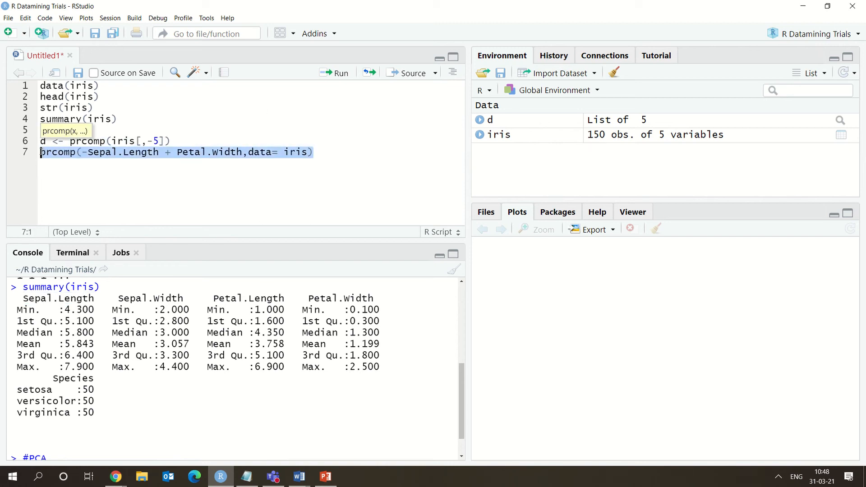
{"action": "left_click", "coordinate": [176, 153]}
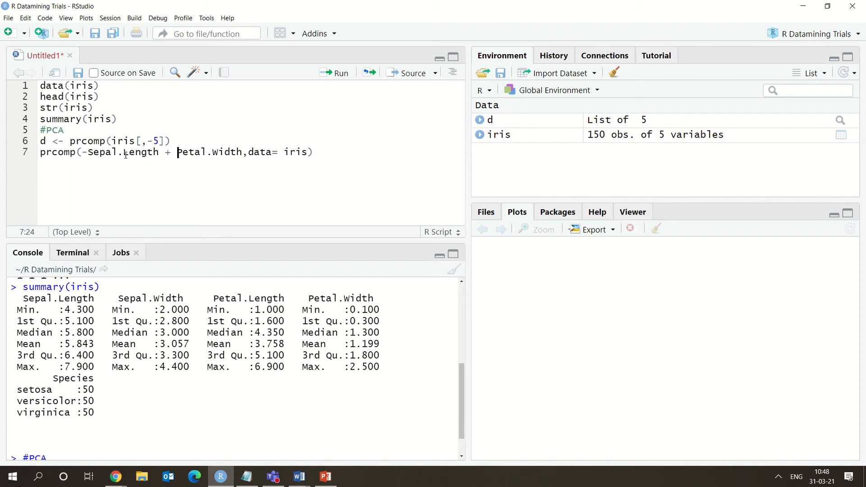
{"action": "left_click", "coordinate": [40, 154]}
{"action": "type", "text": "#"}
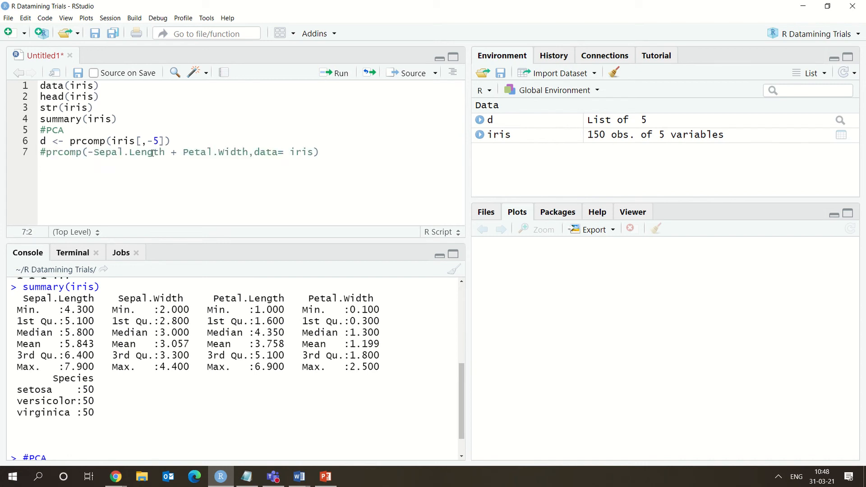
Step: Insert a blank line and the comment #PCA for Specific Attributes above the commented prcomp call
{"action": "left_click", "coordinate": [348, 144]}
{"action": "left_click", "coordinate": [328, 151]}
{"action": "left_click", "coordinate": [246, 477]}
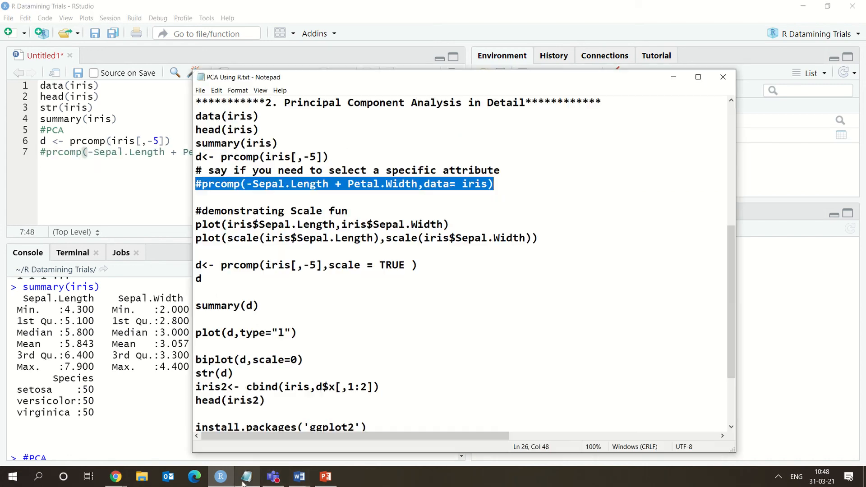
{"action": "left_click", "coordinate": [160, 163]}
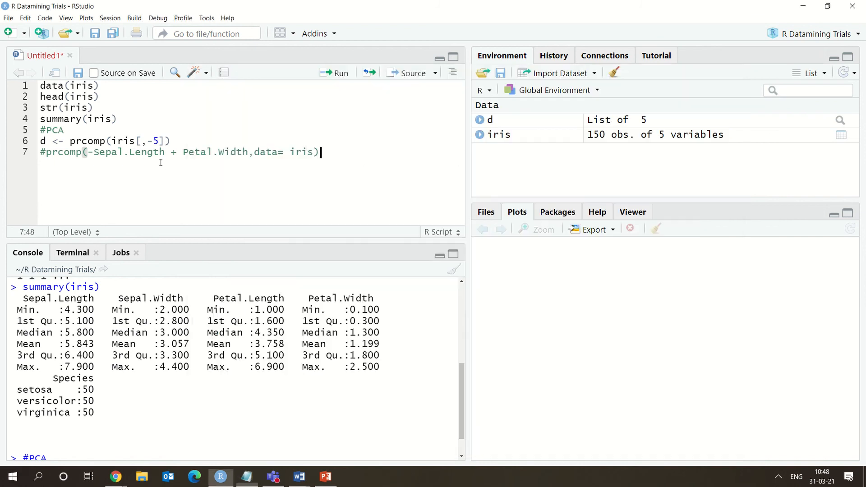
{"action": "left_click", "coordinate": [188, 134]}
{"action": "left_click", "coordinate": [187, 142]}
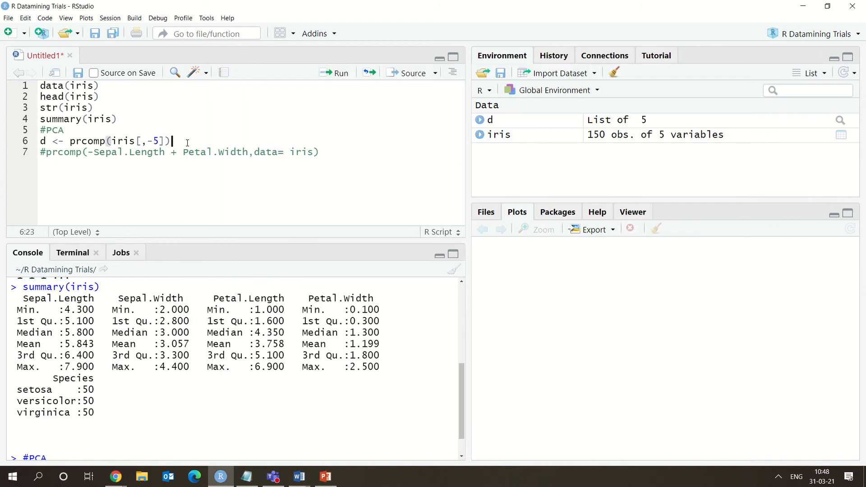
{"action": "key", "text": "Return"}
{"action": "key", "text": "Return"}
{"action": "type", "text": "#"}
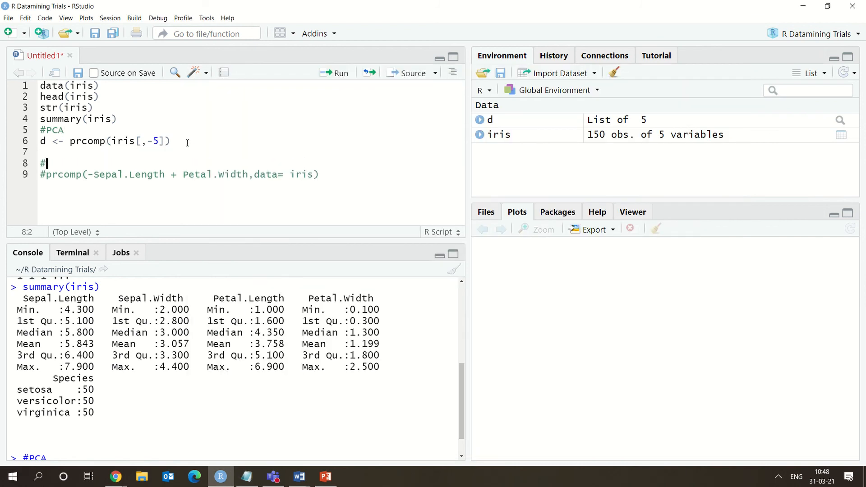
{"action": "type", "text": "pca FOR"}
{"action": "key", "text": "BackSpace"}
{"action": "key", "text": "BackSpace"}
{"action": "key", "text": "BackSpace"}
{"action": "key", "text": "BackSpace"}
{"action": "key", "text": "BackSpace"}
{"action": "key", "text": "BackSpace"}
{"action": "key", "text": "BackSpace"}
{"action": "key", "text": "BackSpace"}
{"action": "type", "text": "PCA for speci"}
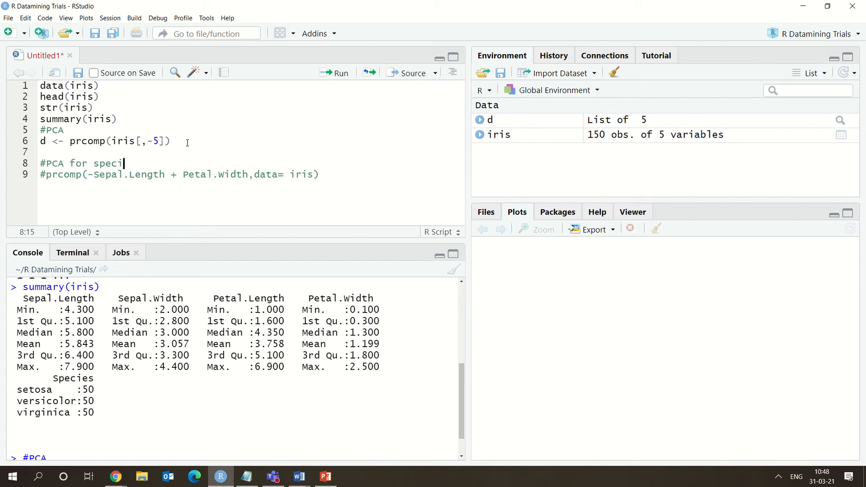
{"action": "type", "text": "fic Attributes"}
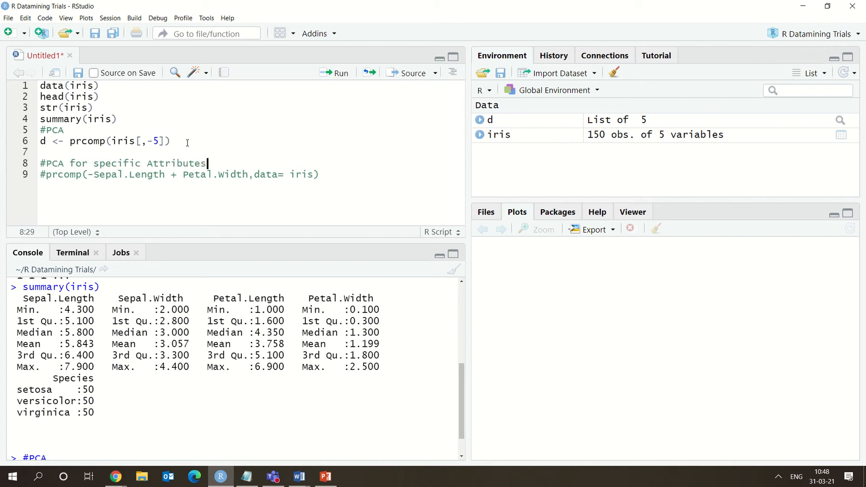
{"action": "left_click", "coordinate": [100, 162]}
{"action": "key", "text": "BackSpace"}
{"action": "type", "text": "S"}
Step: Copy #demonstrating Scale fun and plot(iris$Sepal.Length,iris$Sepal.Width) from the Notepad notes into lines 10 and 11 of the RStudio script and run the plot
{"action": "left_click", "coordinate": [336, 163]}
{"action": "left_click", "coordinate": [333, 175]}
{"action": "key", "text": "Return"}
{"action": "key", "text": "Return"}
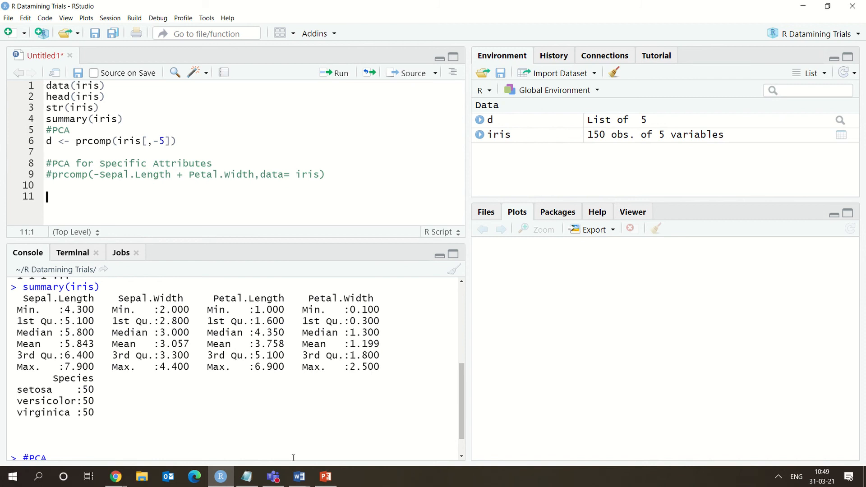
{"action": "left_click", "coordinate": [253, 476]}
{"action": "left_click", "coordinate": [272, 286]}
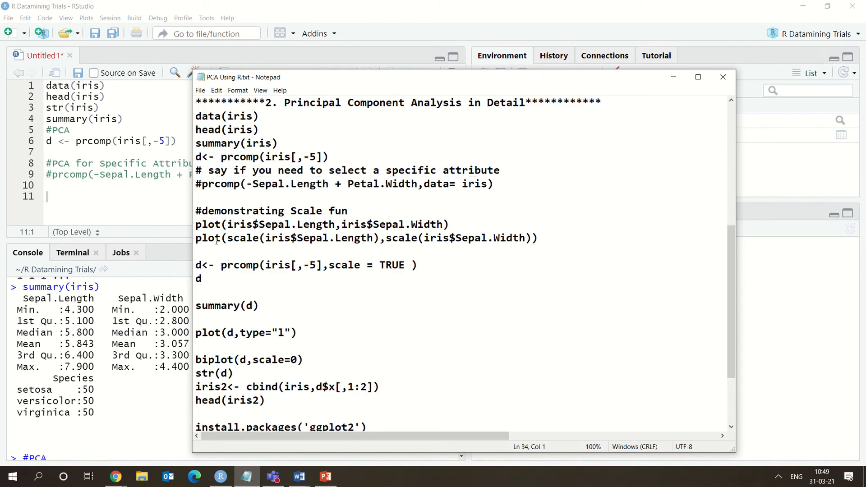
{"action": "left_click", "coordinate": [197, 226]}
{"action": "left_click_drag", "start_coordinate": [196, 211], "coordinate": [456, 219]}
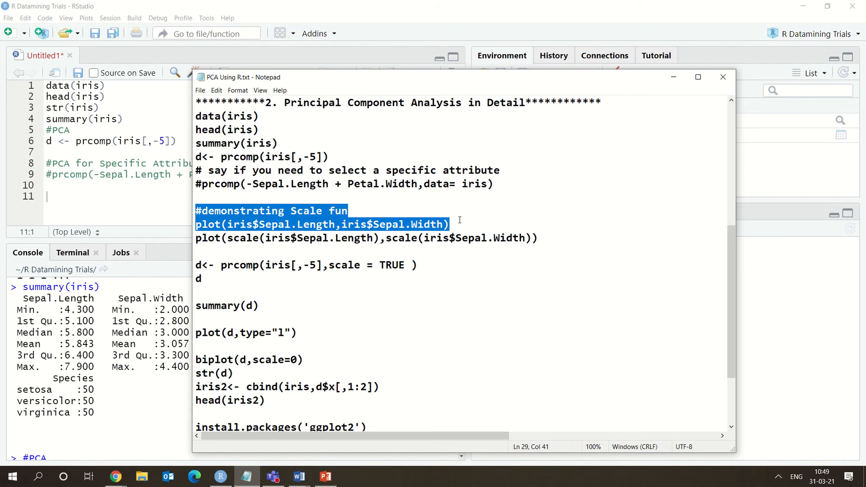
{"action": "left_click", "coordinate": [86, 191]}
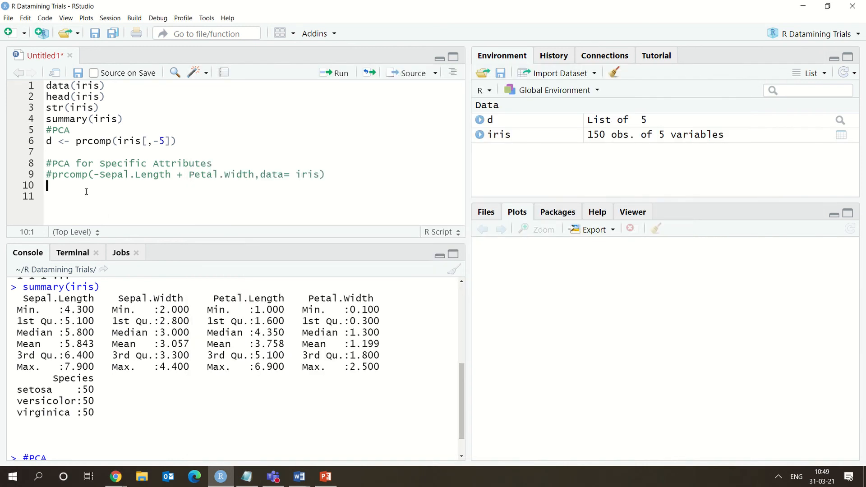
{"action": "type", "text": "#demonstrating Scale fun plot(iris$Sepal.Length,iris$Sepal.Width)"}
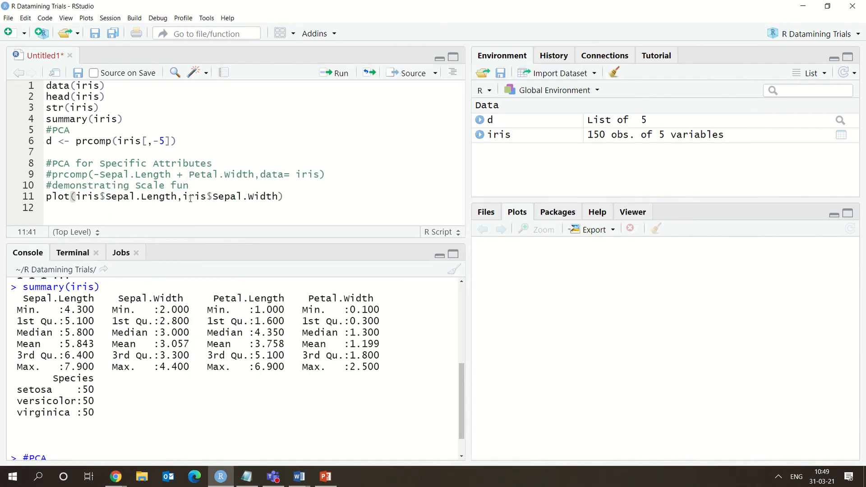
{"action": "left_click_drag", "start_coordinate": [285, 196], "coordinate": [48, 198]}
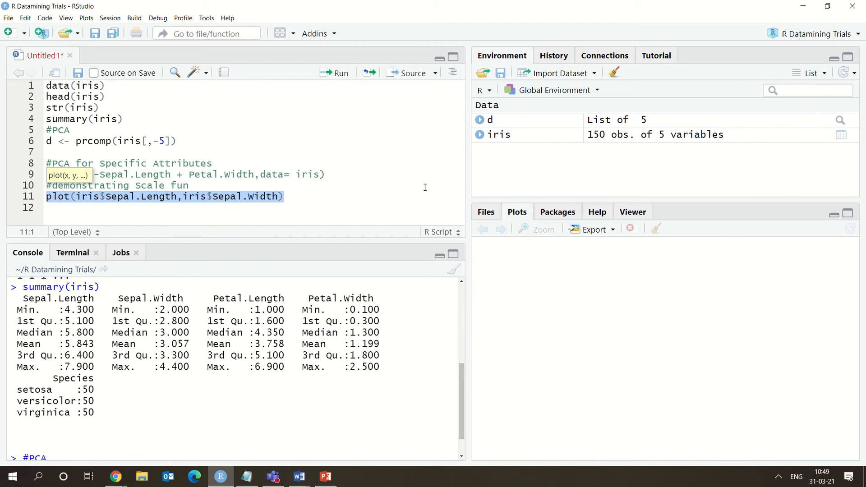
{"action": "key", "text": "ctrl+Return"}
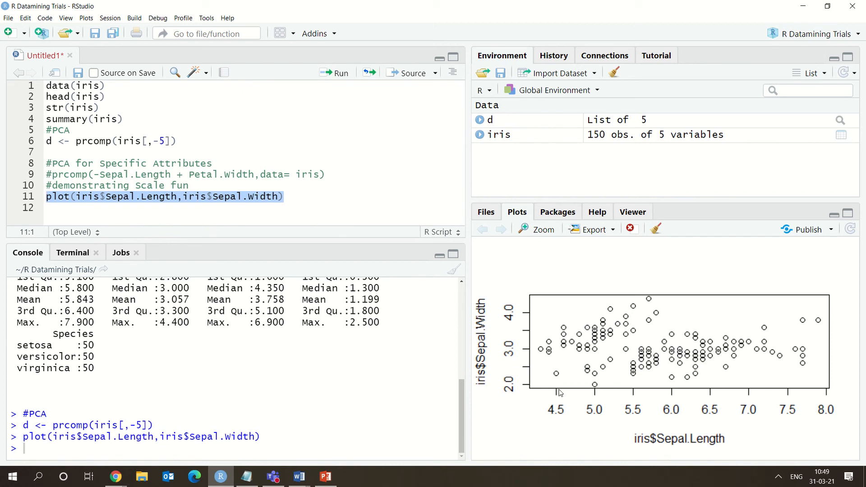
Step: Copy plot(scale(iris$Sepal.Length),scale(iris$Sepal.Width)) from the Notepad notes into line 12 of the RStudio script
{"action": "left_click", "coordinate": [287, 198]}
{"action": "key", "text": "Return"}
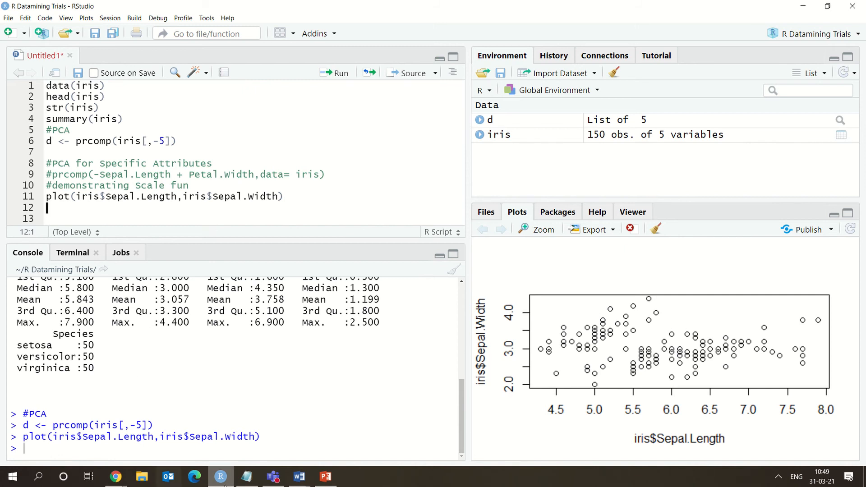
{"action": "left_click", "coordinate": [241, 481]}
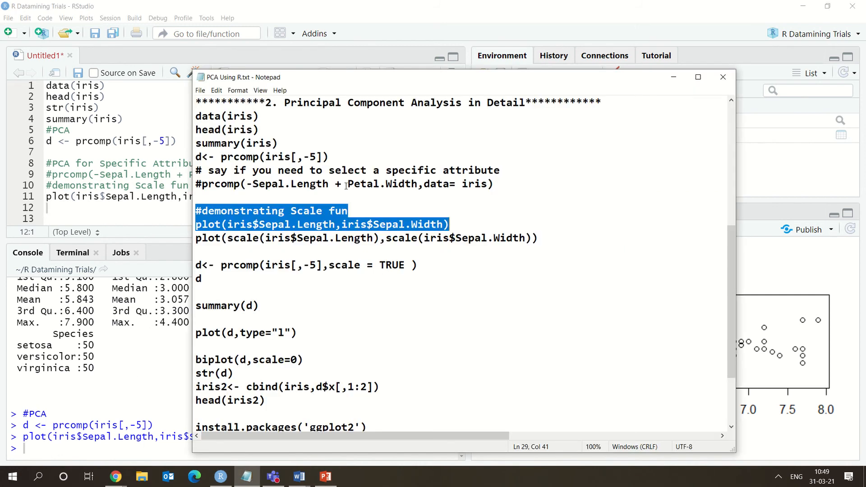
{"action": "left_click_drag", "start_coordinate": [544, 236], "coordinate": [193, 245]}
{"action": "key", "text": "ctrl+c"}
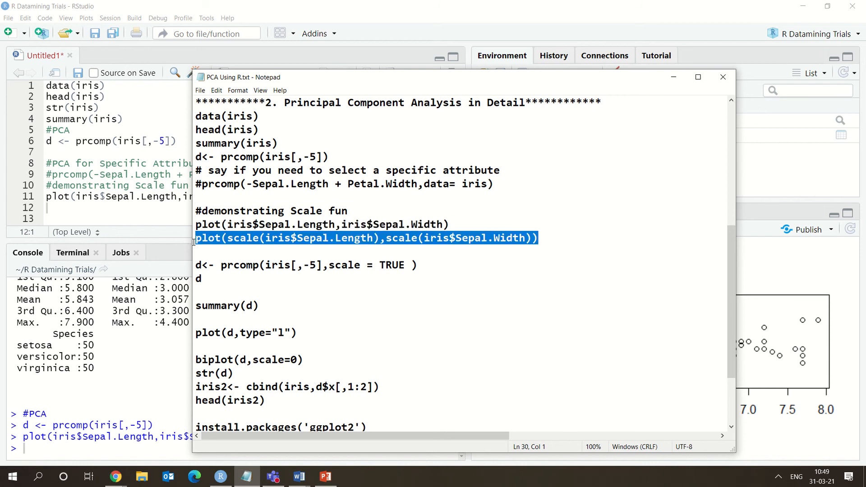
{"action": "left_click", "coordinate": [154, 219]}
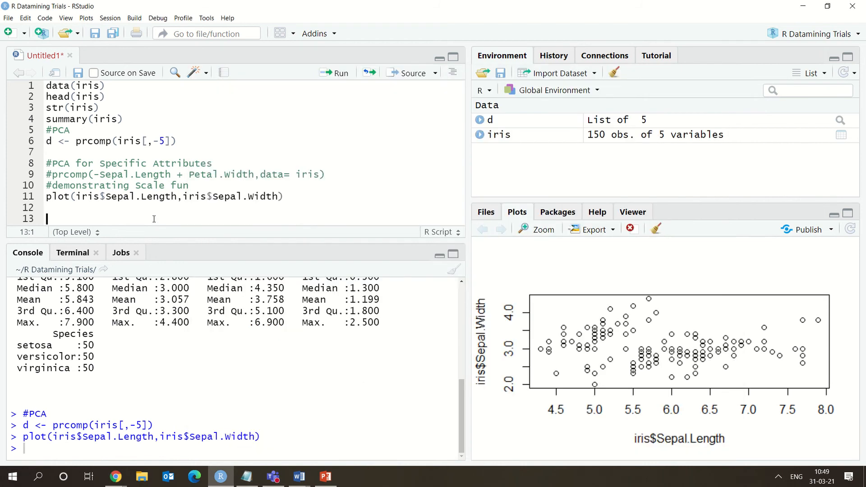
{"action": "left_click", "coordinate": [57, 207]}
{"action": "key", "text": "ctrl+v"}
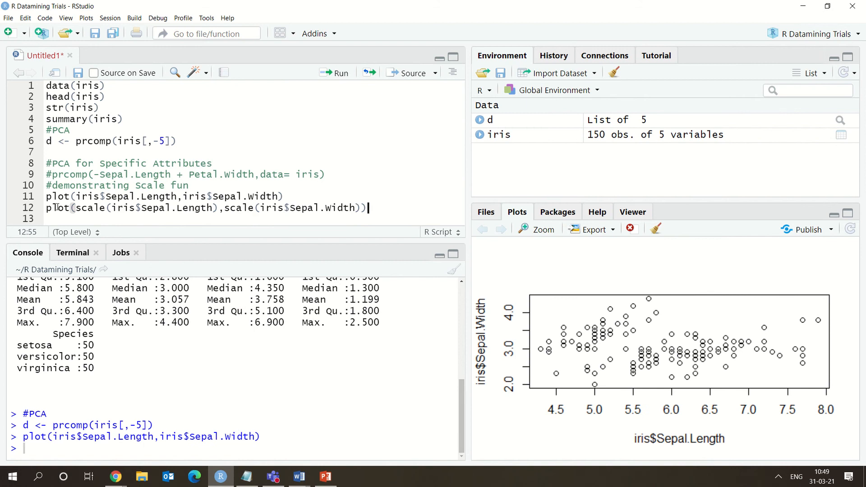
Step: Add seven blank lines below the scaled plot call in line 12 and review its first scale function
{"action": "key", "text": "Return"}
{"action": "key", "text": "Return"}
{"action": "key", "text": "Return"}
{"action": "key", "text": "Return"}
{"action": "key", "text": "Return"}
{"action": "key", "text": "Return"}
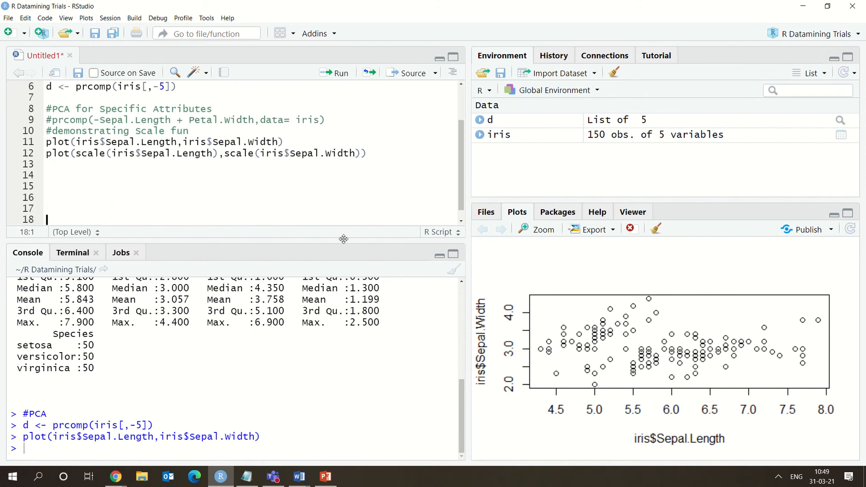
{"action": "key", "text": "Return"}
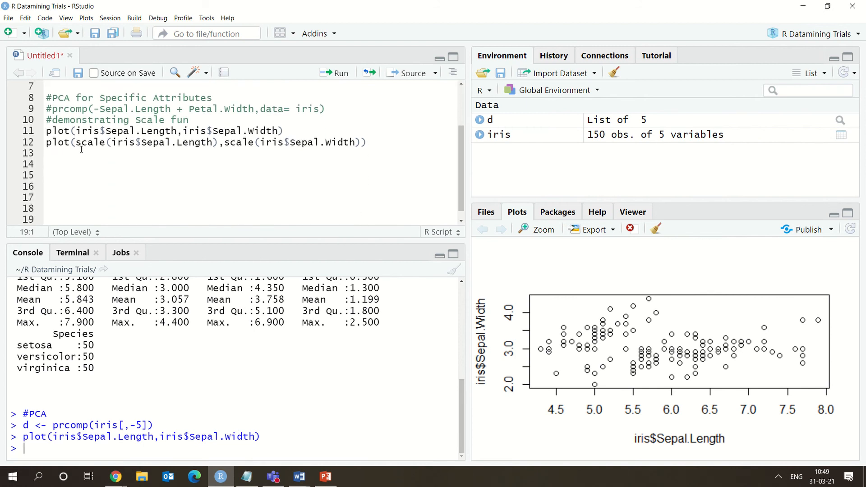
{"action": "left_click_drag", "start_coordinate": [75, 143], "coordinate": [107, 144]}
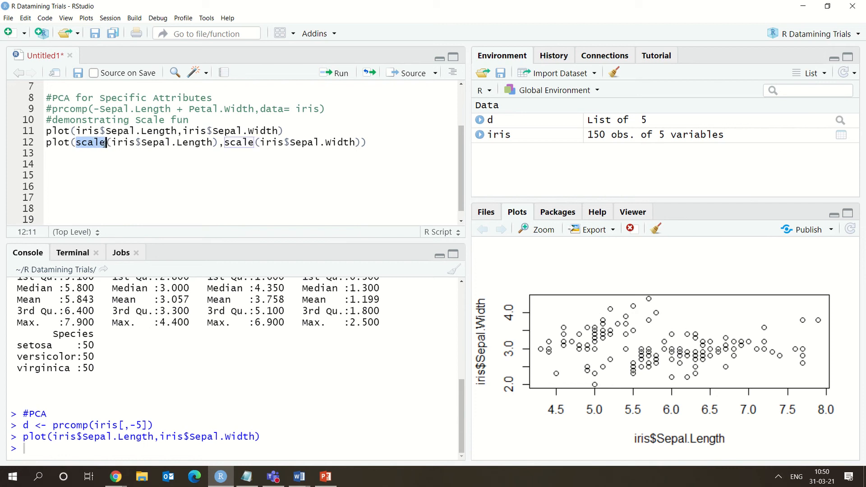
{"action": "left_click", "coordinate": [101, 144]}
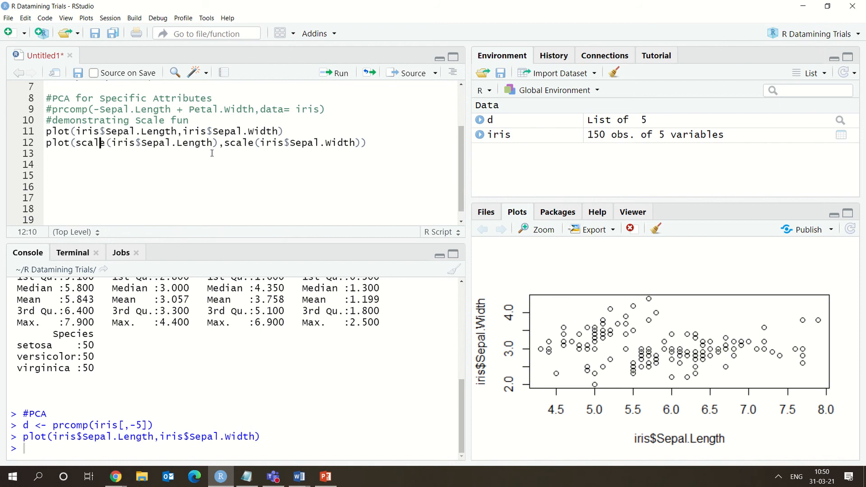
Step: Review the scaled Sepal.Length and Sepal.Width arguments in line 12 and run that plot call
{"action": "left_click_drag", "start_coordinate": [215, 143], "coordinate": [113, 142]}
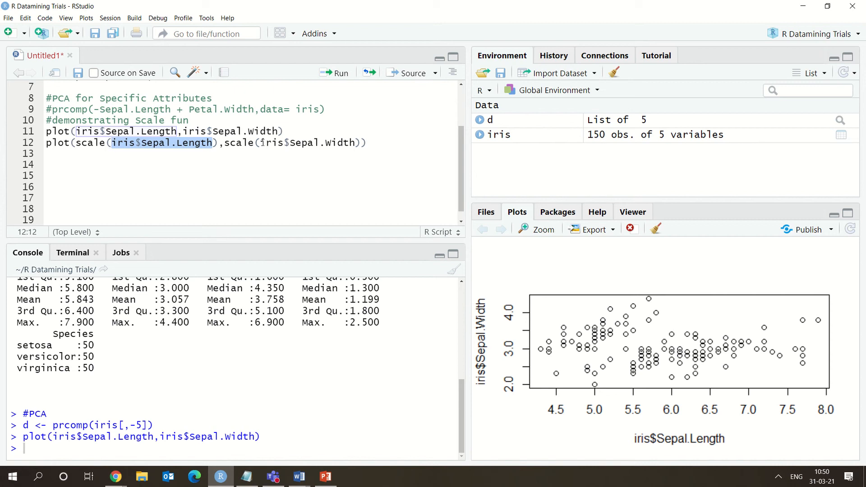
{"action": "left_click_drag", "start_coordinate": [261, 143], "coordinate": [344, 143]}
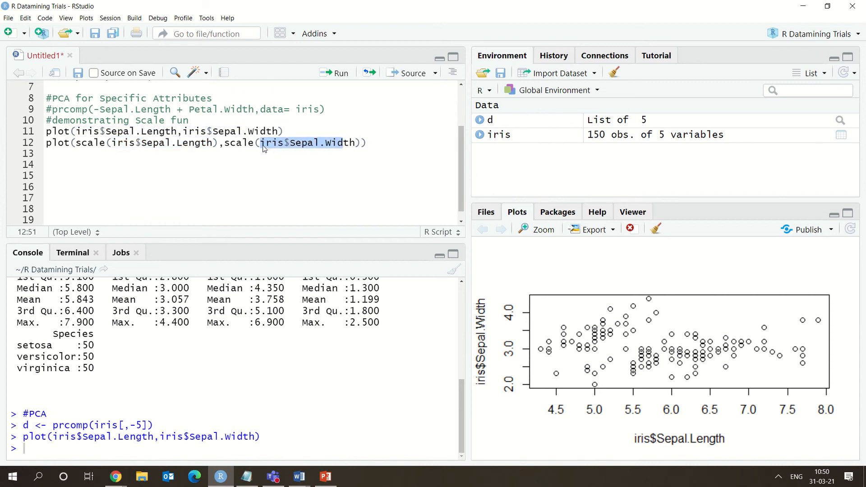
{"action": "left_click", "coordinate": [248, 143]}
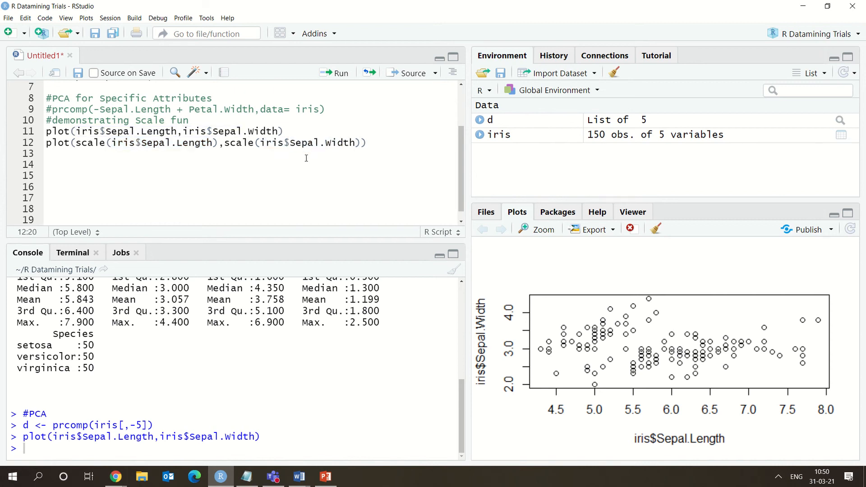
{"action": "left_click", "coordinate": [381, 143]}
{"action": "left_click", "coordinate": [42, 148], "text": "shift"}
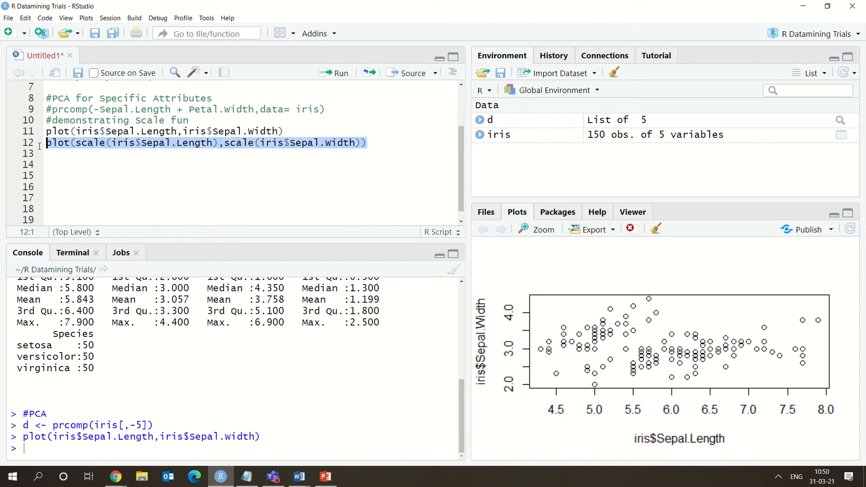
{"action": "key", "text": "ctrl+Return"}
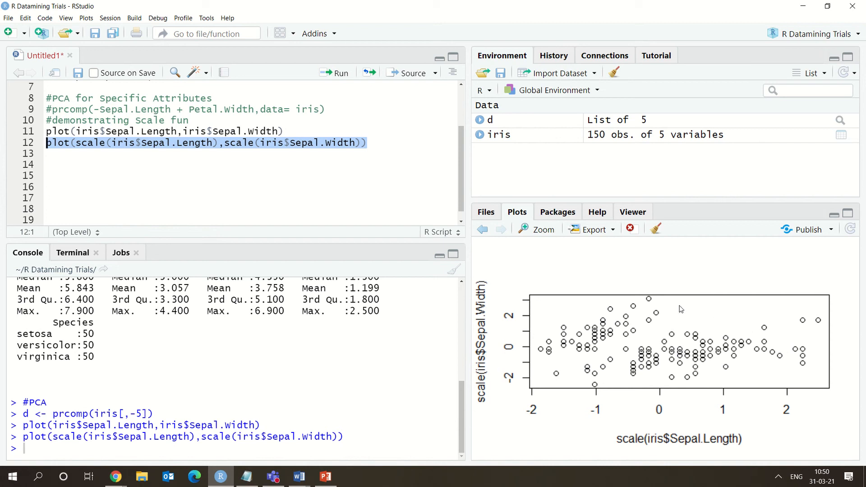
Step: Compare the unscaled and scaled sepal scatter plots by switching back and forth through the plot history
{"action": "left_click", "coordinate": [483, 230]}
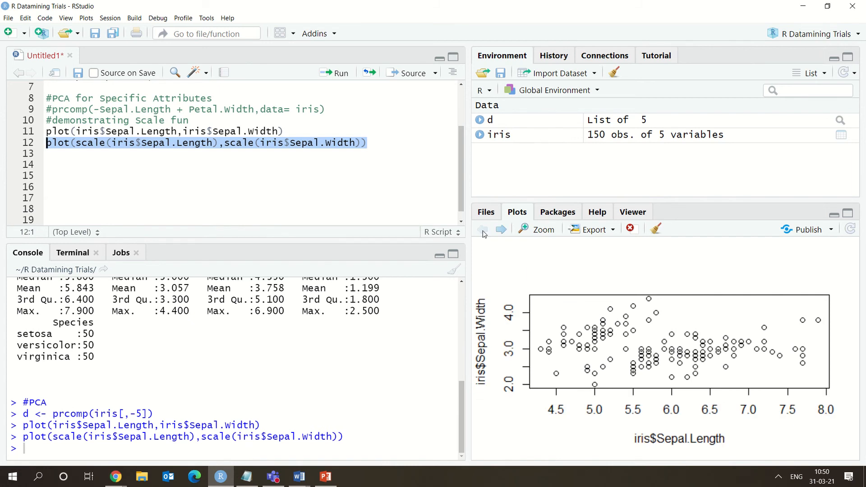
{"action": "left_click", "coordinate": [503, 231]}
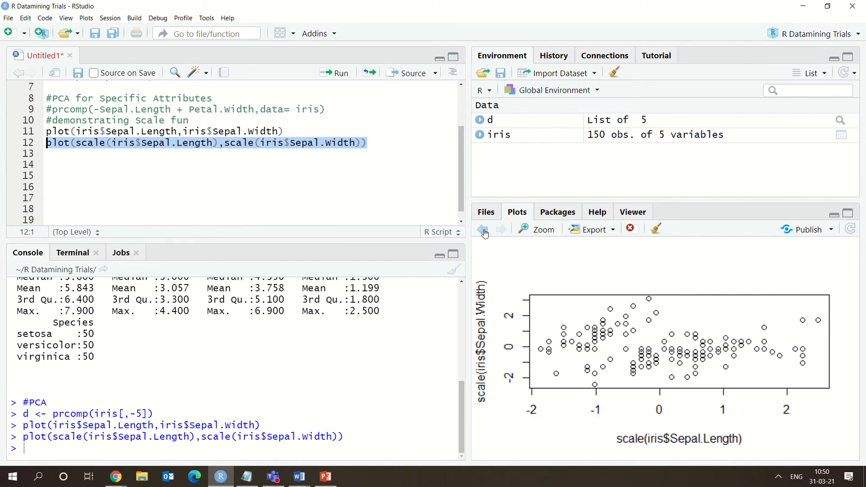
{"action": "left_click", "coordinate": [484, 231]}
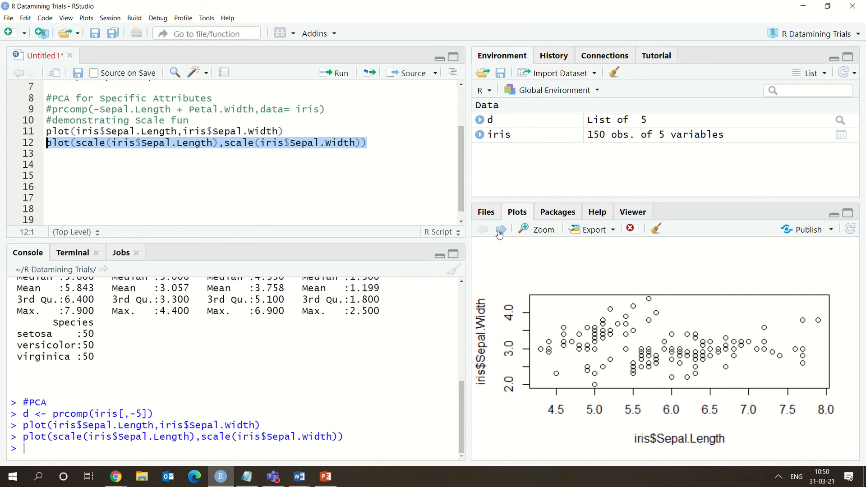
{"action": "left_click", "coordinate": [500, 229]}
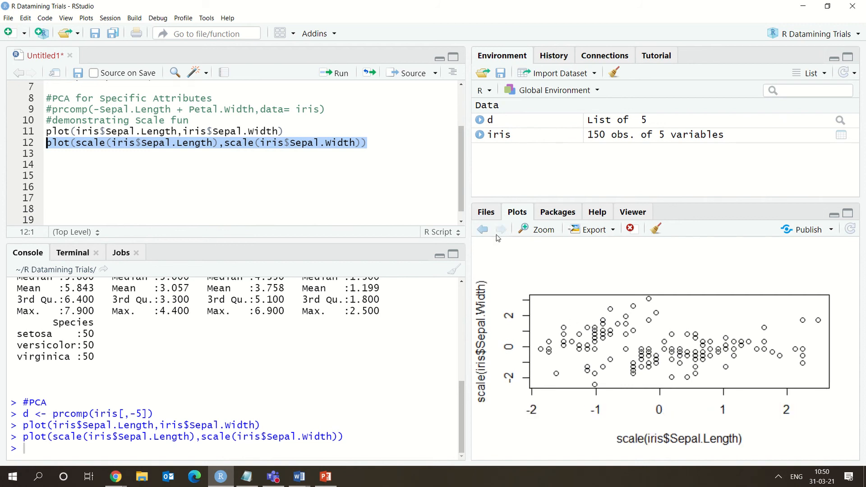
{"action": "left_click", "coordinate": [483, 230]}
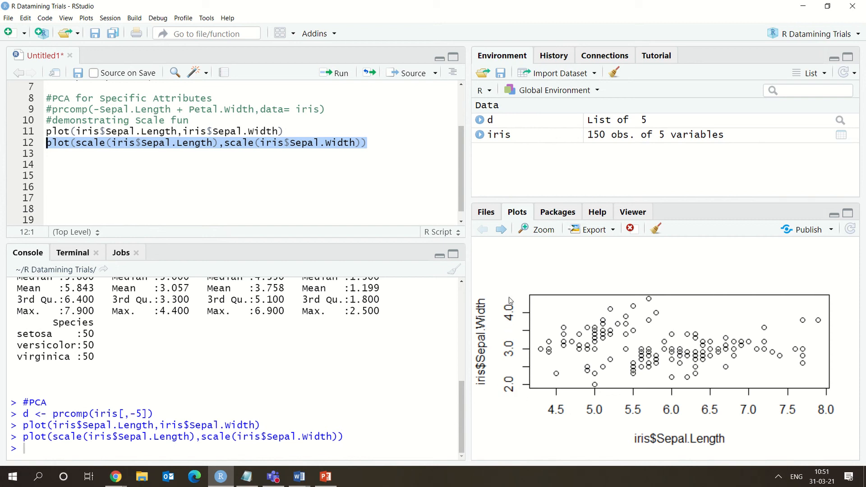
{"action": "left_click", "coordinate": [501, 230]}
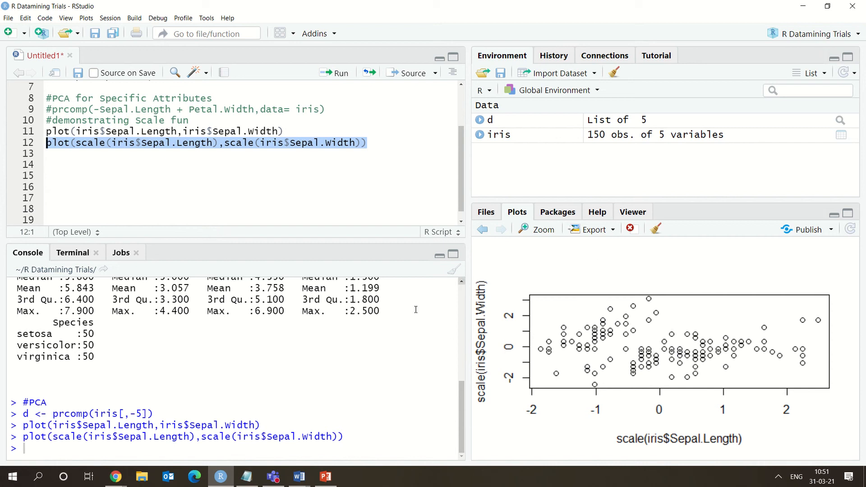
Step: Copy d<- prcomp(iris[,-5],scale = TRUE ) and d from the Notepad notes into lines 14 and 15 of the RStudio script
{"action": "left_click", "coordinate": [376, 143]}
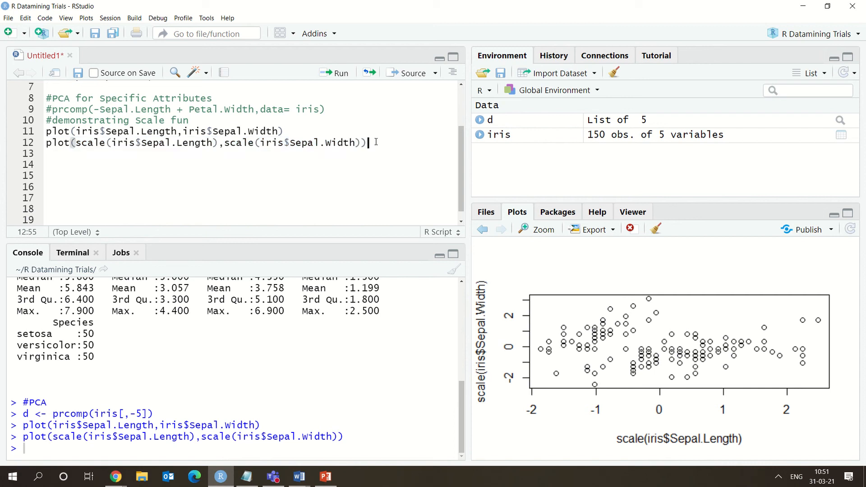
{"action": "key", "text": "Return"}
{"action": "key", "text": "Return"}
{"action": "left_click", "coordinate": [247, 478]}
{"action": "left_click", "coordinate": [298, 317]}
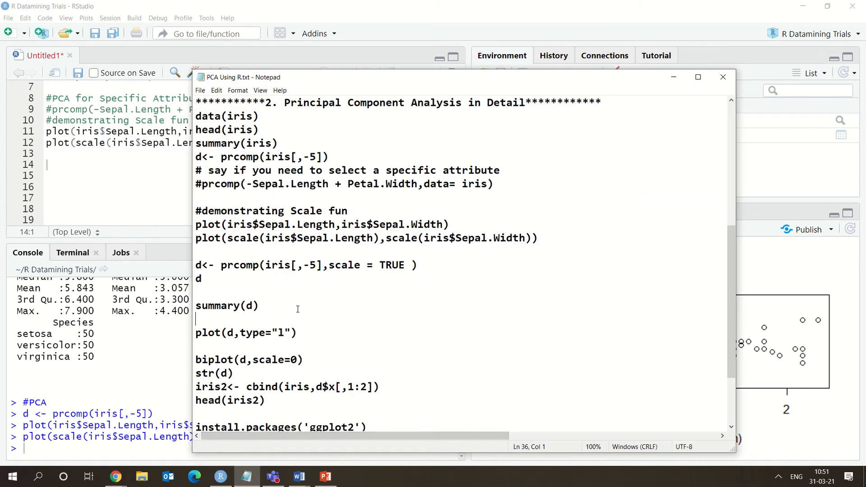
{"action": "left_click_drag", "start_coordinate": [210, 279], "coordinate": [199, 264]}
{"action": "key", "text": "ctrl+c"}
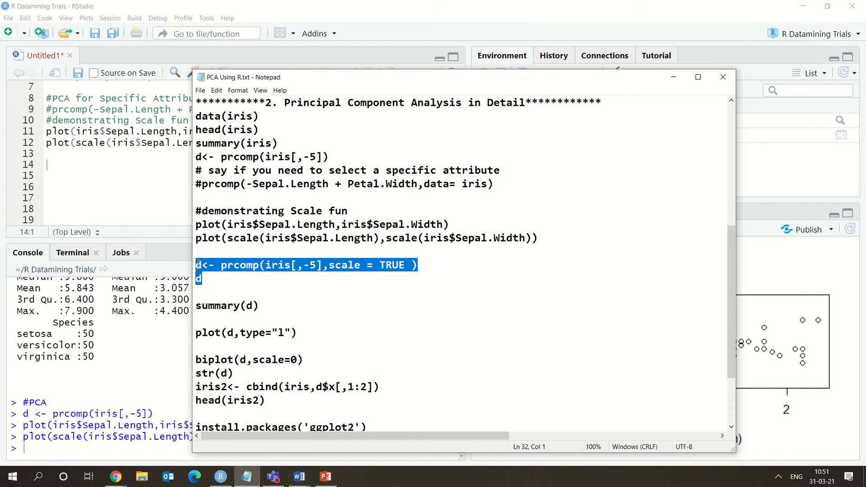
{"action": "left_click", "coordinate": [75, 164]}
{"action": "key", "text": "ctrl+v"}
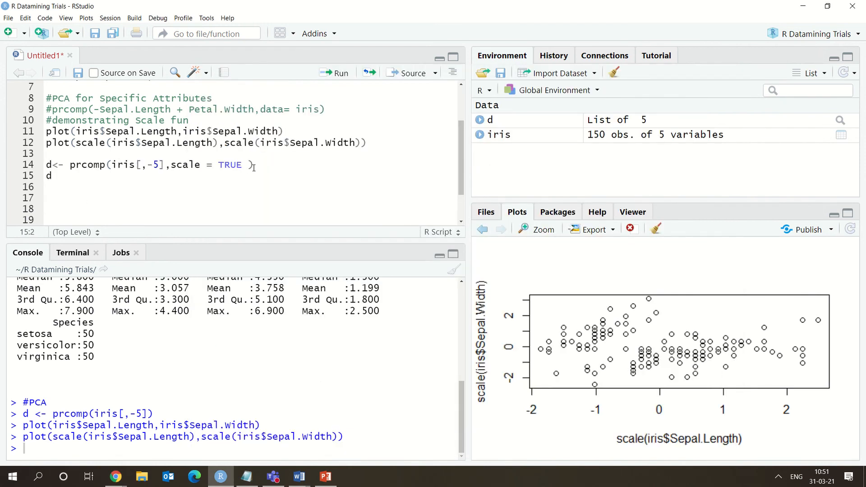
Step: Run the scaled prcomp assignment in line 14 and print d from line 15
{"action": "left_click_drag", "start_coordinate": [254, 165], "coordinate": [47, 164]}
{"action": "key", "text": "ctrl+Return"}
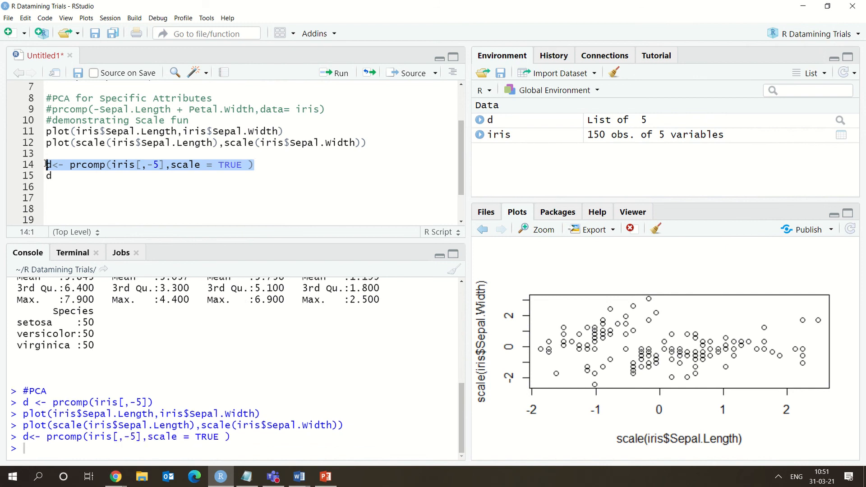
{"action": "left_click_drag", "start_coordinate": [57, 181], "coordinate": [46, 177]}
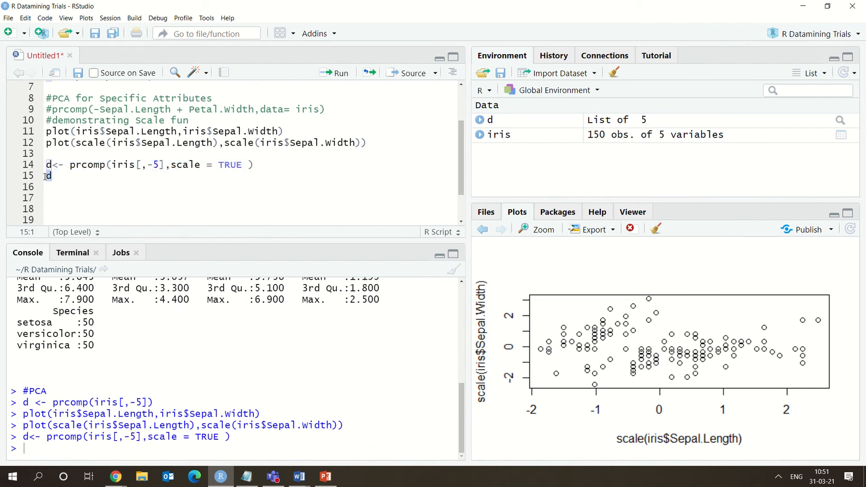
{"action": "key", "text": "ctrl+Return"}
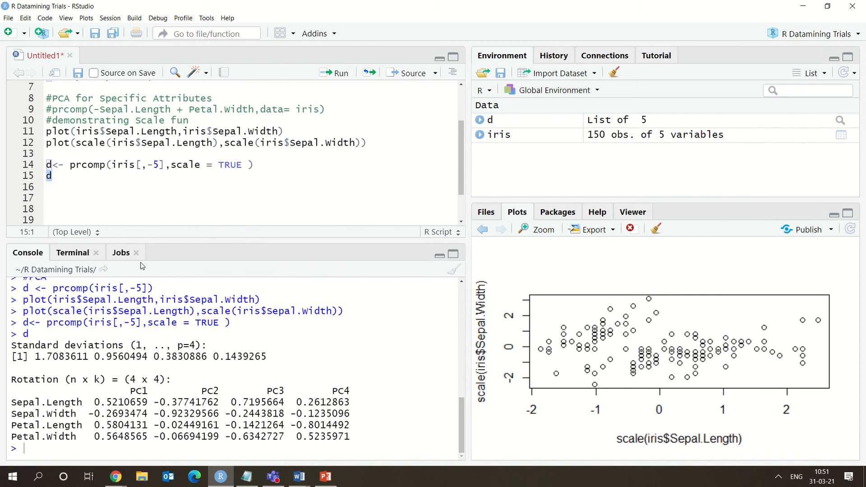
Step: Examine the printed PCA output in the console, especially the standard deviations of the four components
{"action": "left_click", "coordinate": [258, 176]}
{"action": "left_click_drag", "start_coordinate": [12, 346], "coordinate": [356, 431]}
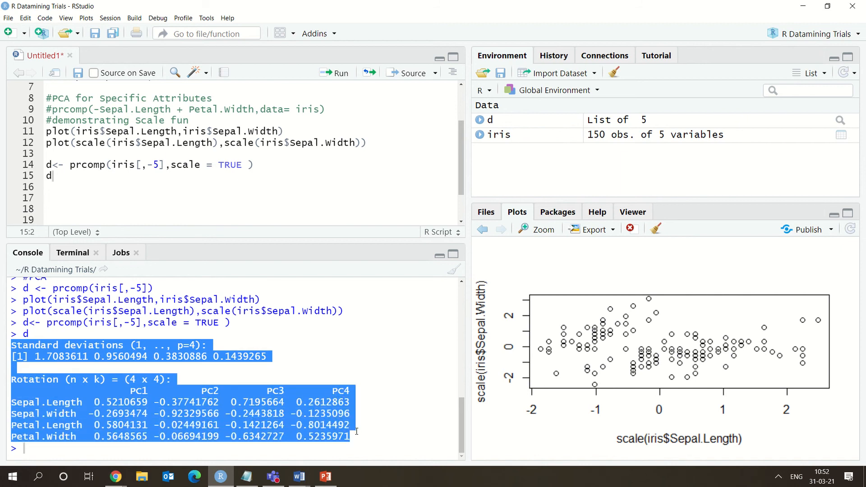
{"action": "left_click", "coordinate": [79, 368]}
{"action": "left_click_drag", "start_coordinate": [88, 356], "coordinate": [36, 357]}
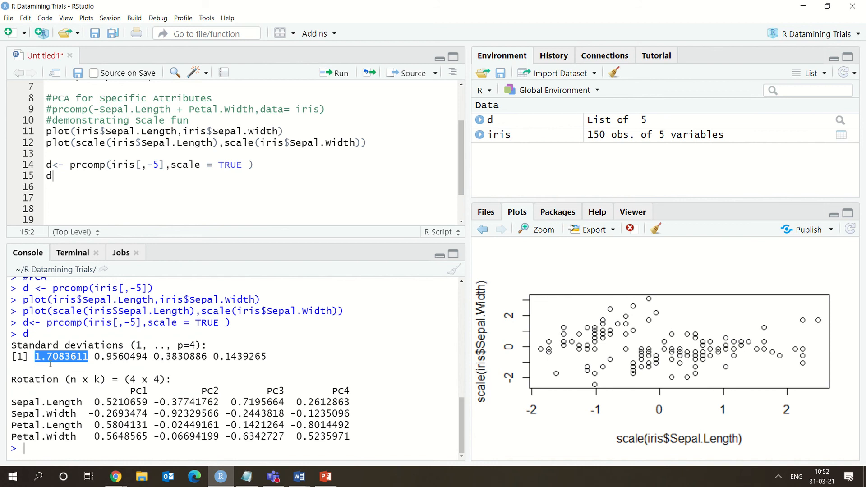
{"action": "left_click_drag", "start_coordinate": [95, 356], "coordinate": [36, 353]}
{"action": "left_click", "coordinate": [244, 361]}
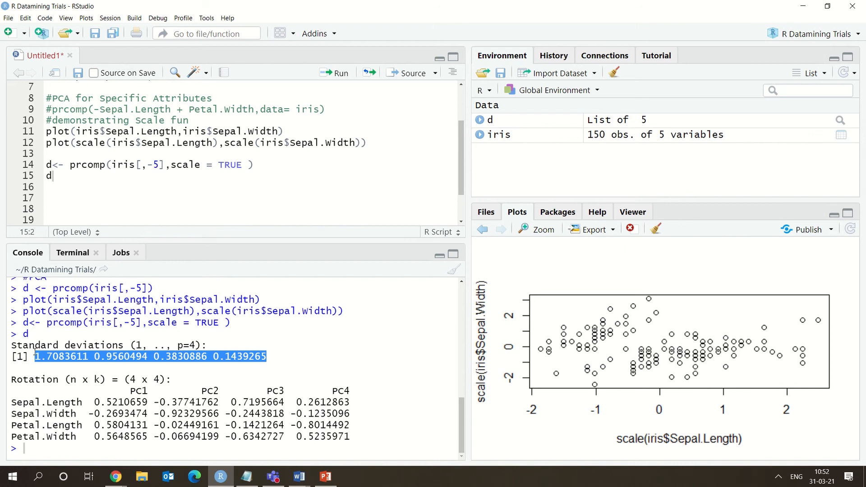
Step: Examine the rotation matrix in the console, especially the PC1 loadings of the four iris attributes
{"action": "left_click", "coordinate": [91, 411]}
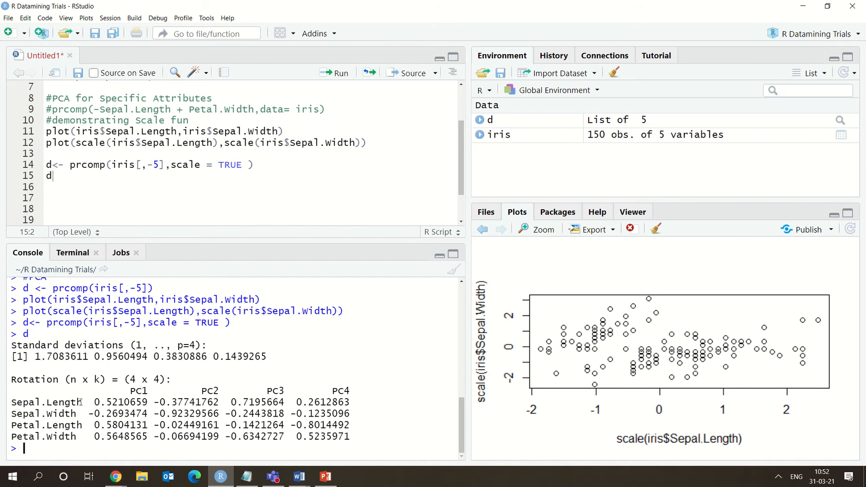
{"action": "double_click", "coordinate": [136, 392]}
{"action": "left_click_drag", "start_coordinate": [200, 391], "coordinate": [242, 399]}
{"action": "left_click", "coordinate": [288, 390]}
{"action": "left_click_drag", "start_coordinate": [130, 391], "coordinate": [149, 392]}
{"action": "left_click_drag", "start_coordinate": [94, 402], "coordinate": [144, 400]}
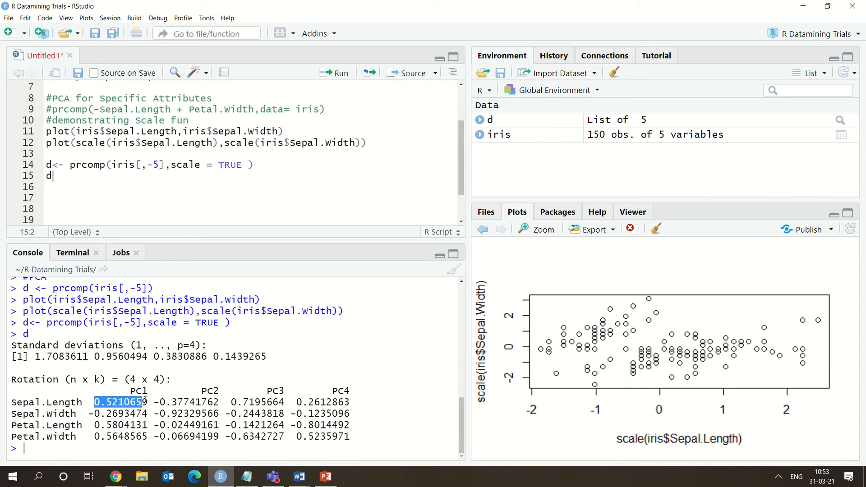
{"action": "left_click_drag", "start_coordinate": [95, 414], "coordinate": [144, 432]}
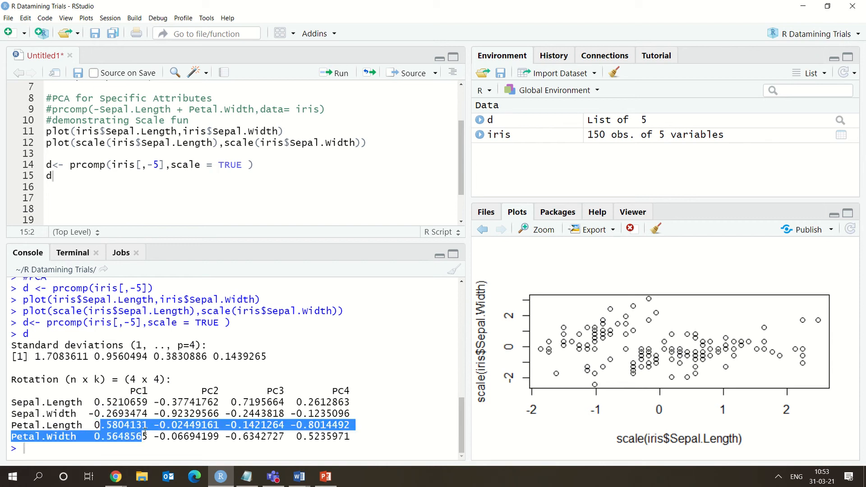
{"action": "left_click", "coordinate": [143, 434]}
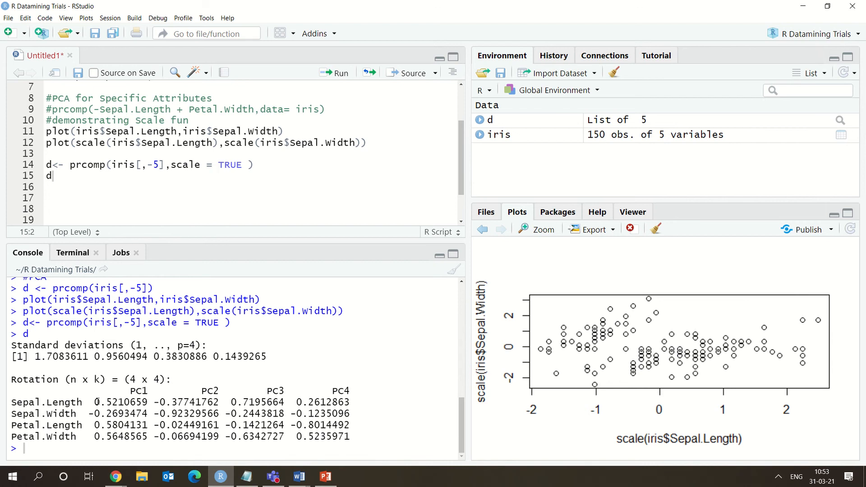
{"action": "left_click_drag", "start_coordinate": [95, 402], "coordinate": [150, 439]}
{"action": "left_click", "coordinate": [151, 438]}
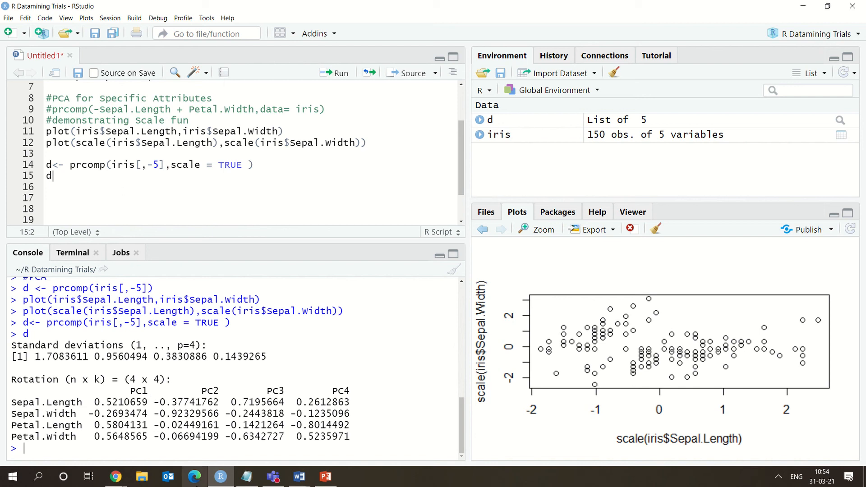
Step: Copy summary(d) from the Notepad notes into line 16 of the RStudio script and run it
{"action": "left_click", "coordinate": [246, 476]}
{"action": "left_click_drag", "start_coordinate": [272, 301], "coordinate": [197, 306]}
{"action": "key", "text": "ctrl+c"}
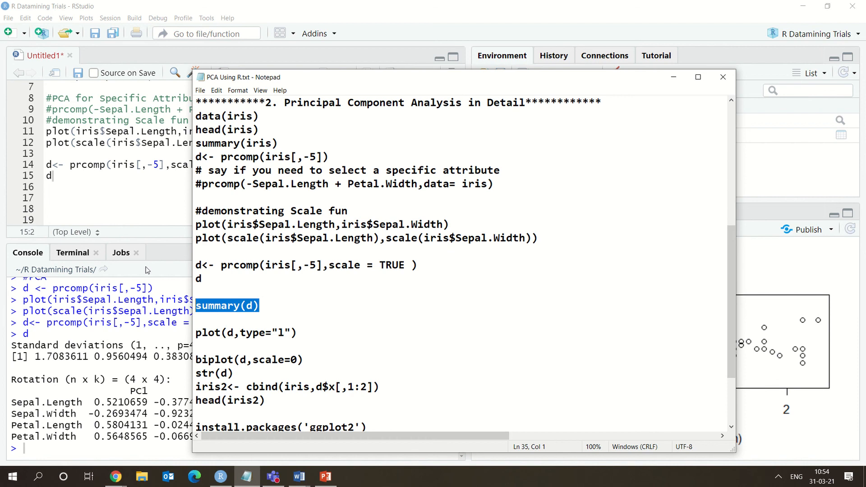
{"action": "left_click", "coordinate": [59, 189]}
{"action": "key", "text": "ctrl+v"}
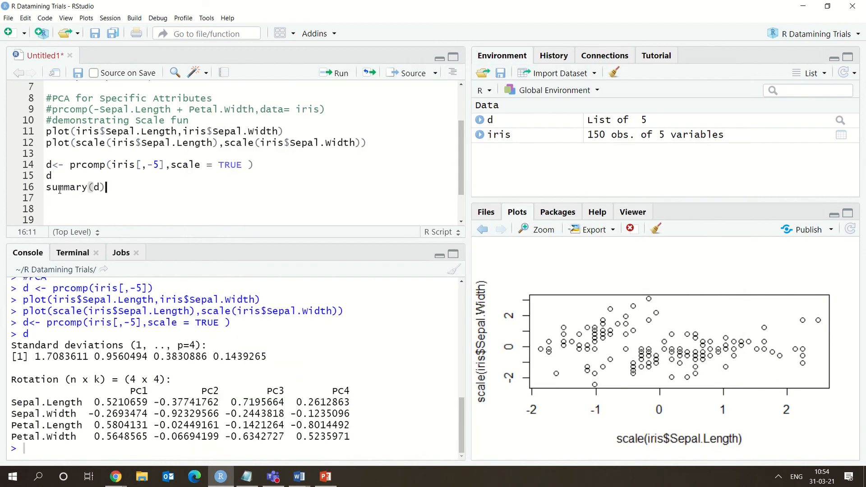
{"action": "key", "text": "ctrl+Return"}
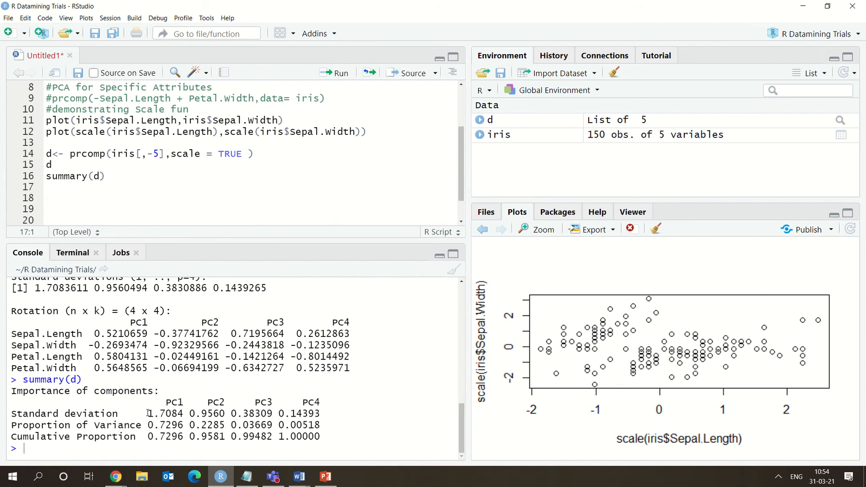
Step: Examine the standard deviation row in the importance of components table, especially the PC1 value
{"action": "left_click_drag", "start_coordinate": [148, 413], "coordinate": [330, 417]}
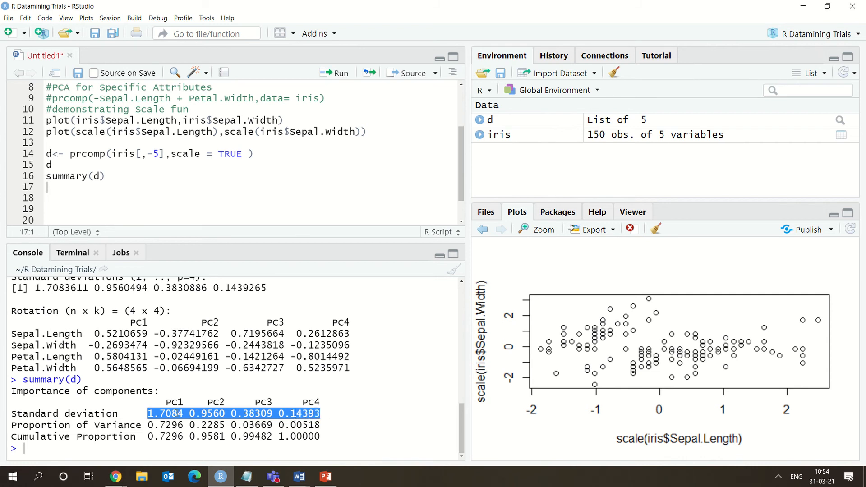
{"action": "left_click", "coordinate": [177, 414]}
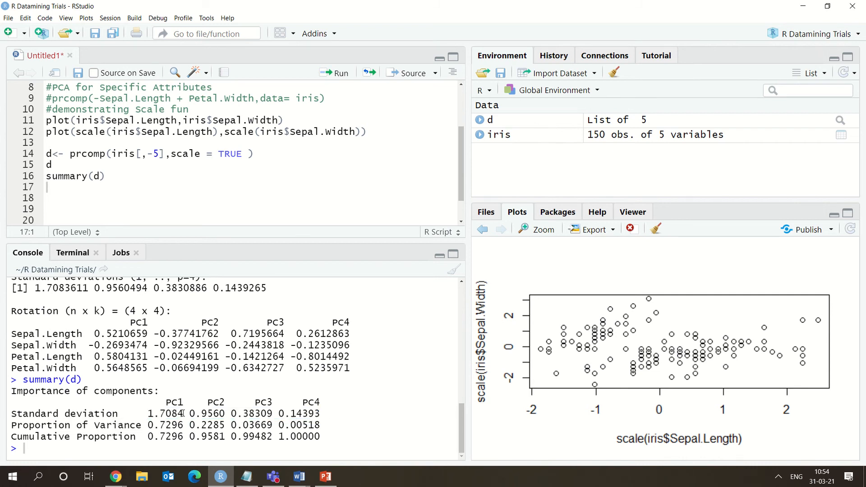
{"action": "left_click_drag", "start_coordinate": [183, 413], "coordinate": [149, 403]}
{"action": "left_click", "coordinate": [149, 403]}
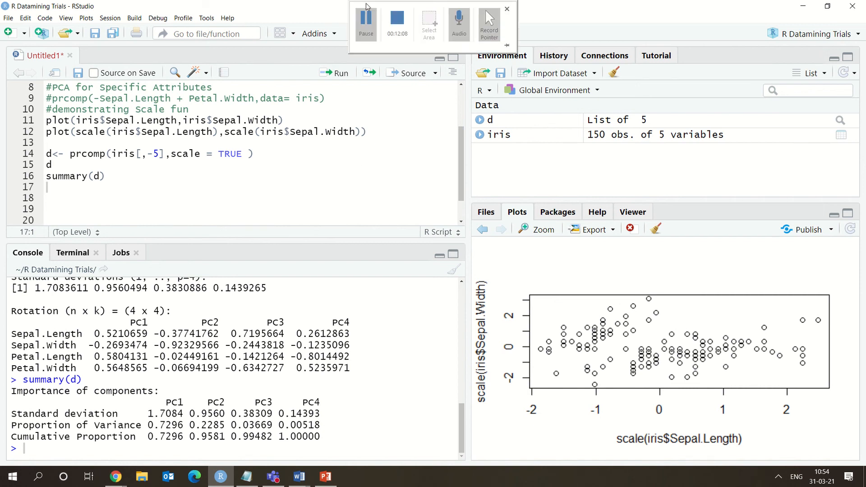
{"action": "left_click", "coordinate": [364, 25]}
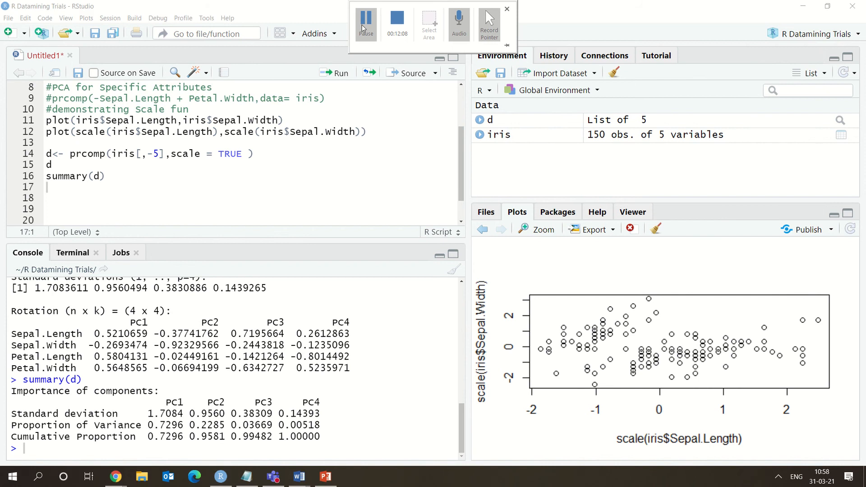
{"action": "left_click", "coordinate": [363, 26]}
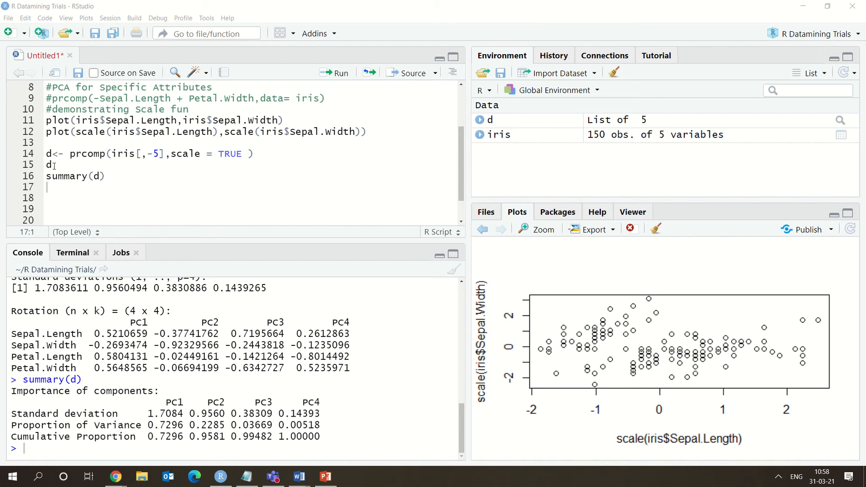
Step: Compare the d and summary(d) script lines with the console output, examining each attribute's PC1 loading in the rotation matrix
{"action": "left_click_drag", "start_coordinate": [54, 166], "coordinate": [48, 168]}
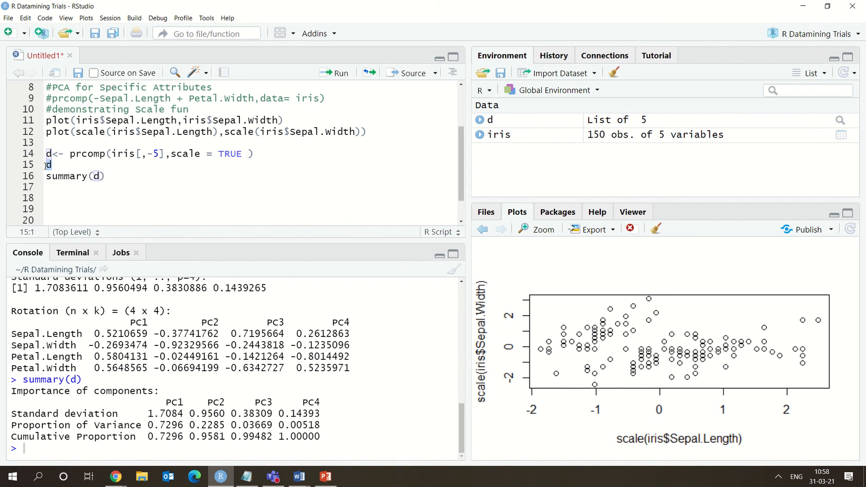
{"action": "left_click", "coordinate": [54, 165]}
{"action": "left_click_drag", "start_coordinate": [106, 176], "coordinate": [47, 177]}
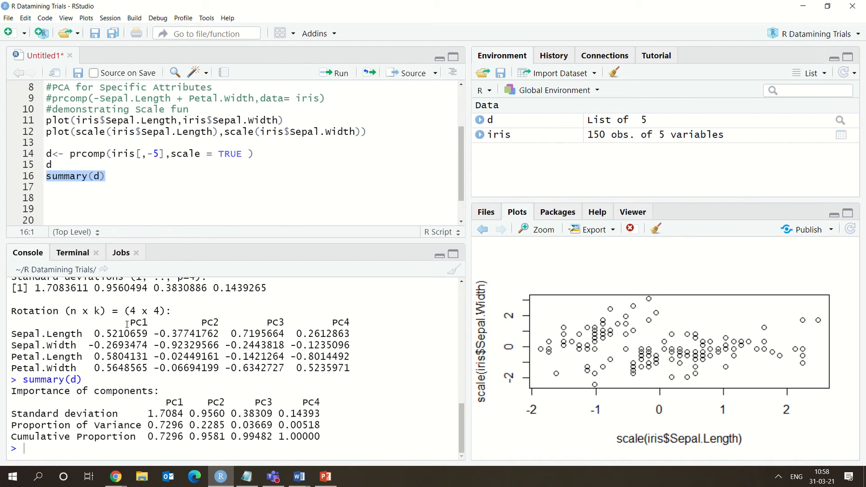
{"action": "left_click_drag", "start_coordinate": [125, 323], "coordinate": [225, 322]}
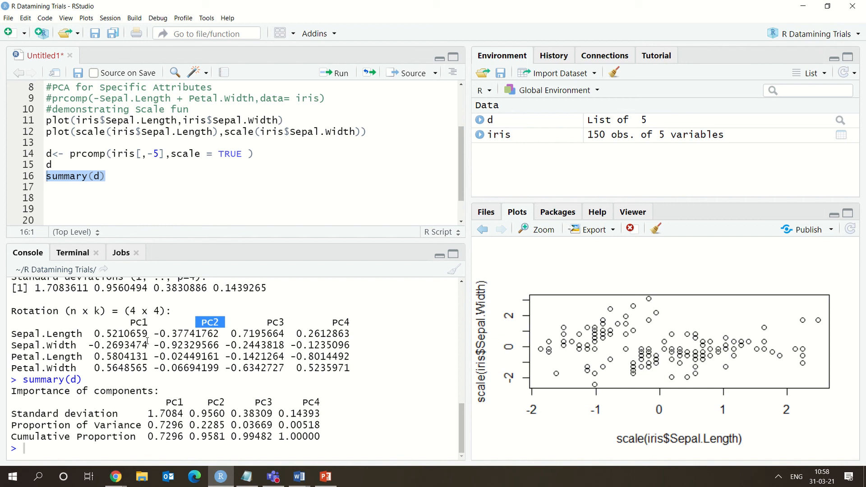
{"action": "left_click_drag", "start_coordinate": [94, 333], "coordinate": [147, 333]}
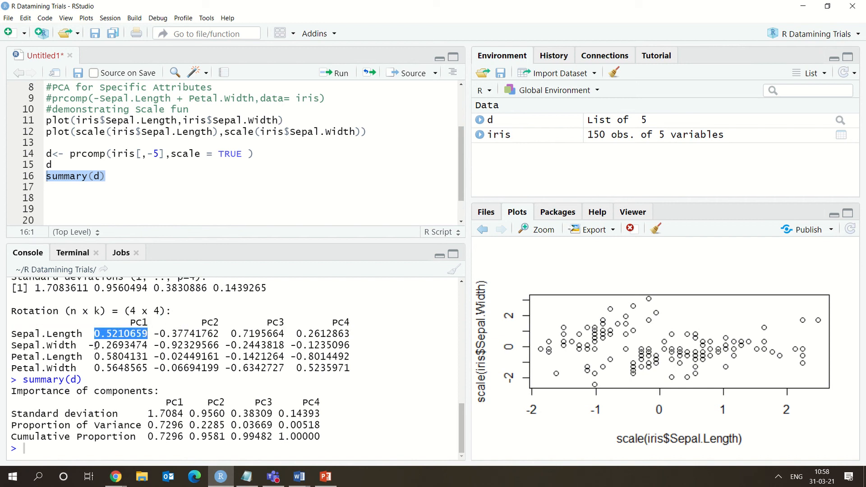
{"action": "left_click_drag", "start_coordinate": [95, 345], "coordinate": [148, 345]}
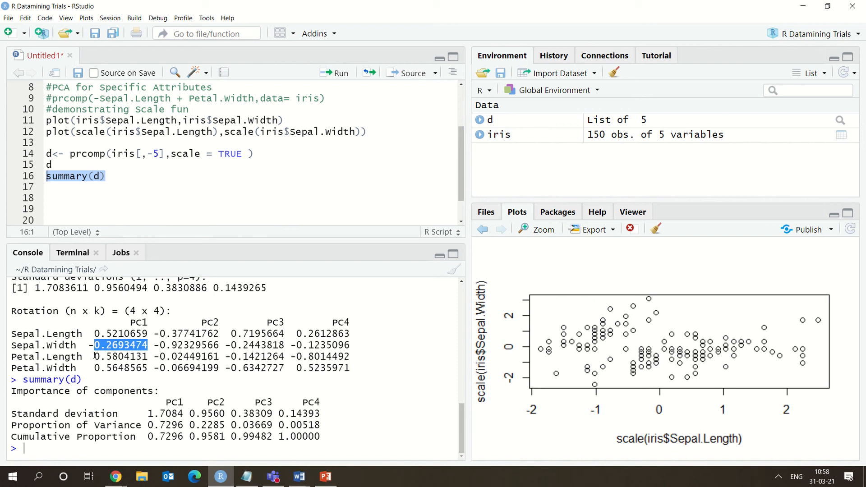
{"action": "left_click_drag", "start_coordinate": [94, 356], "coordinate": [148, 359]}
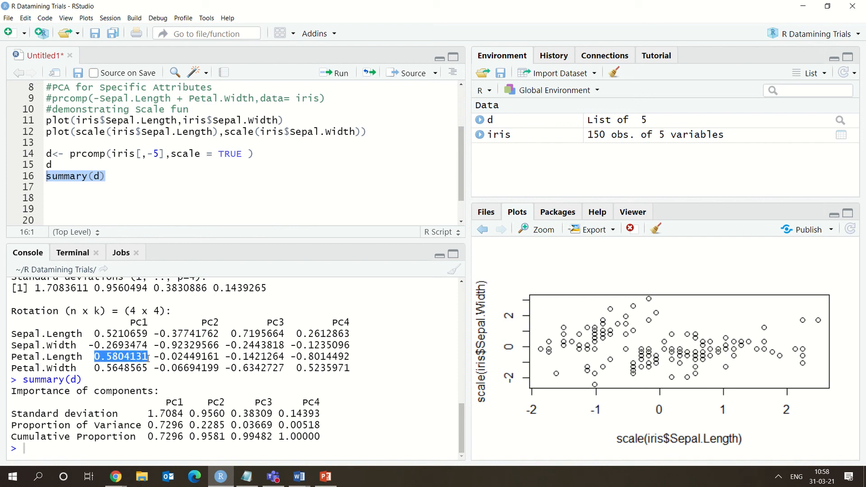
{"action": "left_click_drag", "start_coordinate": [95, 367], "coordinate": [147, 368]}
{"action": "left_click", "coordinate": [159, 367]}
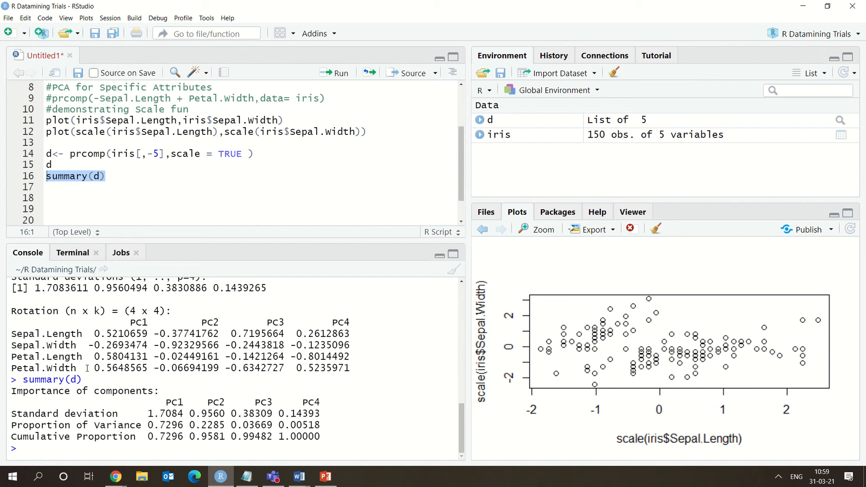
Step: Re-examine the four PC1 loadings one by one, along with the full rotation matrix from PC1 to PC4
{"action": "left_click_drag", "start_coordinate": [95, 368], "coordinate": [142, 368]}
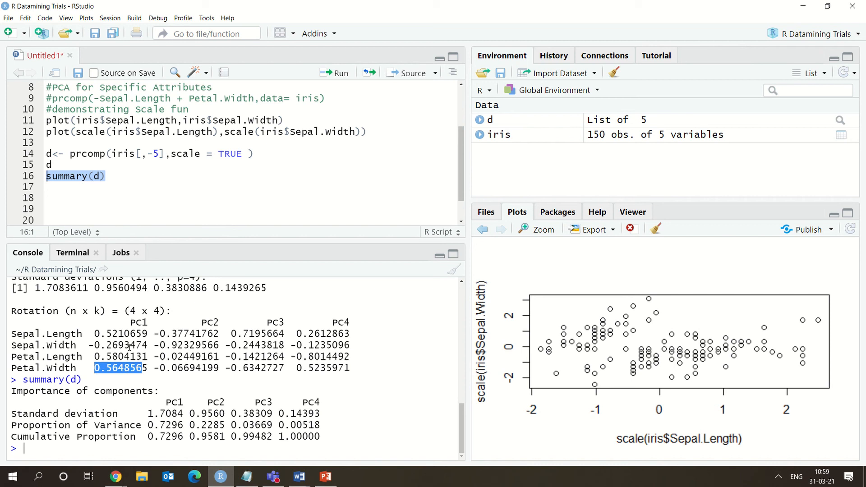
{"action": "left_click_drag", "start_coordinate": [147, 367], "coordinate": [28, 322]}
{"action": "left_click_drag", "start_coordinate": [95, 336], "coordinate": [149, 334]}
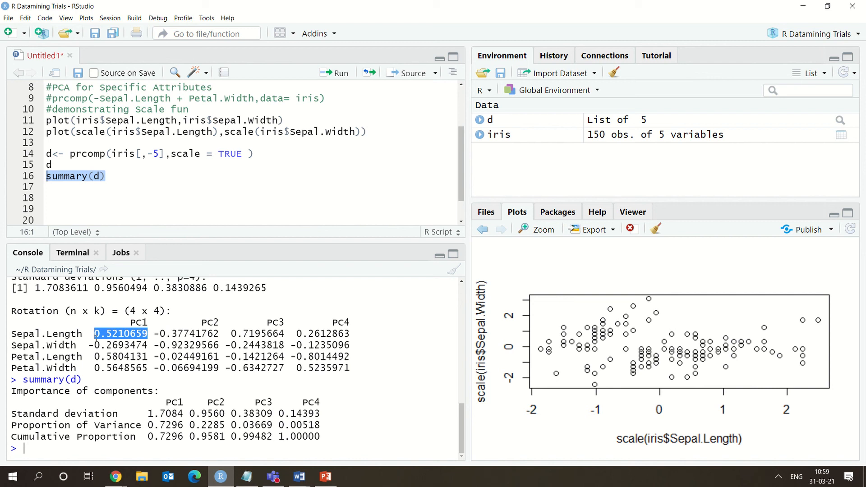
{"action": "left_click_drag", "start_coordinate": [94, 345], "coordinate": [150, 344]}
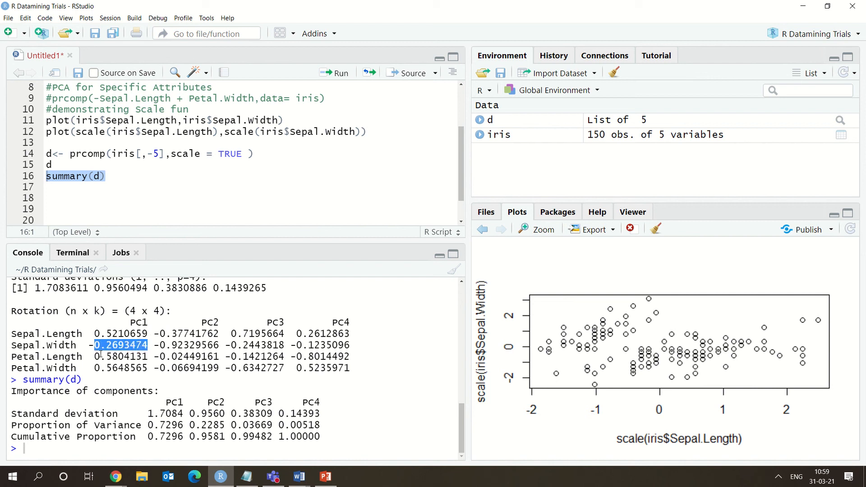
{"action": "left_click_drag", "start_coordinate": [95, 356], "coordinate": [147, 356]}
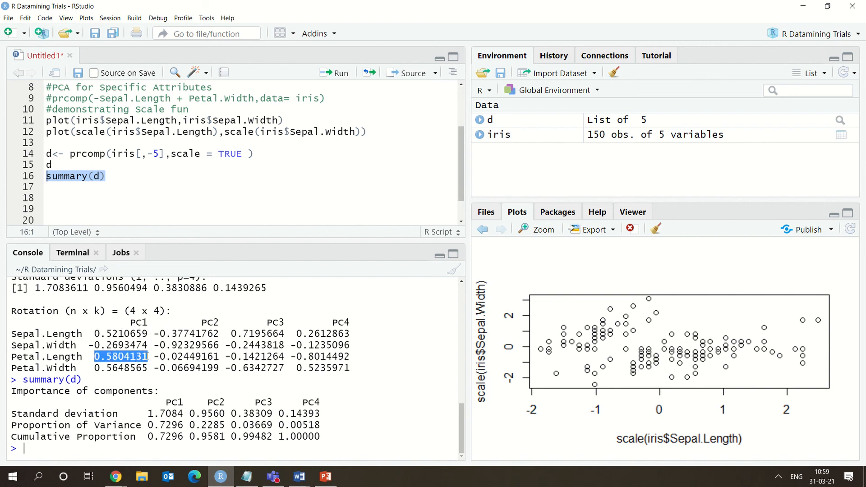
{"action": "left_click_drag", "start_coordinate": [95, 368], "coordinate": [148, 368]}
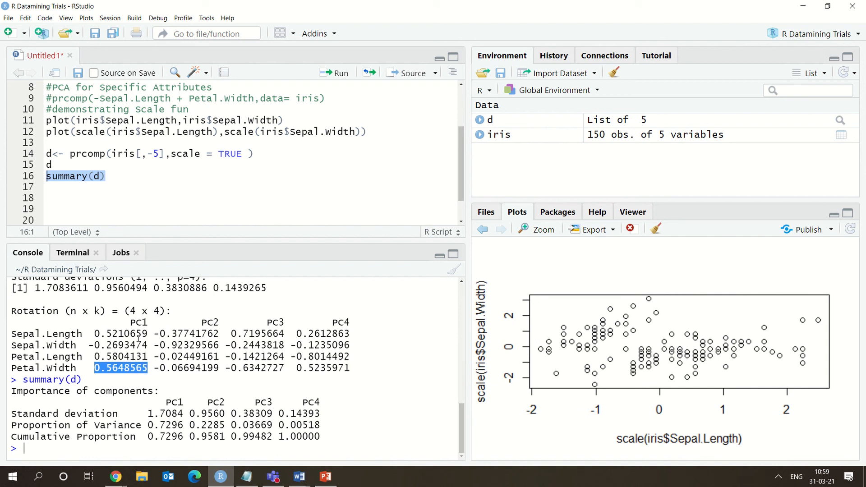
{"action": "left_click_drag", "start_coordinate": [124, 322], "coordinate": [368, 366]}
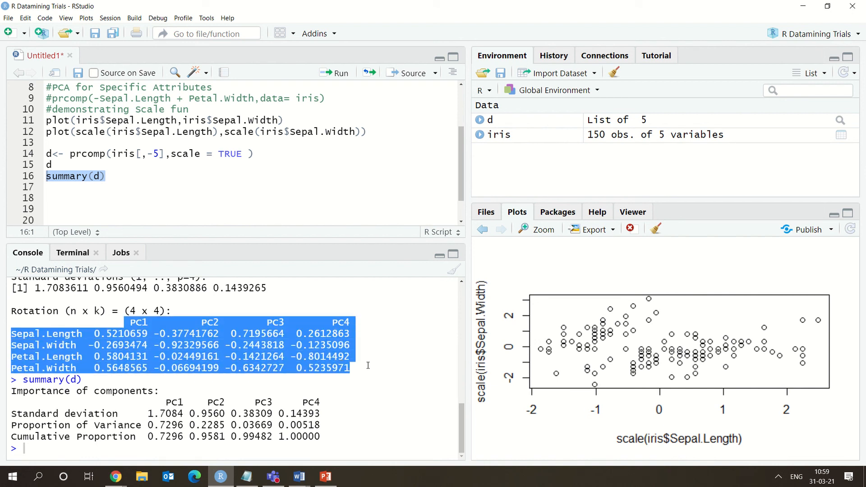
{"action": "left_click", "coordinate": [368, 366]}
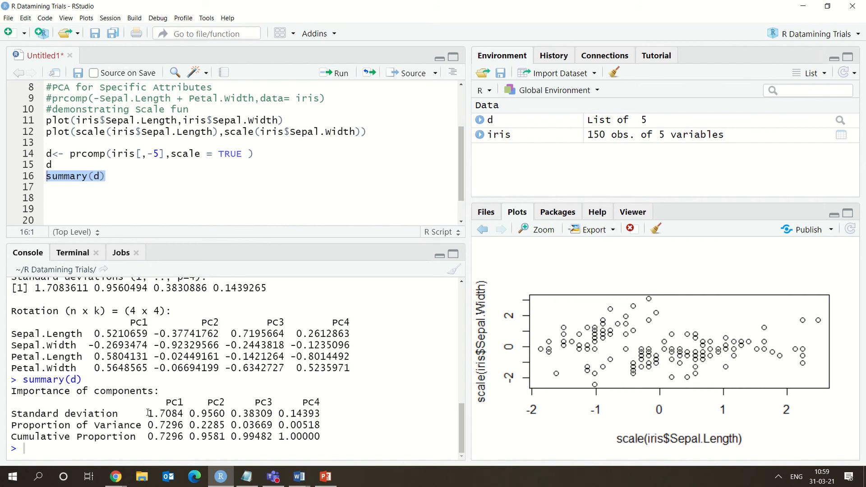
Step: Examine the PC1 standard deviation and the proportion of variance of PC1 to PC4 in the importance of components table
{"action": "left_click_drag", "start_coordinate": [148, 413], "coordinate": [186, 404]}
{"action": "left_click", "coordinate": [182, 413]}
{"action": "left_click_drag", "start_coordinate": [203, 402], "coordinate": [321, 402]}
{"action": "left_click", "coordinate": [300, 401]}
{"action": "left_click_drag", "start_coordinate": [130, 310], "coordinate": [134, 311]}
{"action": "left_click_drag", "start_coordinate": [148, 424], "coordinate": [184, 425]}
{"action": "left_click", "coordinate": [183, 425]}
{"action": "left_click_drag", "start_coordinate": [184, 424], "coordinate": [149, 425]}
{"action": "left_click_drag", "start_coordinate": [224, 425], "coordinate": [225, 401]}
{"action": "left_click_drag", "start_coordinate": [272, 425], "coordinate": [244, 413]}
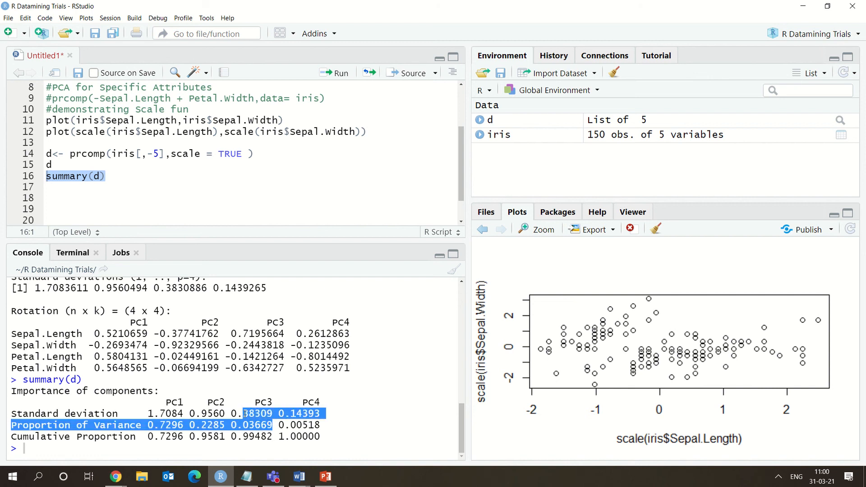
{"action": "left_click", "coordinate": [256, 407]}
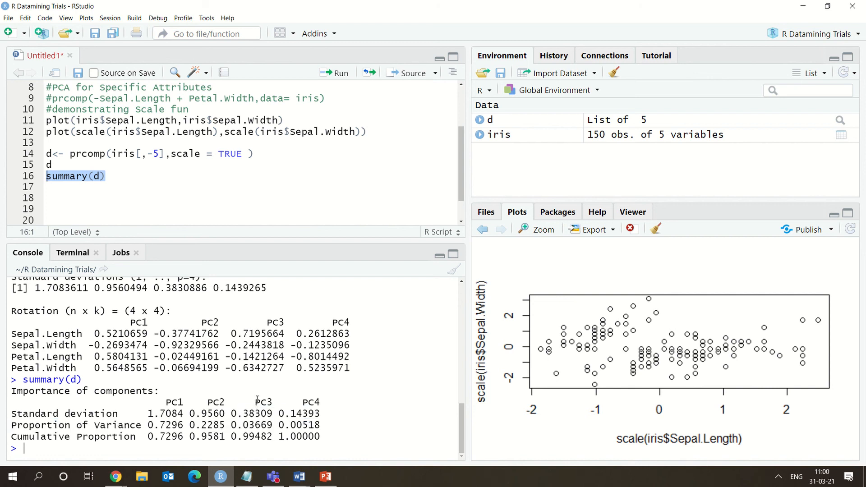
{"action": "left_click_drag", "start_coordinate": [255, 401], "coordinate": [303, 403]}
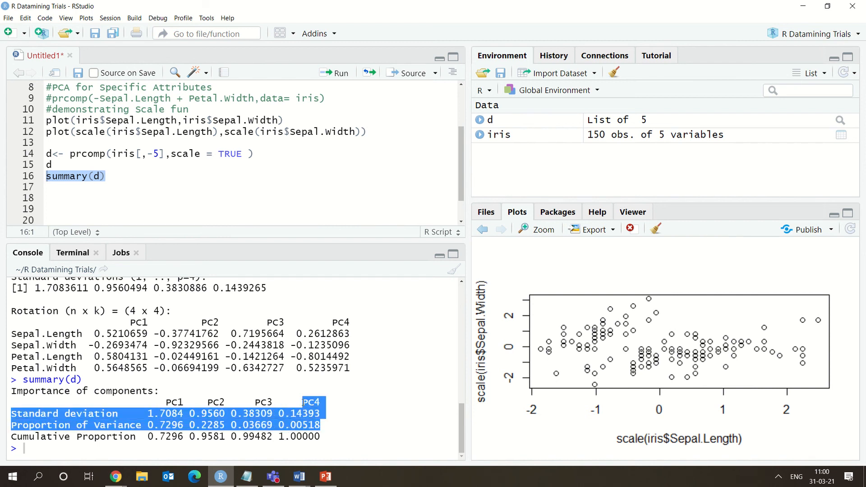
{"action": "left_click", "coordinate": [325, 427]}
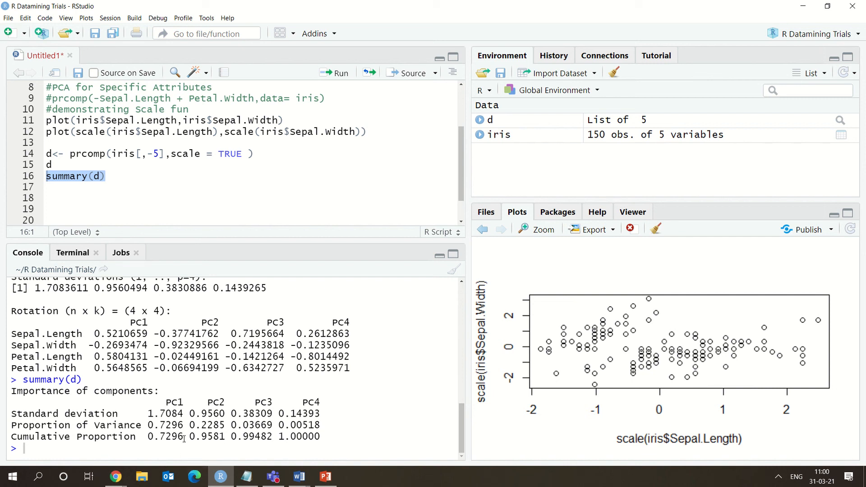
Step: Examine the cumulative proportion row for PC1, PC2 and PC3, along with the whole importance of components table
{"action": "left_click_drag", "start_coordinate": [183, 439], "coordinate": [150, 438]}
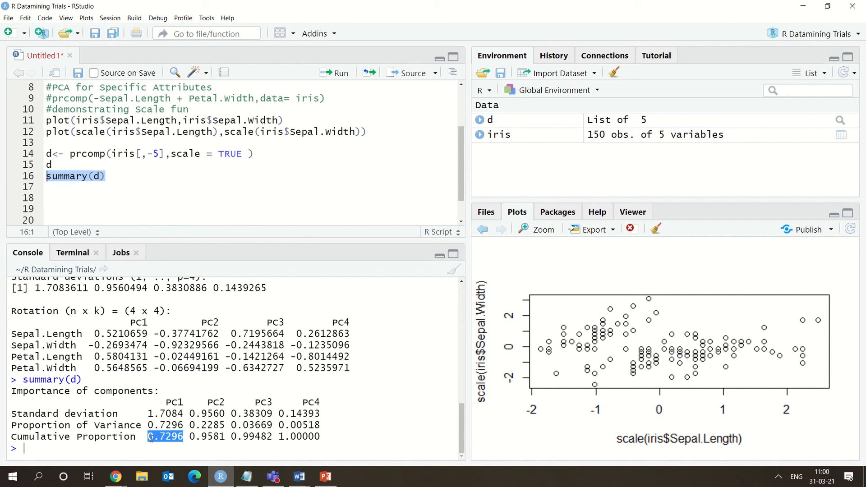
{"action": "left_click", "coordinate": [201, 434]}
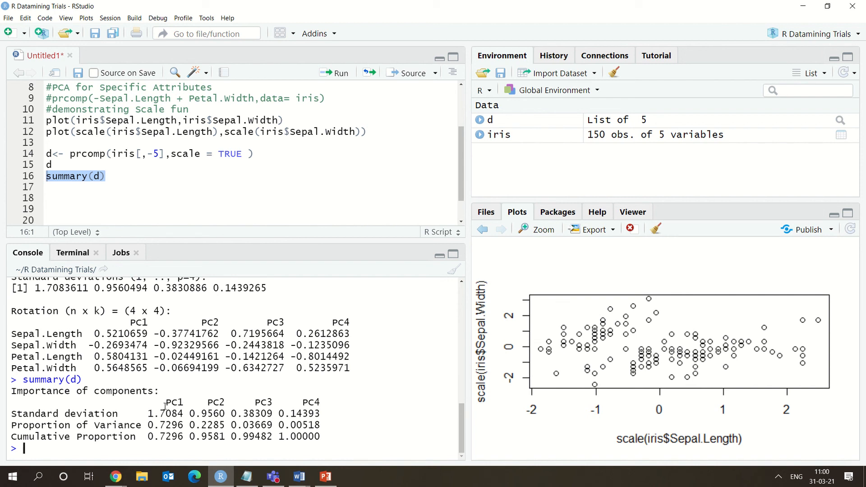
{"action": "left_click_drag", "start_coordinate": [162, 402], "coordinate": [220, 437]}
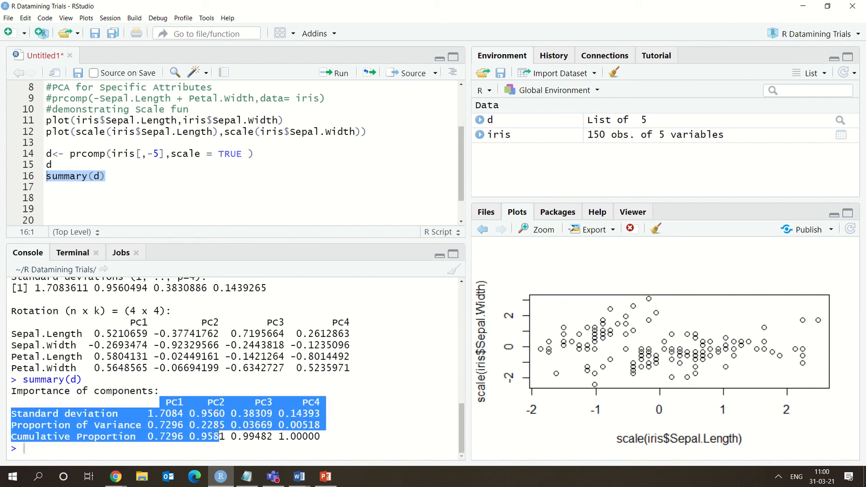
{"action": "left_click", "coordinate": [232, 435]}
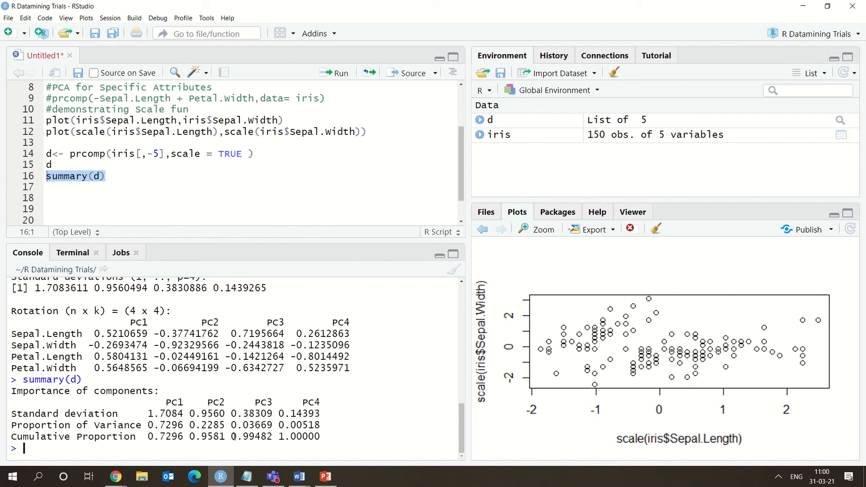
{"action": "mouse_move", "coordinate": [225, 436]}
{"action": "left_mouse_down"}
{"action": "mouse_move", "coordinate": [192, 436]}
{"action": "mouse_move", "coordinate": [223, 437]}
{"action": "left_mouse_up"}
{"action": "left_click", "coordinate": [192, 437]}
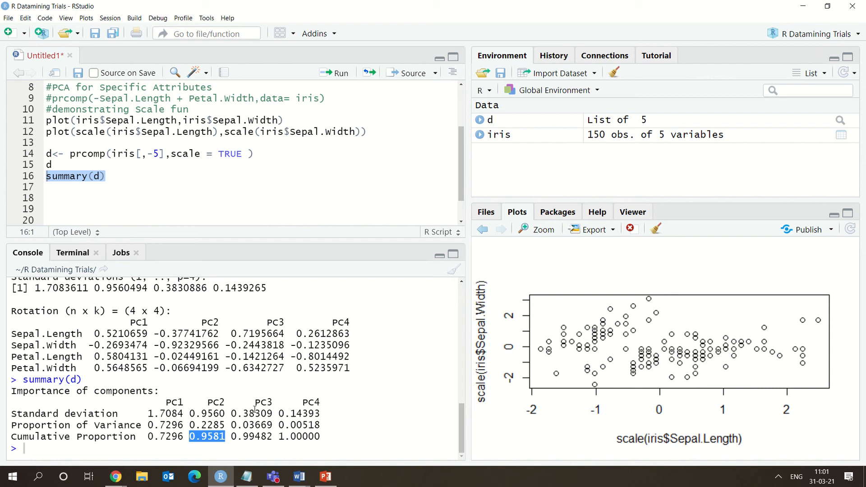
{"action": "left_click_drag", "start_coordinate": [272, 436], "coordinate": [234, 436]}
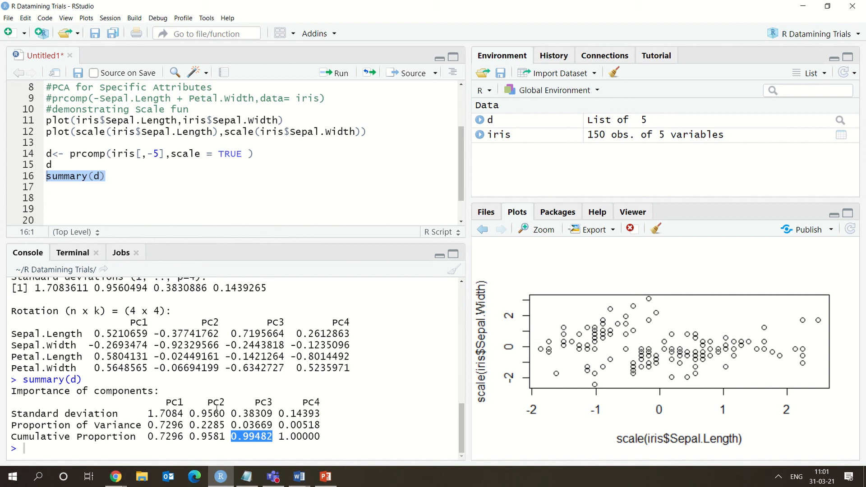
{"action": "left_click", "coordinate": [258, 436]}
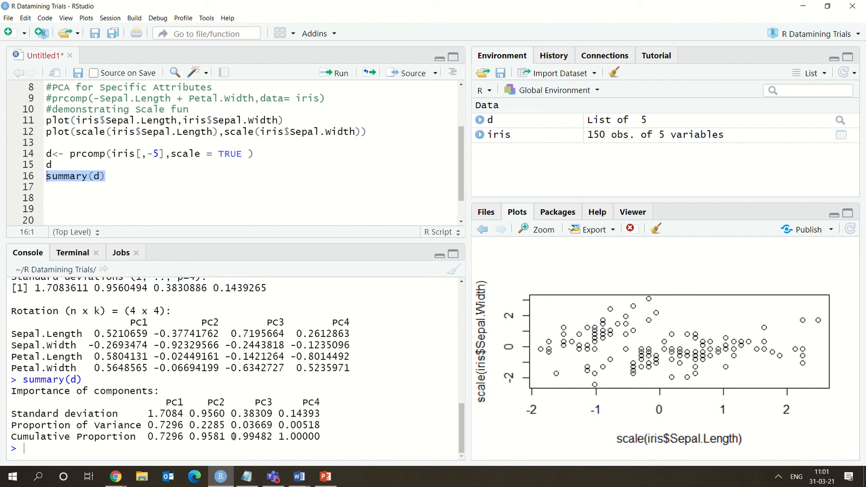
{"action": "left_click_drag", "start_coordinate": [234, 436], "coordinate": [272, 439]}
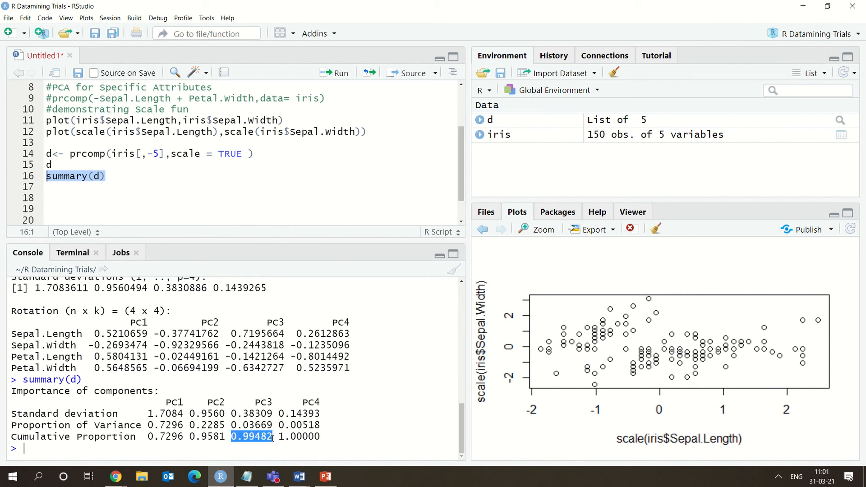
{"action": "left_click", "coordinate": [321, 409]}
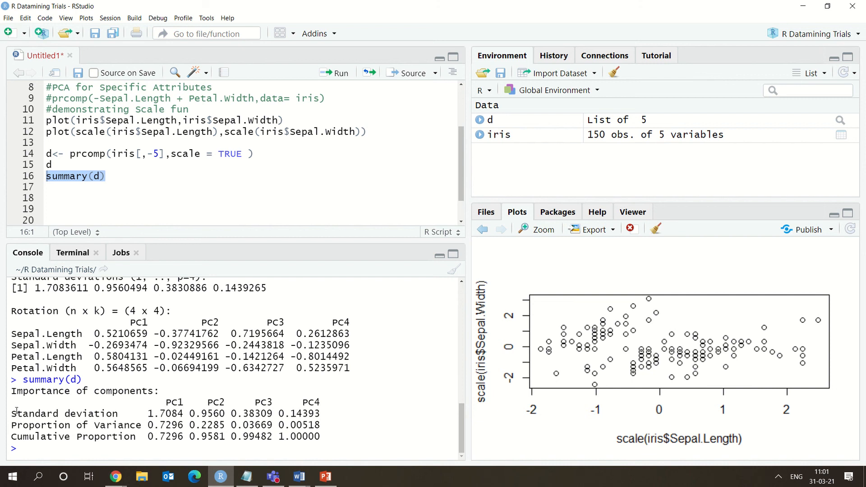
{"action": "left_click_drag", "start_coordinate": [14, 412], "coordinate": [322, 435]}
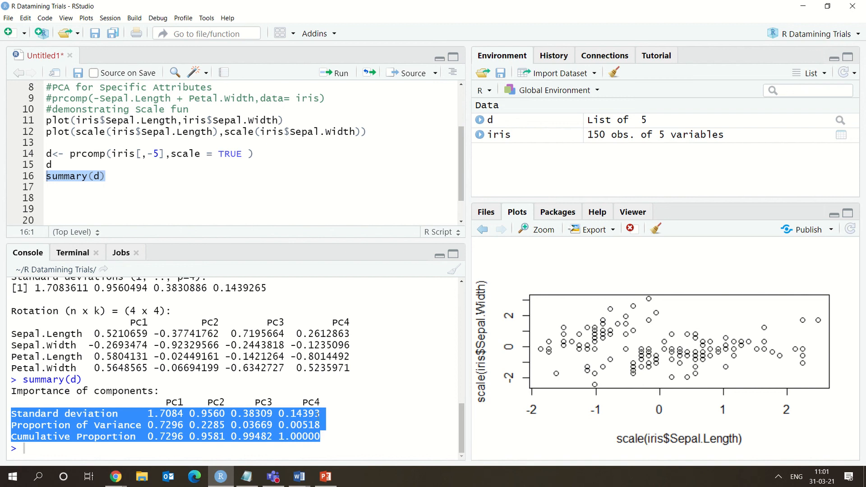
Step: Copy plot(d,type="l") from the Notepad notes into line 18 of the RStudio script
{"action": "left_click", "coordinate": [247, 476]}
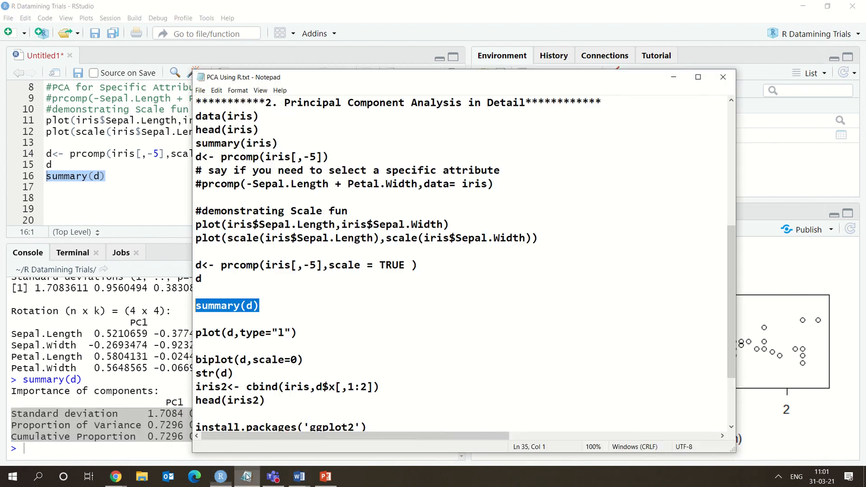
{"action": "left_click", "coordinate": [323, 332]}
{"action": "scroll", "coordinate": [323, 333], "scroll_direction": "down", "scroll_amount": 3}
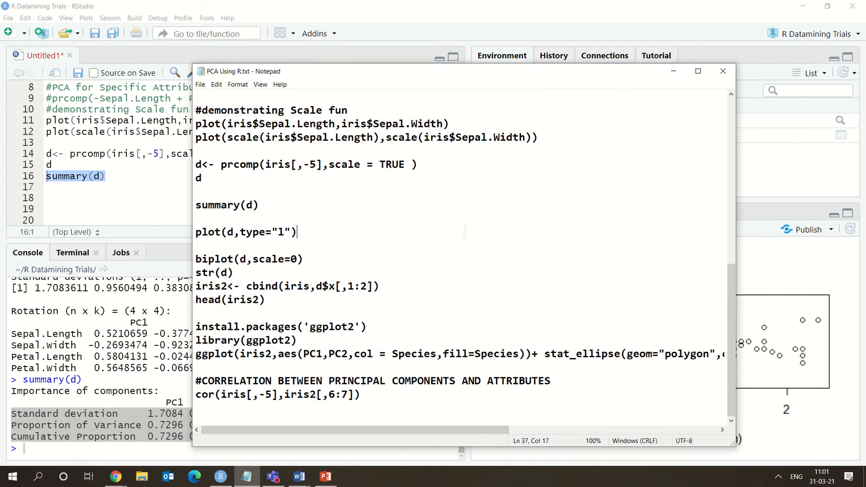
{"action": "left_click_drag", "start_coordinate": [303, 239], "coordinate": [197, 239]}
{"action": "key", "text": "ctrl+c"}
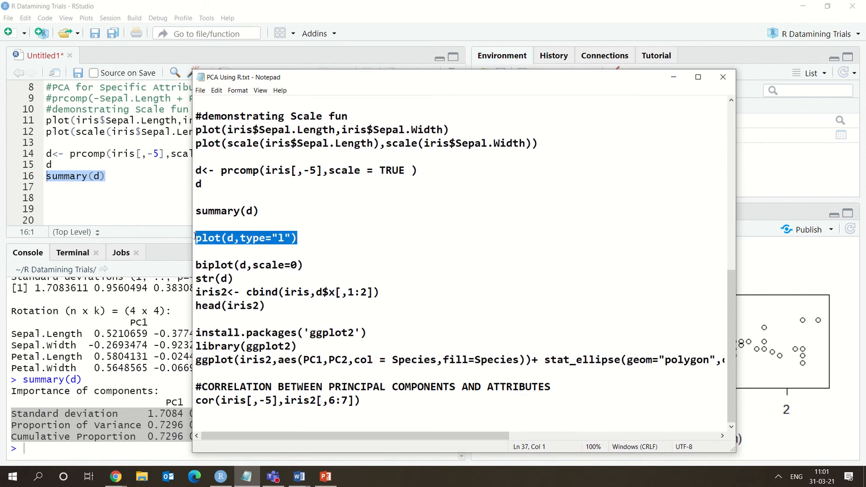
{"action": "left_click", "coordinate": [141, 192]}
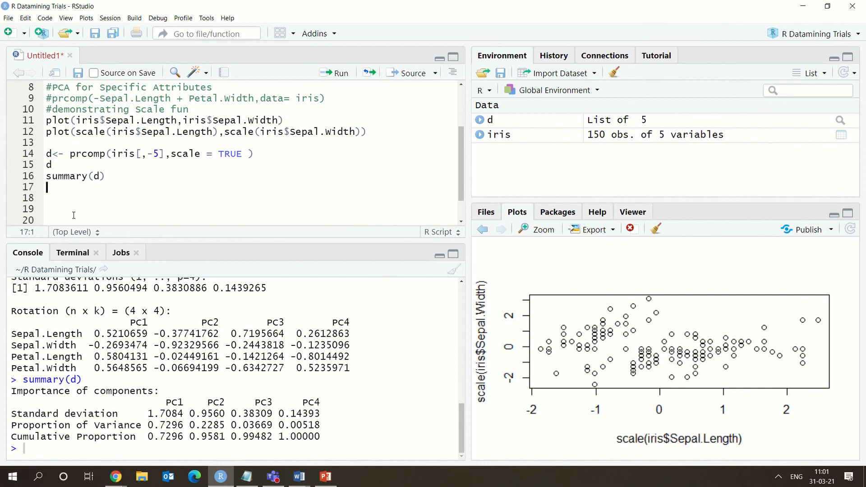
{"action": "key", "text": "Return"}
{"action": "key", "text": "ctrl+v"}
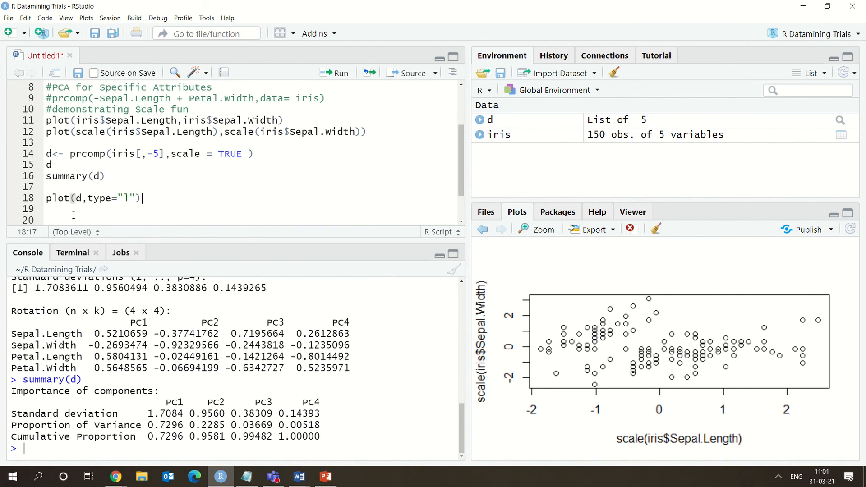
Step: Run plot(d,type="l") from line 18 to draw the component variances as a line plot, and place the cursor on line 19
{"action": "left_click_drag", "start_coordinate": [142, 199], "coordinate": [28, 200]}
{"action": "key", "text": "ctrl+Return"}
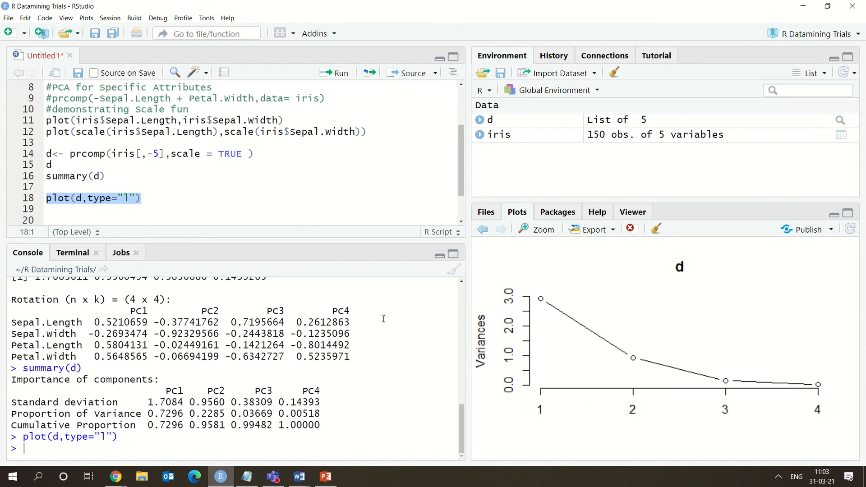
{"action": "left_click", "coordinate": [129, 202]}
{"action": "left_click", "coordinate": [167, 209]}
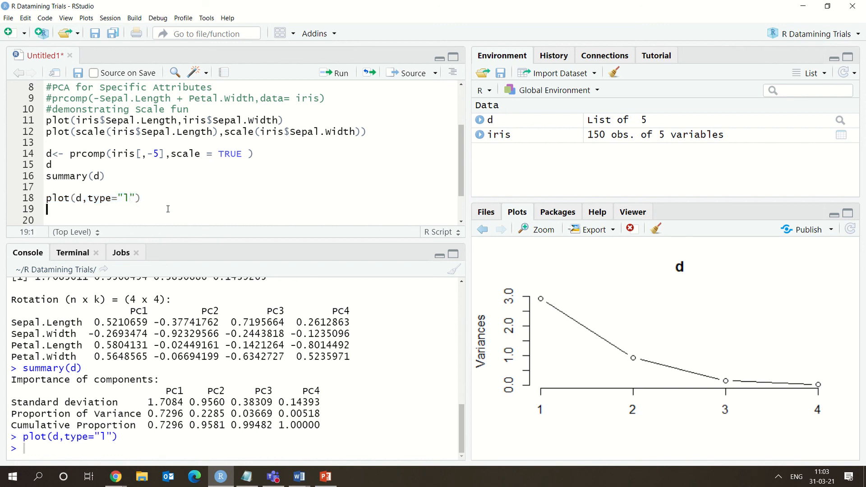
Step: Add six blank lines after line 19 at the end of the script, extending it to line 25
{"action": "key", "text": "Return"}
{"action": "key", "text": "Return"}
{"action": "key", "text": "Return"}
{"action": "key", "text": "Return"}
{"action": "key", "text": "Return"}
{"action": "key", "text": "Return"}
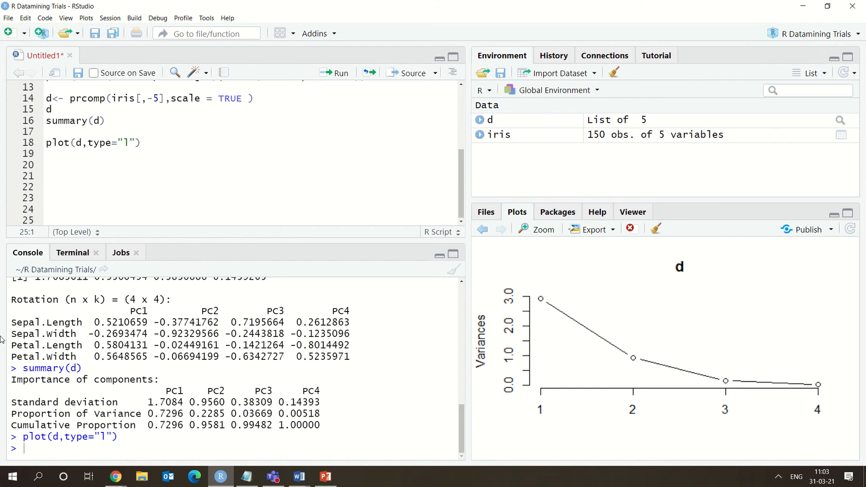
Step: Copy biplot(d,scale=0) from the Notepad notes into line 20 of the RStudio script and run it
{"action": "left_click", "coordinate": [53, 164]}
{"action": "left_click", "coordinate": [239, 479]}
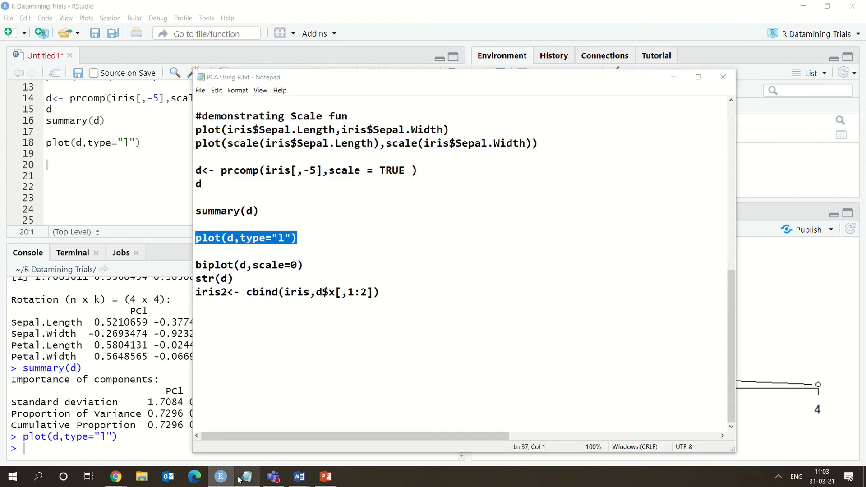
{"action": "left_click", "coordinate": [311, 263]}
{"action": "left_click_drag", "start_coordinate": [311, 263], "coordinate": [196, 263]}
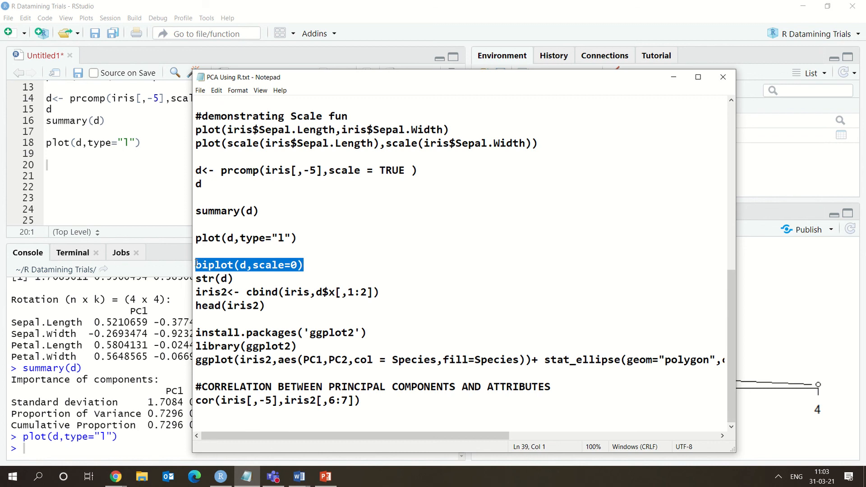
{"action": "left_click", "coordinate": [46, 166]}
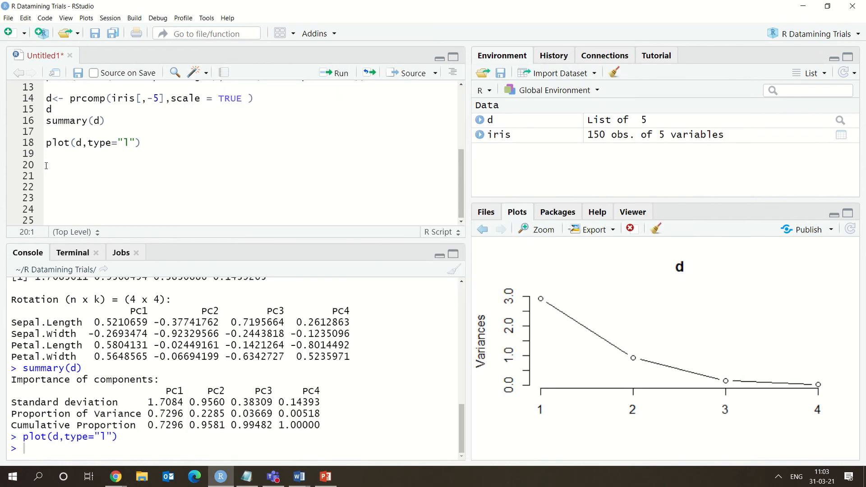
{"action": "type", "text": "biplot(d,scale=0)"}
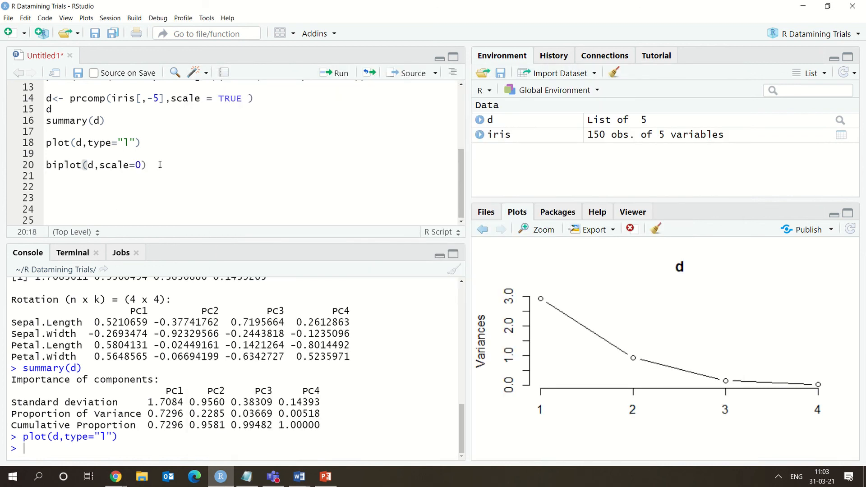
{"action": "key", "text": "ctrl+Return"}
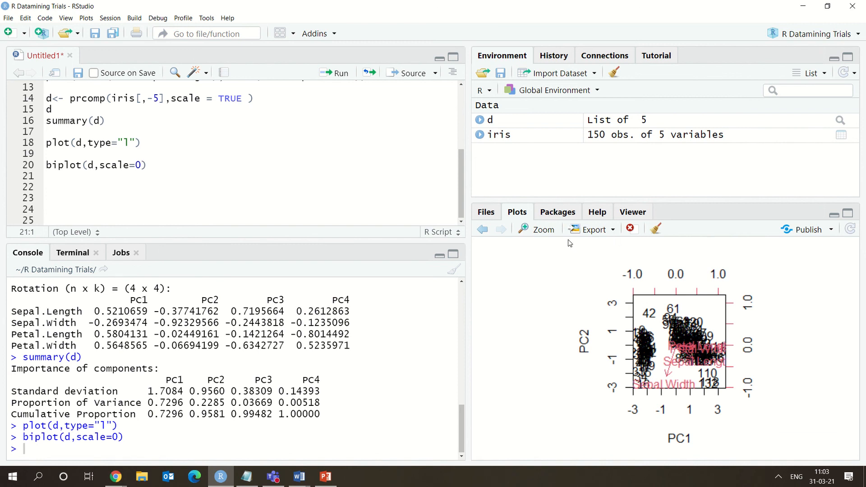
Step: View the biplot of PC1 and PC2 enlarged to full screen, and restore the zoom window to its smaller size
{"action": "left_click", "coordinate": [535, 229]}
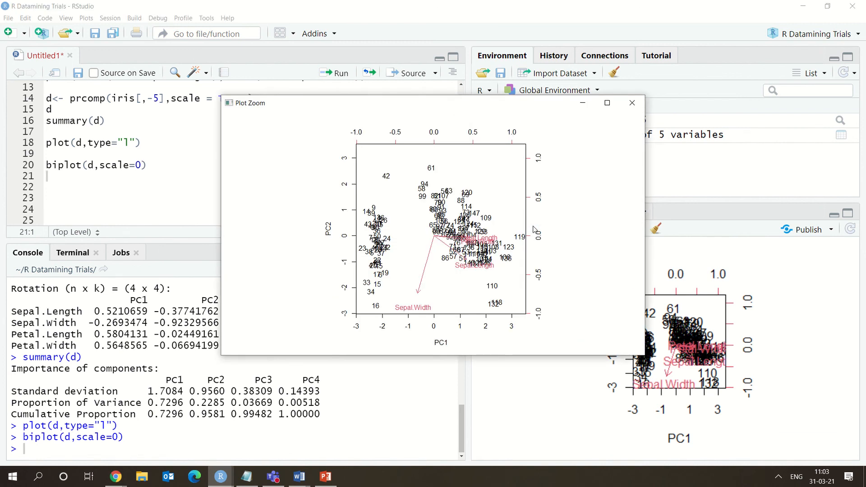
{"action": "left_click", "coordinate": [607, 103]}
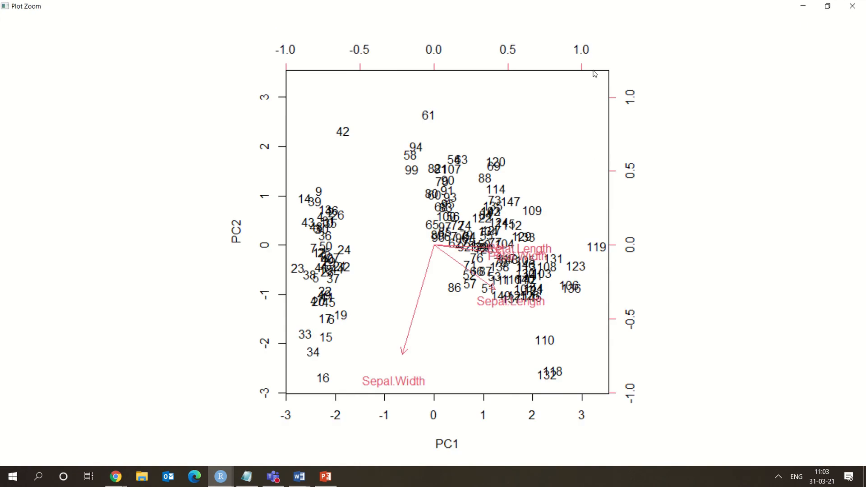
{"action": "left_click", "coordinate": [827, 6]}
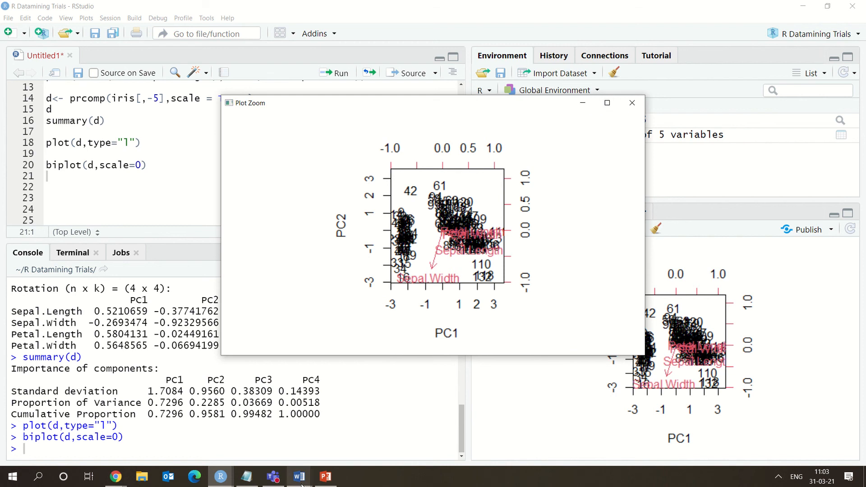
Step: Check the Notepad notes for the command after the biplot, enter str(d) on line 22 of the RStudio script and run it
{"action": "left_click", "coordinate": [246, 478]}
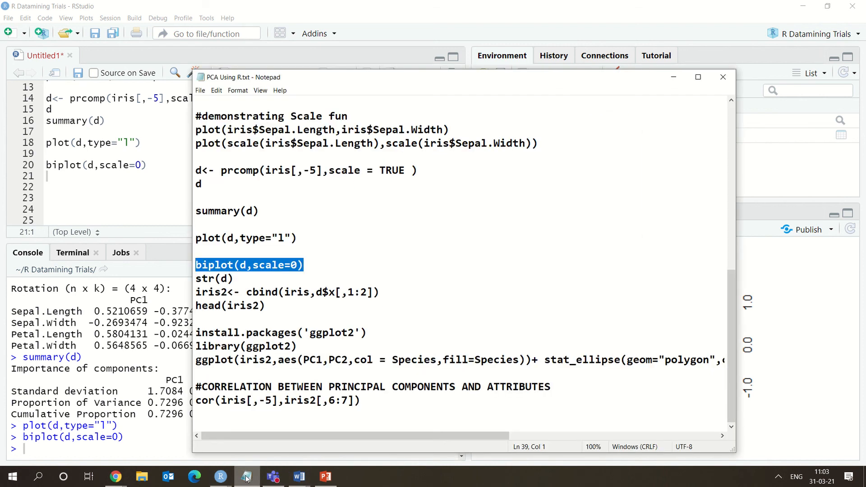
{"action": "left_click", "coordinate": [247, 478]}
{"action": "left_click", "coordinate": [198, 322]}
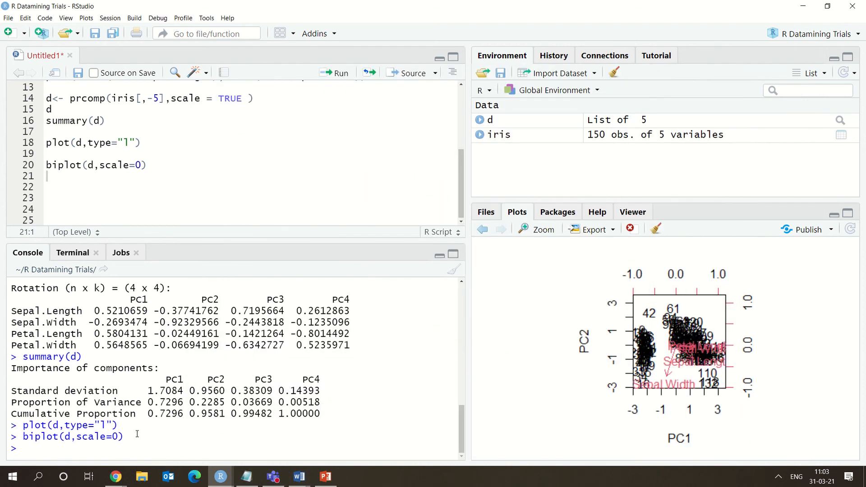
{"action": "left_click", "coordinate": [72, 187]}
{"action": "type", "text": "str(d"}
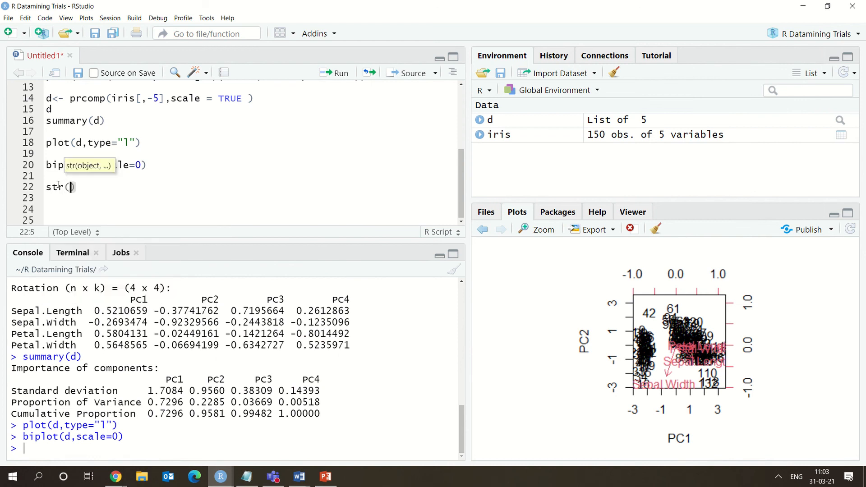
{"action": "type", "text": ")"}
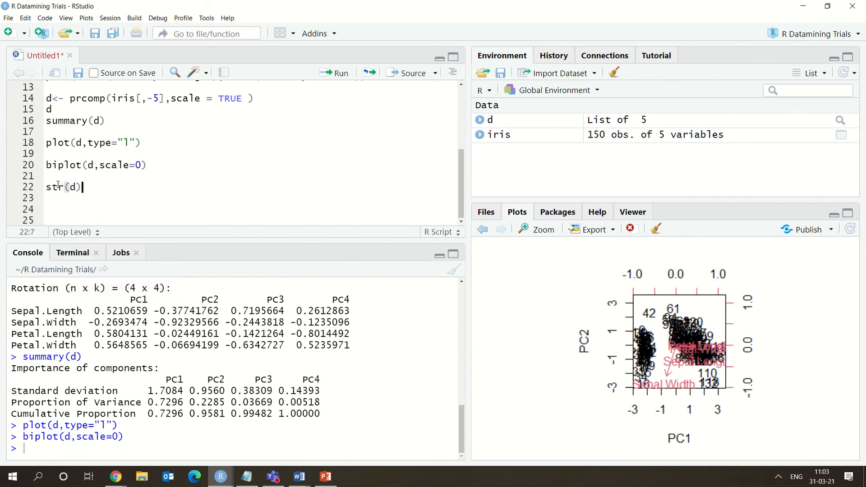
{"action": "key", "text": "ctrl+Return"}
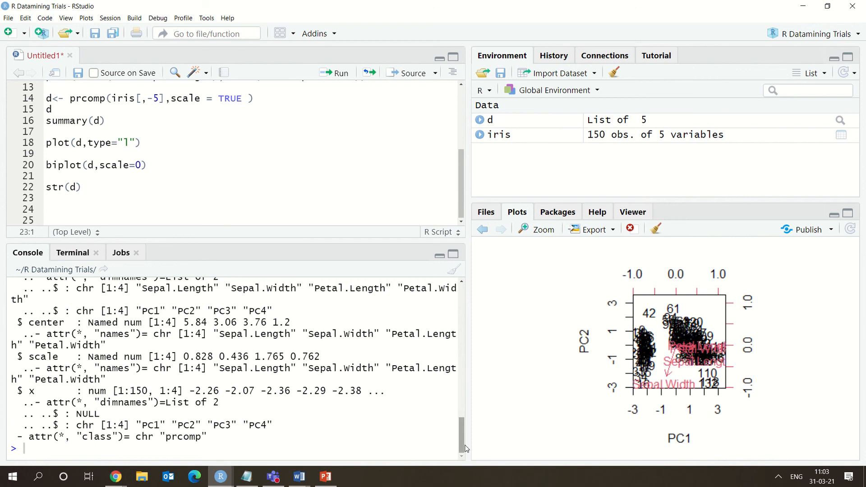
{"action": "scroll", "coordinate": [462, 433], "scroll_direction": "up", "scroll_amount": 3}
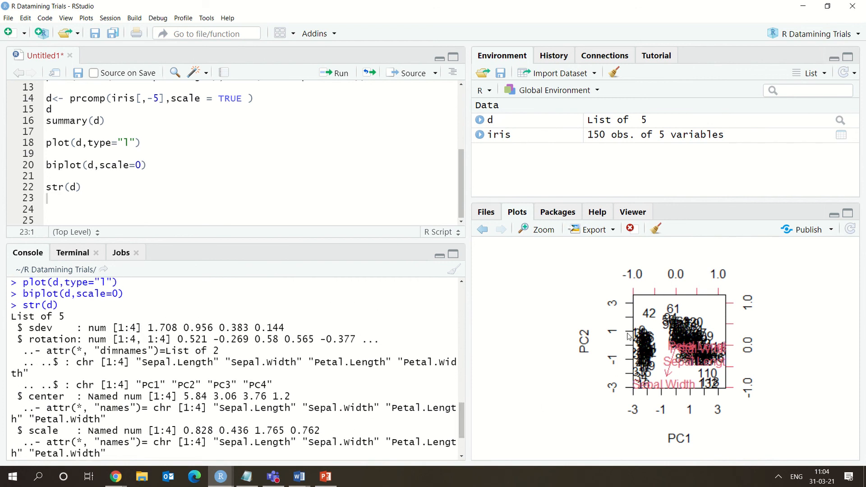
Step: Enlarge the biplot to full screen again to examine its points and attribute arrows, and close the plot zoom window
{"action": "left_click", "coordinate": [534, 229]}
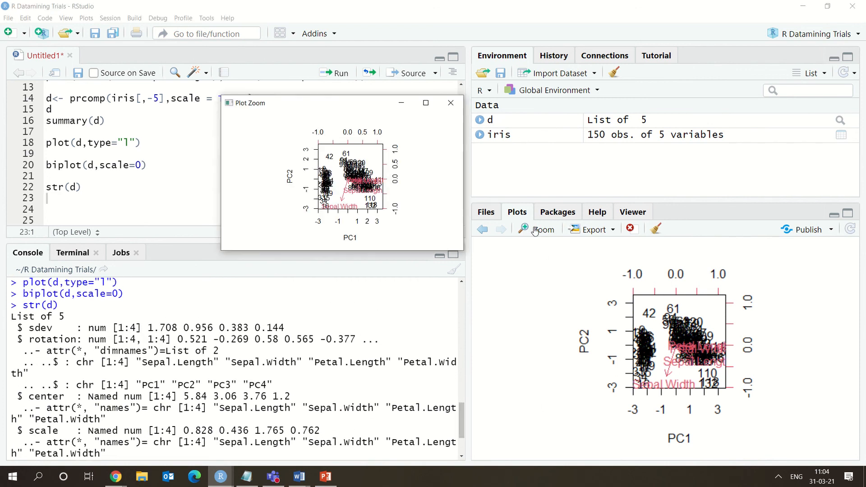
{"action": "left_click", "coordinate": [426, 103]}
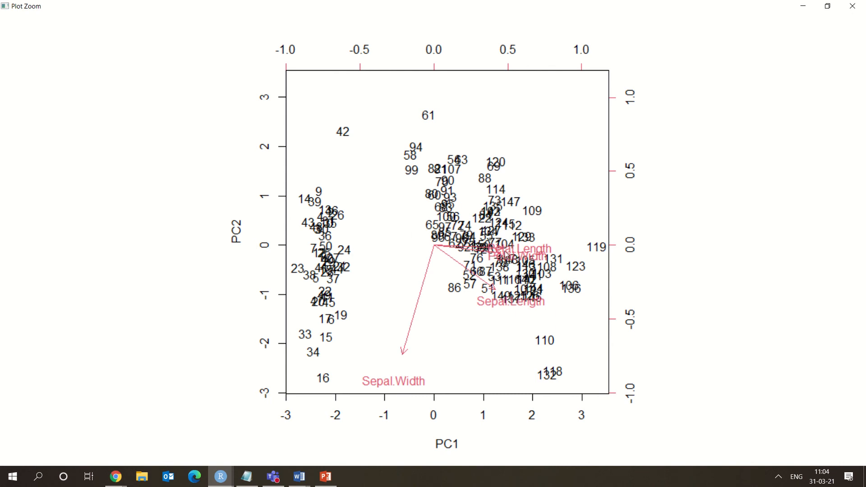
{"action": "left_click", "coordinate": [827, 8]}
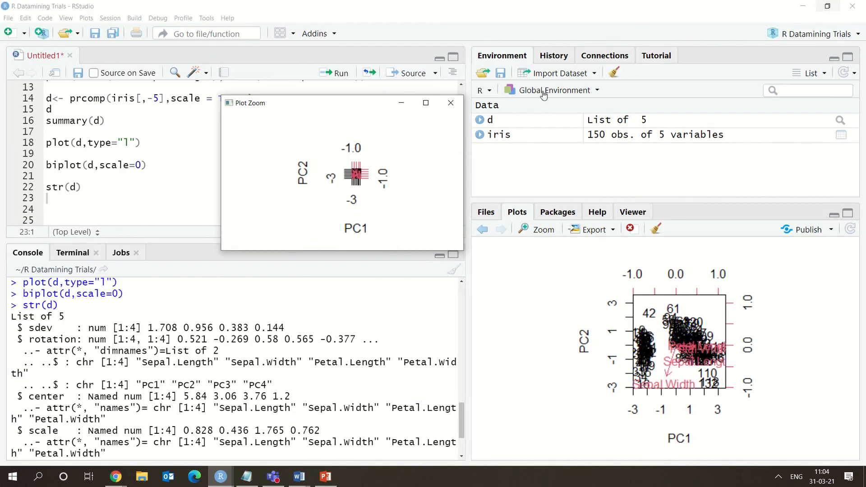
{"action": "left_click", "coordinate": [451, 103]}
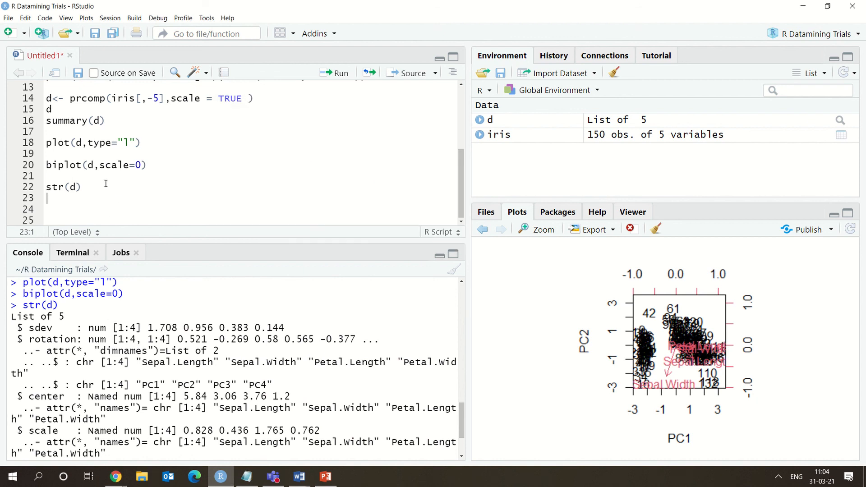
Step: Examine the structure output of str(d) in the console, from the sdev component through to x
{"action": "left_click_drag", "start_coordinate": [82, 186], "coordinate": [46, 187]}
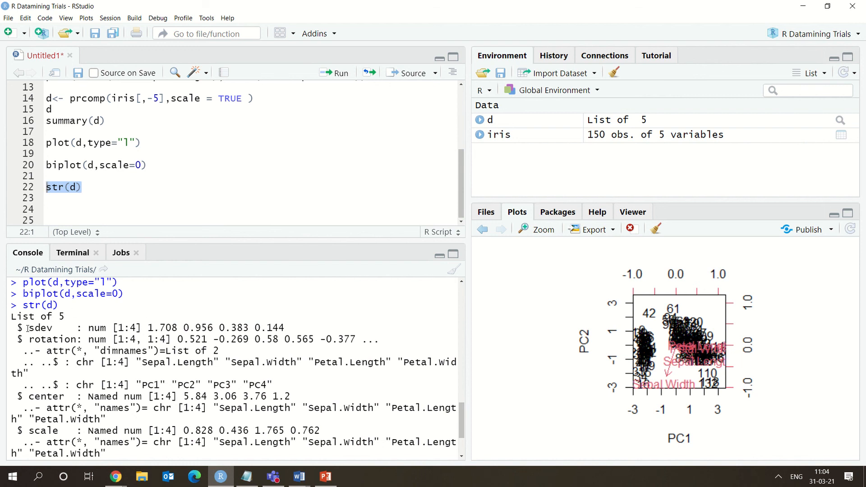
{"action": "left_click_drag", "start_coordinate": [28, 329], "coordinate": [288, 332]}
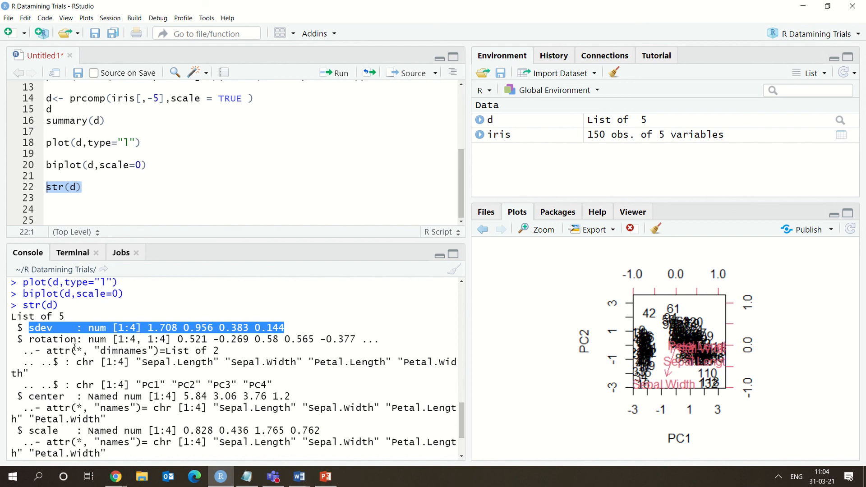
{"action": "left_click_drag", "start_coordinate": [462, 423], "coordinate": [464, 439]}
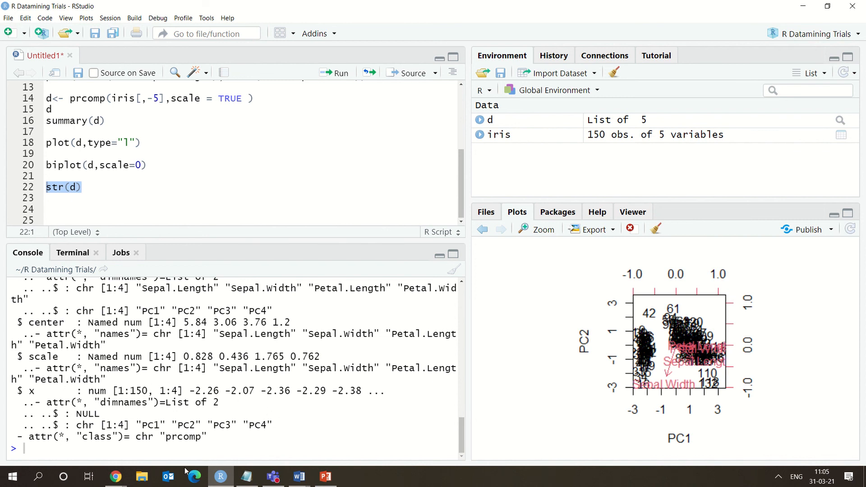
{"action": "left_click", "coordinate": [84, 188]}
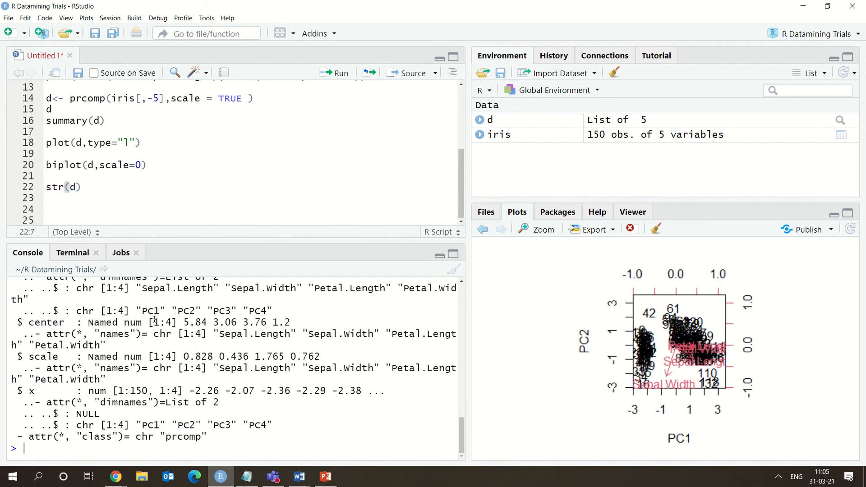
Step: Copy iris2<- cbind(iris,d$x[,1:2]) from the Notepad notes into line 24 of the RStudio script
{"action": "mouse_move", "coordinate": [246, 476]}
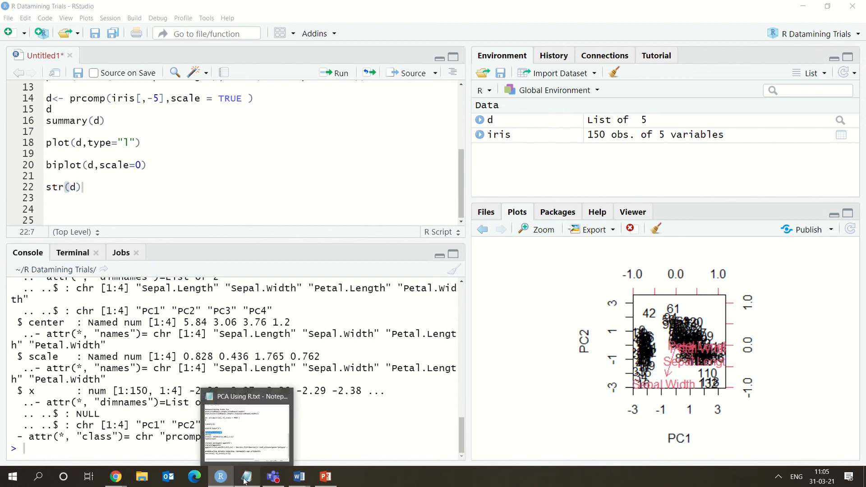
{"action": "left_click", "coordinate": [248, 424]}
{"action": "left_click", "coordinate": [255, 274]}
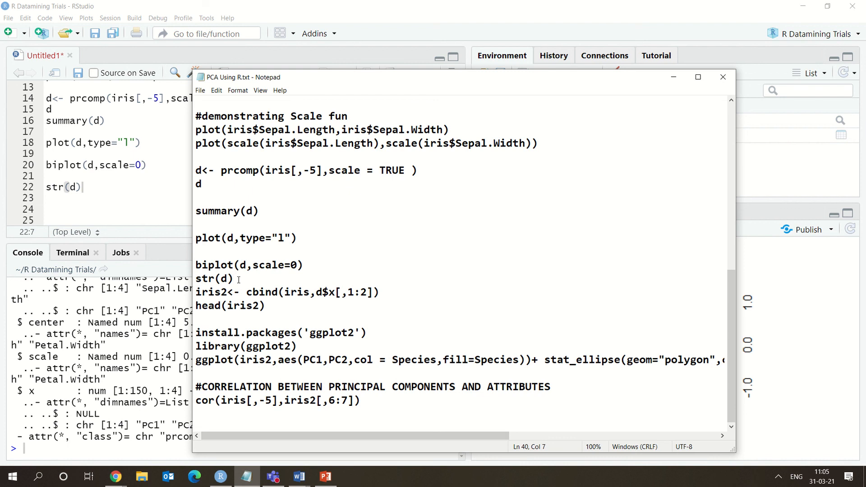
{"action": "left_click_drag", "start_coordinate": [384, 293], "coordinate": [197, 289]}
{"action": "key", "text": "ctrl+c"}
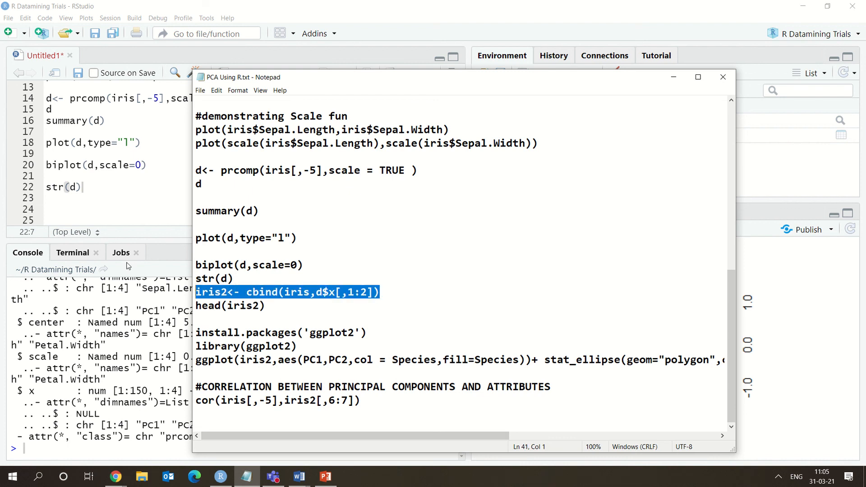
{"action": "left_click", "coordinate": [58, 208]}
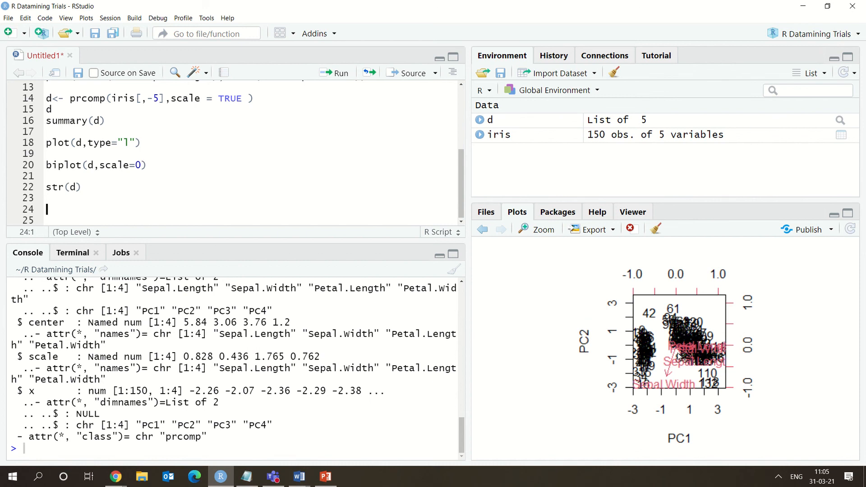
{"action": "key", "text": "ctrl+v"}
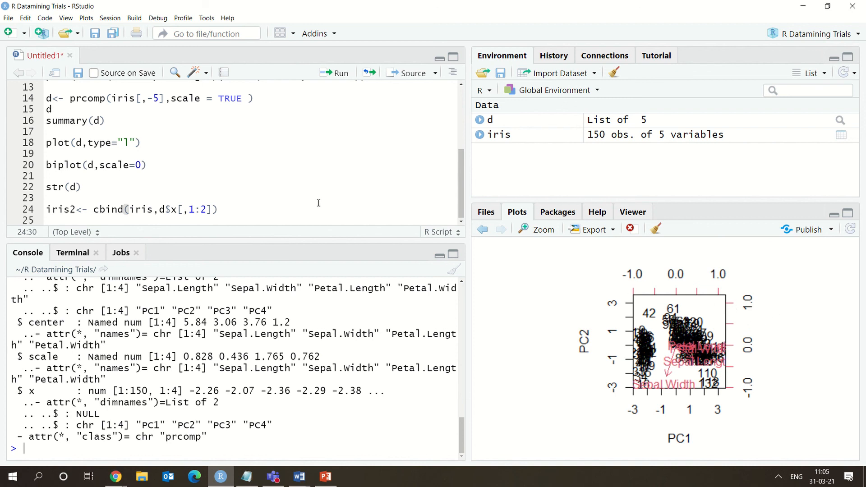
Step: Examine cbind and its iris and d arguments on line 24, along with the x component in the str(d) output
{"action": "left_click", "coordinate": [280, 203]}
{"action": "left_click_drag", "start_coordinate": [93, 210], "coordinate": [119, 210]}
{"action": "left_click", "coordinate": [118, 209]}
{"action": "double_click", "coordinate": [118, 209]}
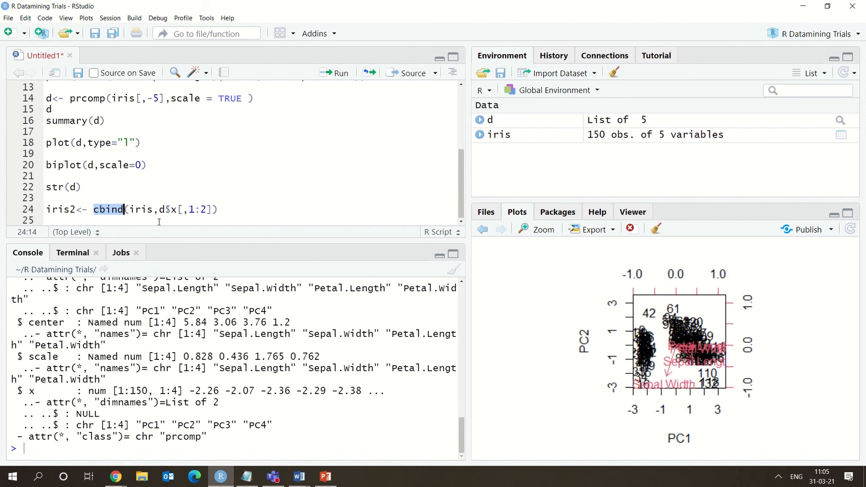
{"action": "key", "text": "Up"}
{"action": "left_click_drag", "start_coordinate": [132, 209], "coordinate": [150, 210]}
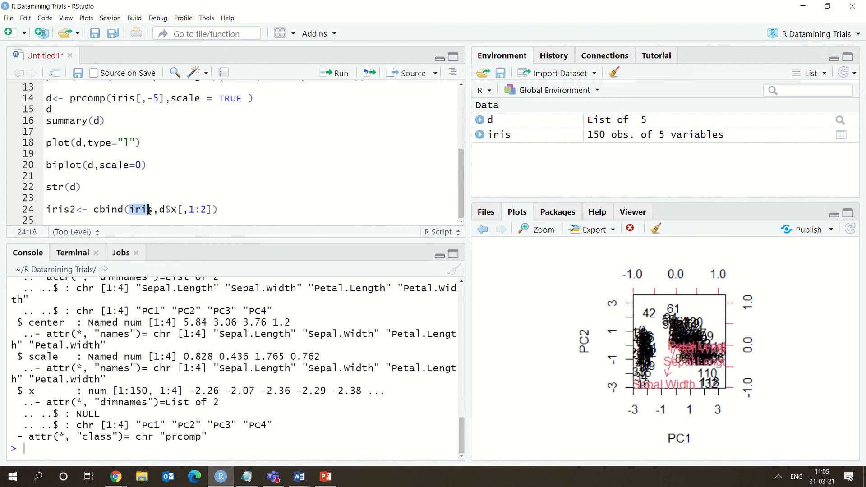
{"action": "left_click", "coordinate": [174, 222]}
{"action": "left_click", "coordinate": [161, 210]}
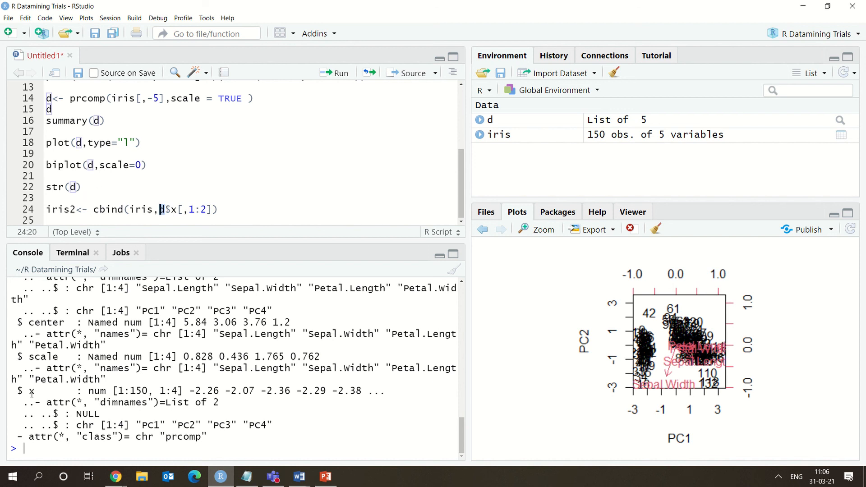
{"action": "left_click_drag", "start_coordinate": [34, 393], "coordinate": [280, 429]}
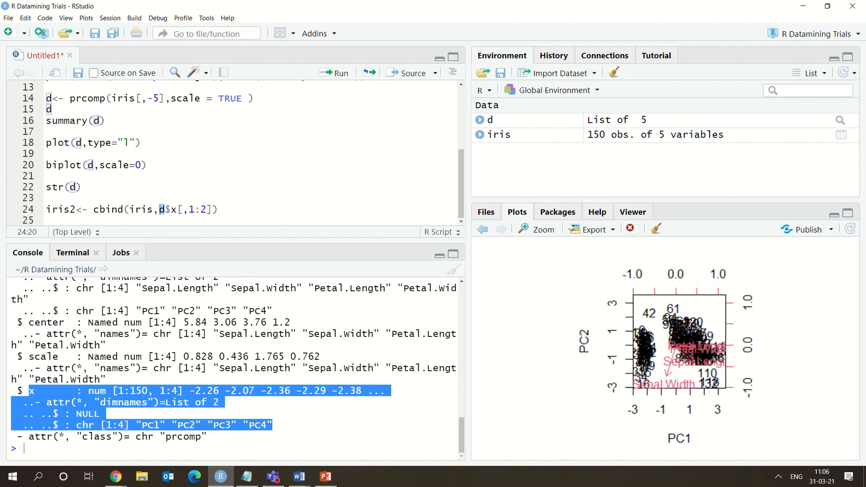
Step: Run line 24 to create iris2 by binding the first two principal component scores to the iris data
{"action": "left_click", "coordinate": [176, 214]}
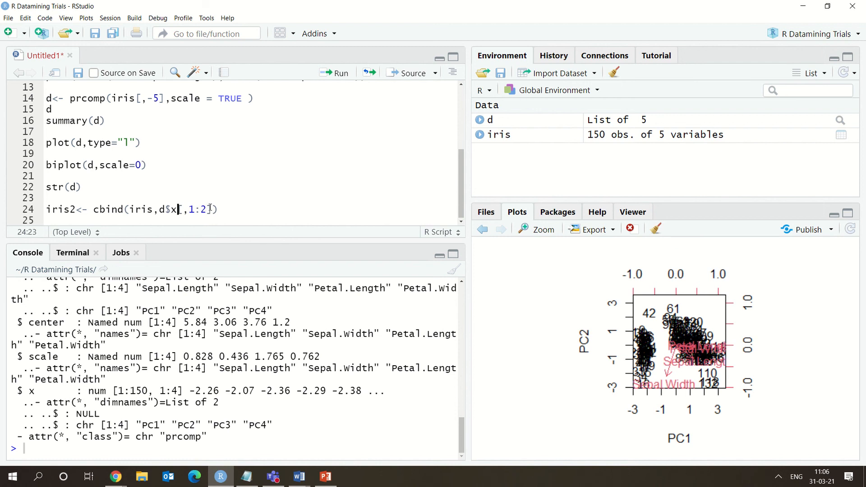
{"action": "left_click", "coordinate": [229, 213]}
{"action": "key", "text": "ctrl+Return"}
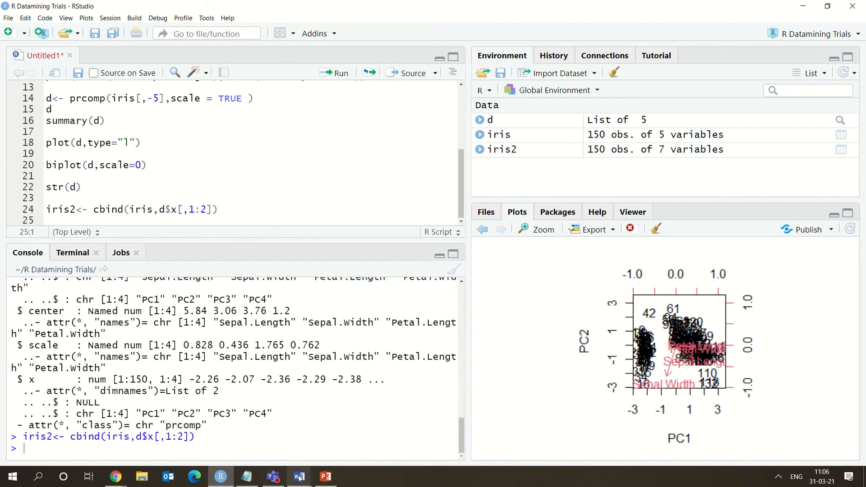
Step: Copy head(iris2) from the Notepad notes into line 25 of the RStudio script
{"action": "left_click", "coordinate": [246, 476]}
{"action": "left_click", "coordinate": [271, 310]}
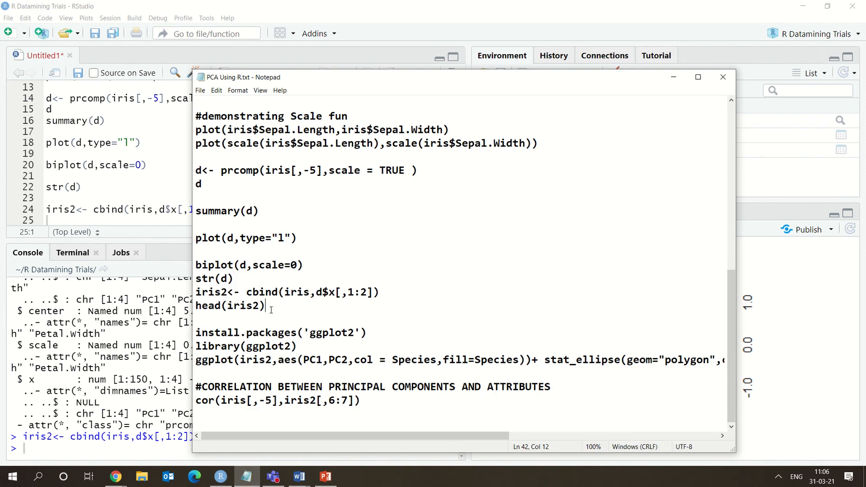
{"action": "left_click_drag", "start_coordinate": [271, 310], "coordinate": [191, 306]}
{"action": "key", "text": "ctrl+c"}
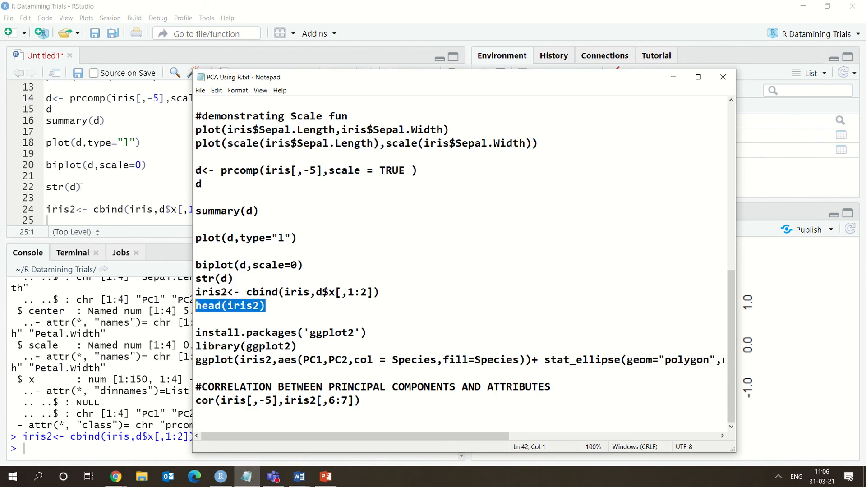
{"action": "left_click", "coordinate": [84, 217]}
{"action": "key", "text": "ctrl+v"}
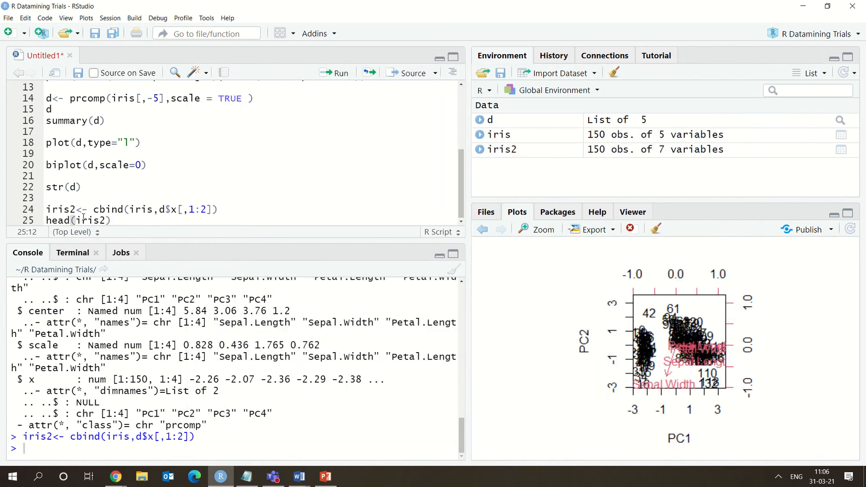
Step: Add seven blank lines below head(iris2) and run line 25 to print the first rows of iris2
{"action": "key", "text": "Return"}
{"action": "key", "text": "Return"}
{"action": "key", "text": "Return"}
{"action": "key", "text": "Return"}
{"action": "key", "text": "Return"}
{"action": "key", "text": "Return"}
{"action": "key", "text": "Return"}
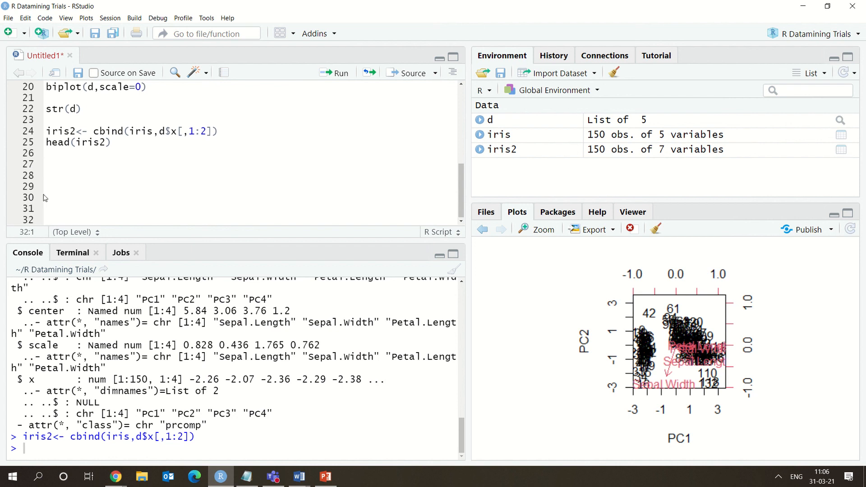
{"action": "left_click", "coordinate": [128, 147]}
{"action": "key", "text": "ctrl+Return"}
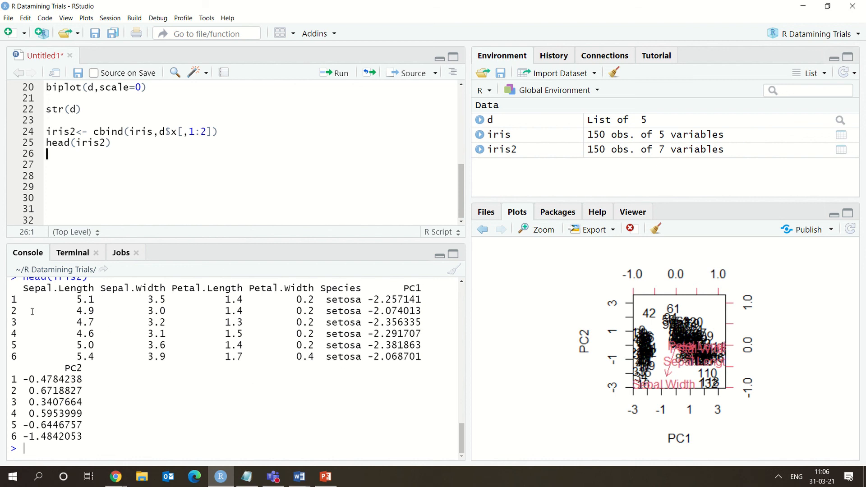
Step: Examine the head(iris2) column headers, the ,1:2 index on line 24 and the component names in the str(d) output
{"action": "left_click_drag", "start_coordinate": [28, 285], "coordinate": [302, 374]}
{"action": "scroll", "coordinate": [303, 375], "scroll_direction": "down", "scroll_amount": 10}
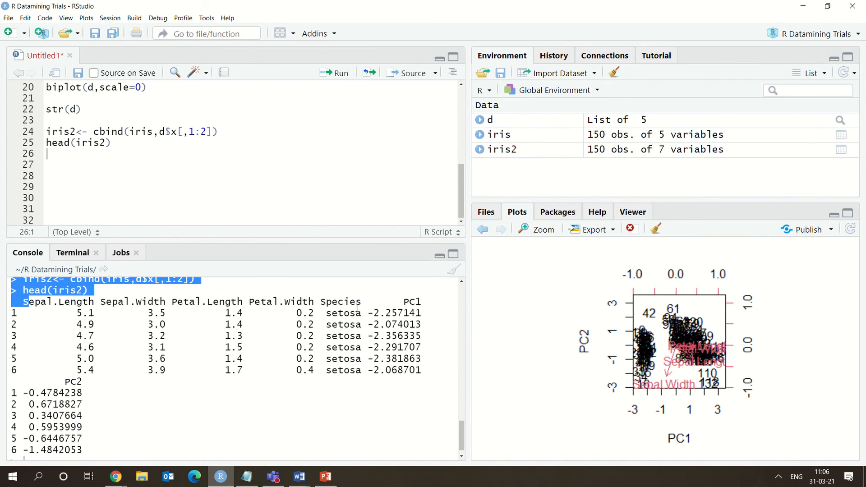
{"action": "left_click_drag", "start_coordinate": [357, 311], "coordinate": [19, 302]}
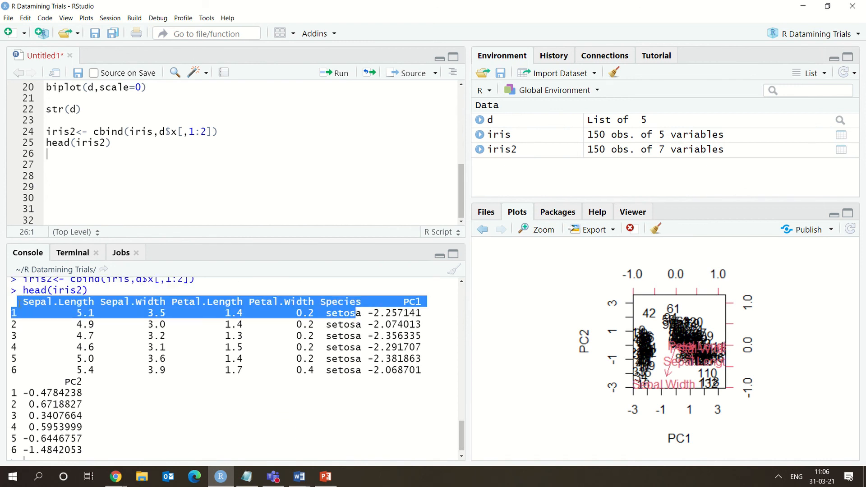
{"action": "left_click", "coordinate": [227, 342]}
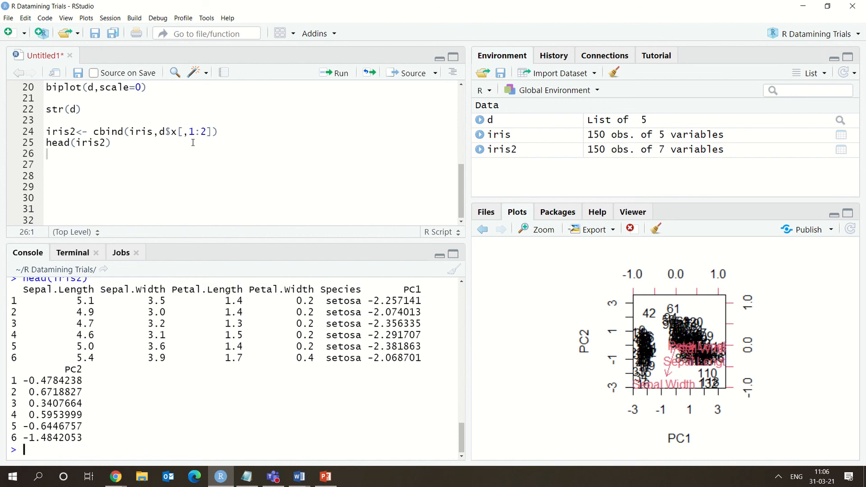
{"action": "left_click_drag", "start_coordinate": [182, 131], "coordinate": [208, 131]}
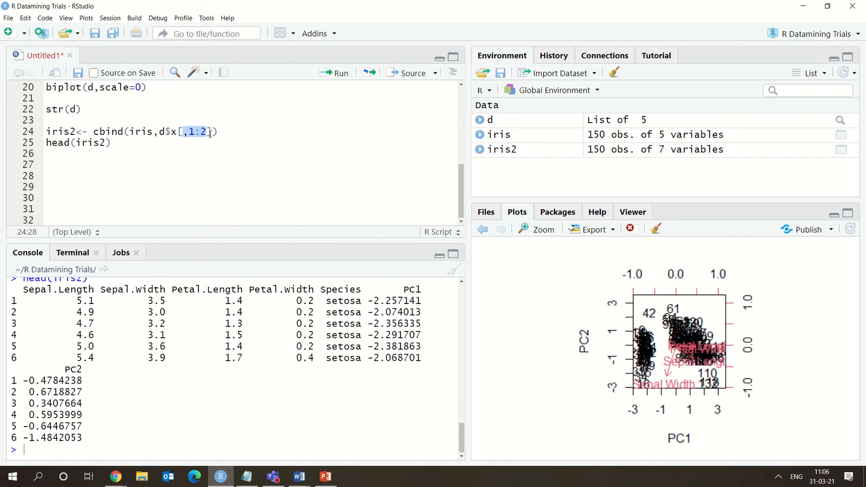
{"action": "scroll", "coordinate": [462, 283], "scroll_direction": "up", "scroll_amount": 2}
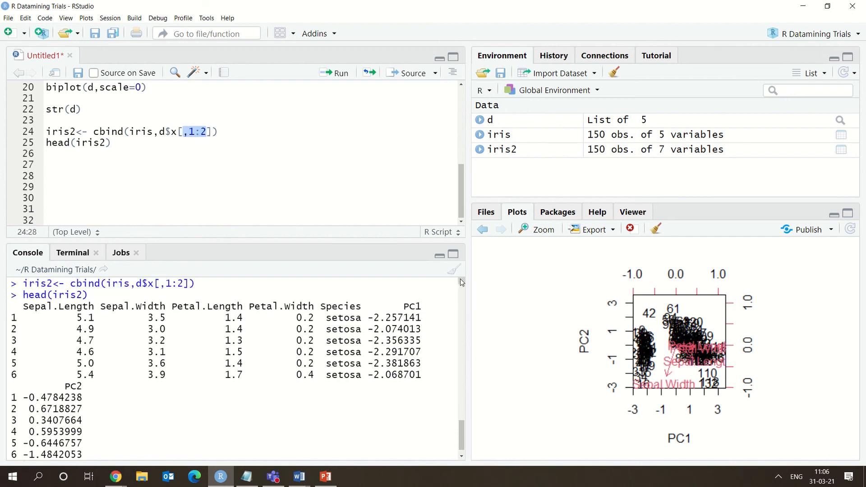
{"action": "scroll", "coordinate": [461, 283], "scroll_direction": "up", "scroll_amount": 1}
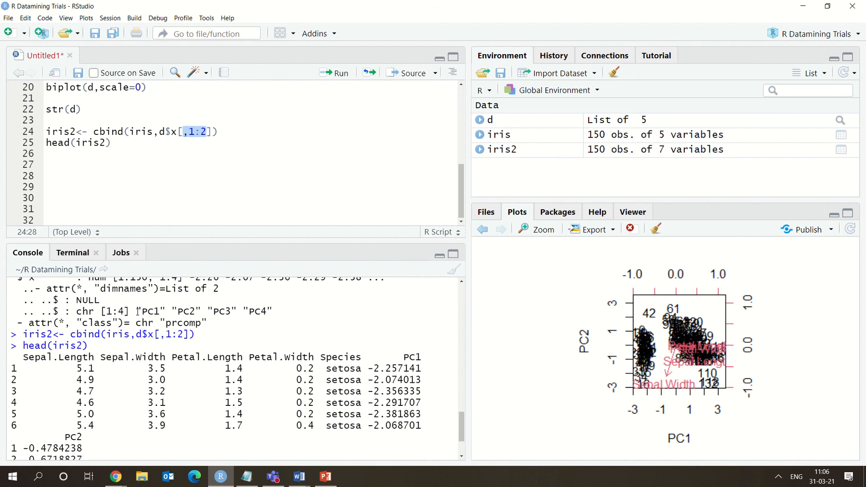
{"action": "left_click_drag", "start_coordinate": [136, 311], "coordinate": [273, 314]}
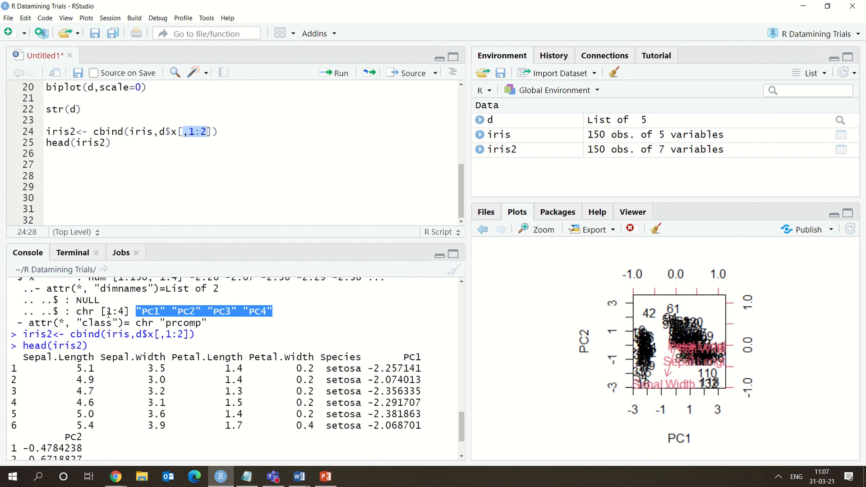
{"action": "left_click_drag", "start_coordinate": [102, 311], "coordinate": [131, 311]}
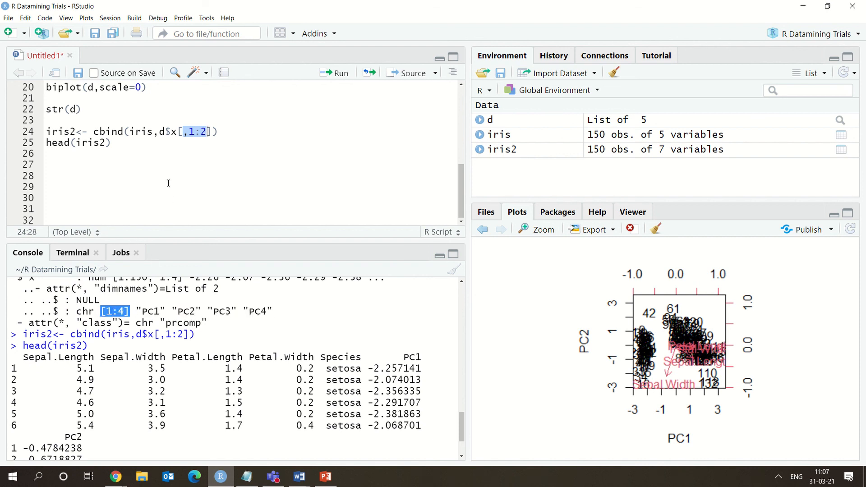
{"action": "left_click", "coordinate": [197, 141]}
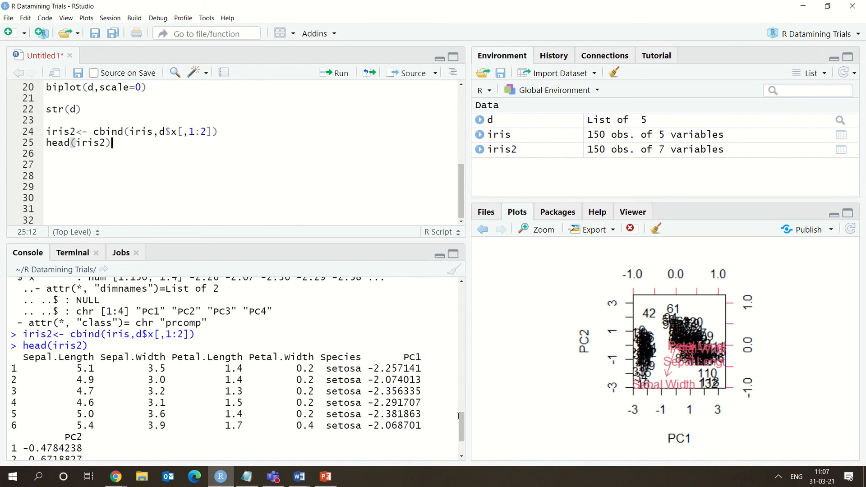
Step: Examine the original iris values and the PC1 and PC2 scores in the head(iris2) output
{"action": "left_click_drag", "start_coordinate": [460, 418], "coordinate": [464, 431]}
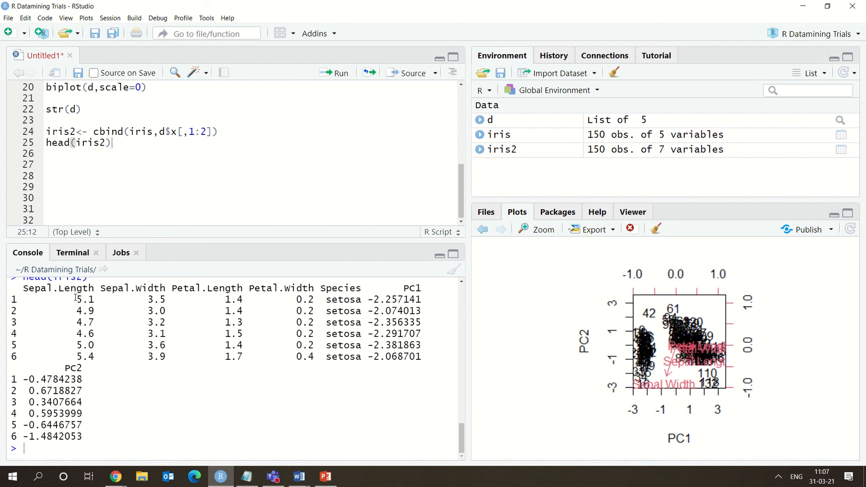
{"action": "left_click_drag", "start_coordinate": [79, 299], "coordinate": [259, 346]}
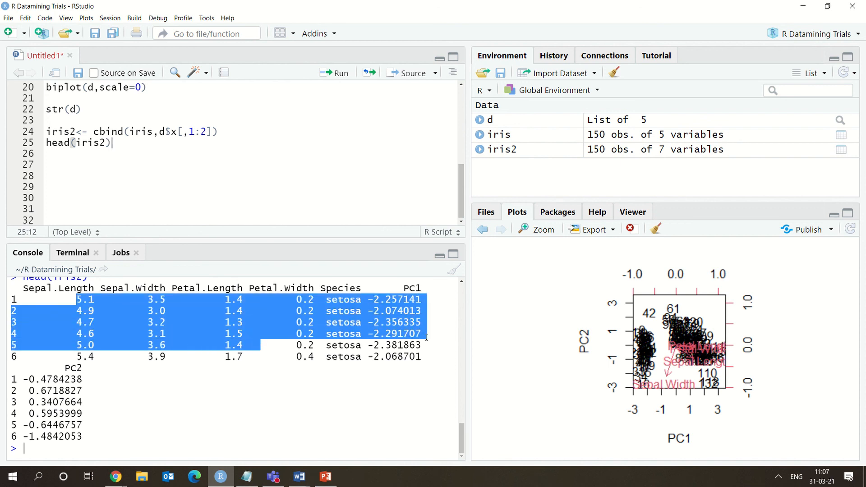
{"action": "left_click", "coordinate": [426, 337]}
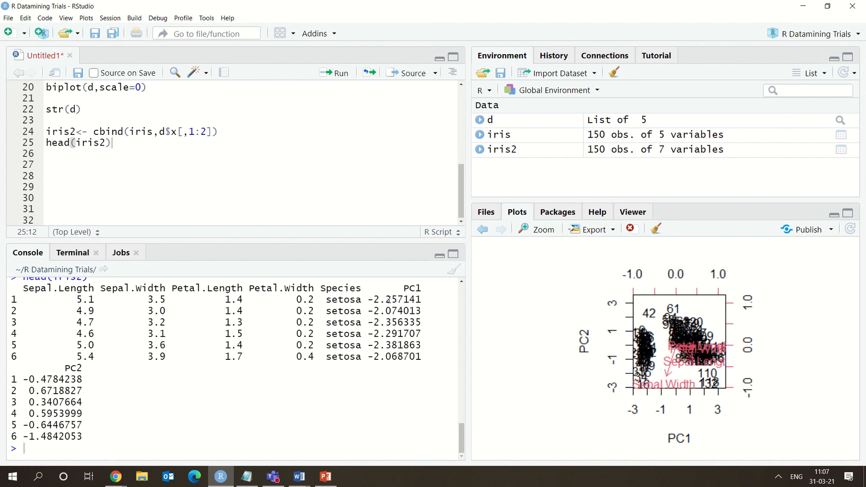
{"action": "left_click_drag", "start_coordinate": [388, 300], "coordinate": [398, 346]}
{"action": "left_click", "coordinate": [231, 417]}
{"action": "left_click_drag", "start_coordinate": [368, 299], "coordinate": [399, 360]}
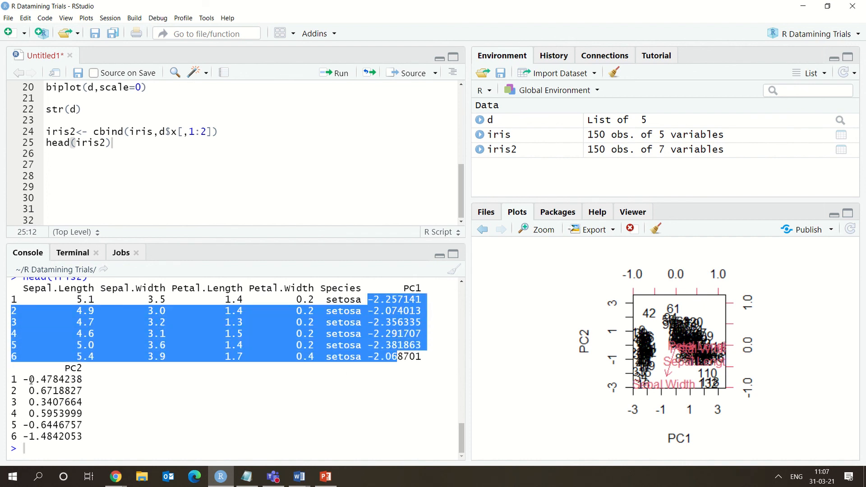
{"action": "left_click_drag", "start_coordinate": [28, 379], "coordinate": [79, 437]}
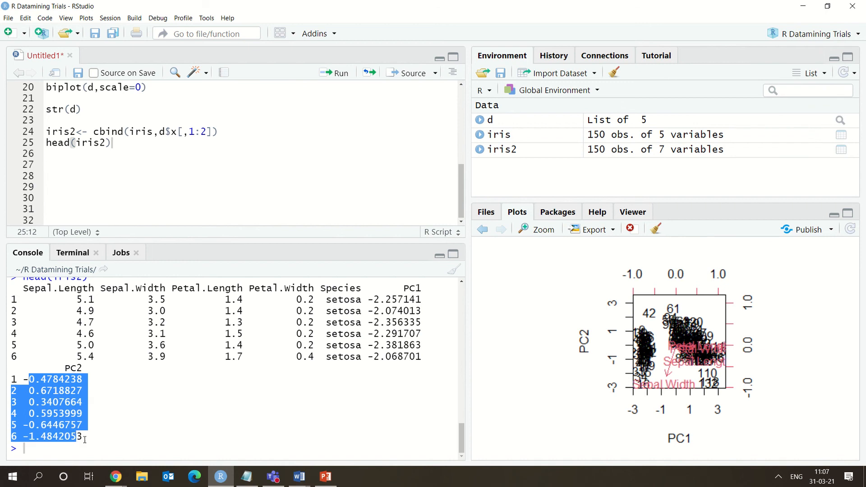
{"action": "left_click", "coordinate": [88, 442]}
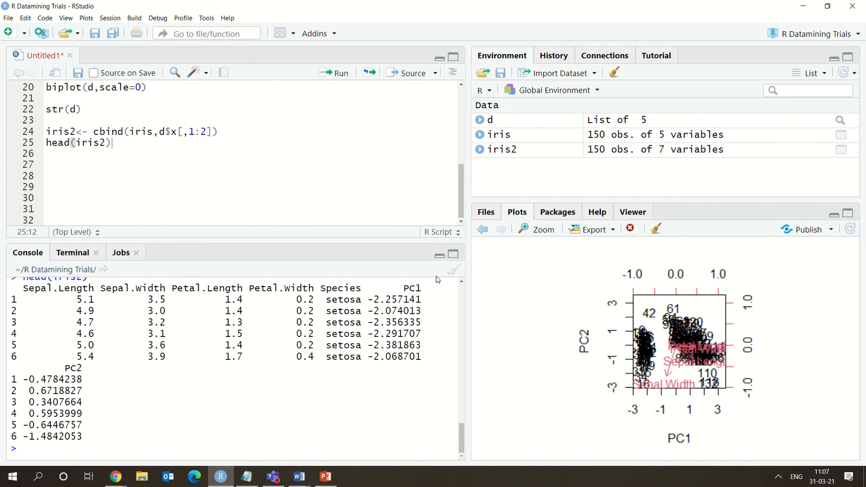
Step: Copy install.packages('ggplot2') from the Notepad notes into line 26 and run it, agreeing to restart R before the install
{"action": "left_click", "coordinate": [132, 145]}
{"action": "key", "text": "Return"}
{"action": "left_click", "coordinate": [244, 478]}
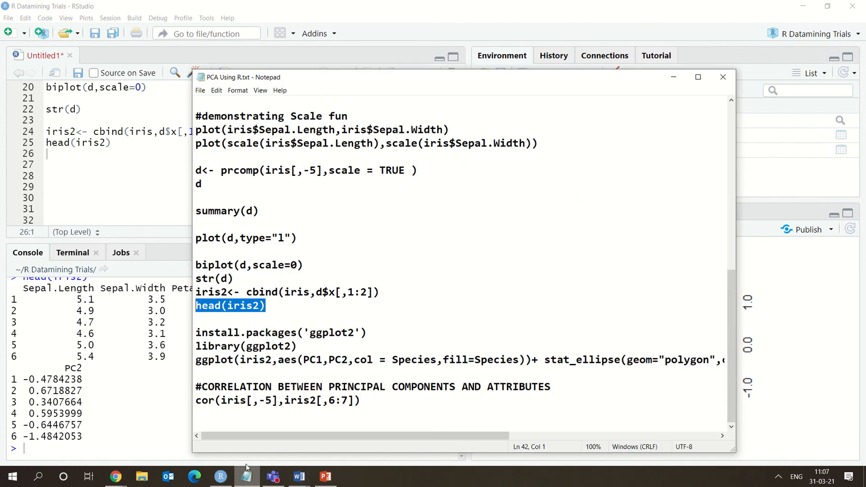
{"action": "left_click", "coordinate": [266, 332]}
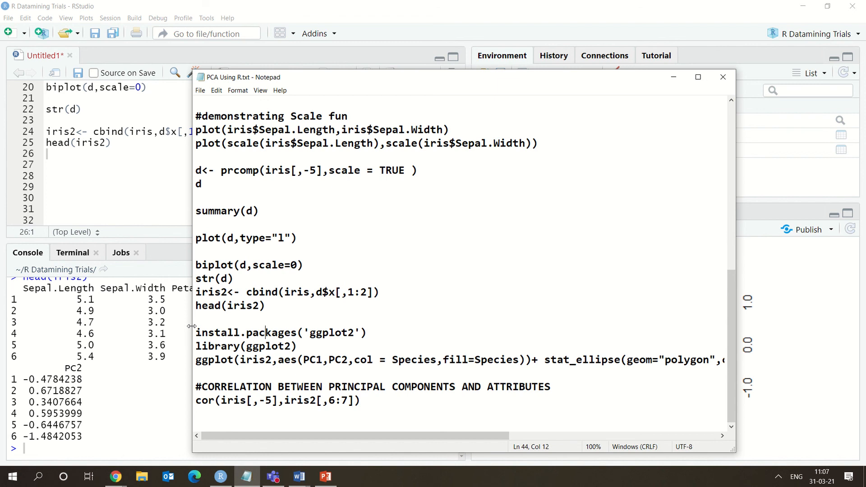
{"action": "left_click_drag", "start_coordinate": [195, 333], "coordinate": [373, 332]}
{"action": "key", "text": "ctrl+c"}
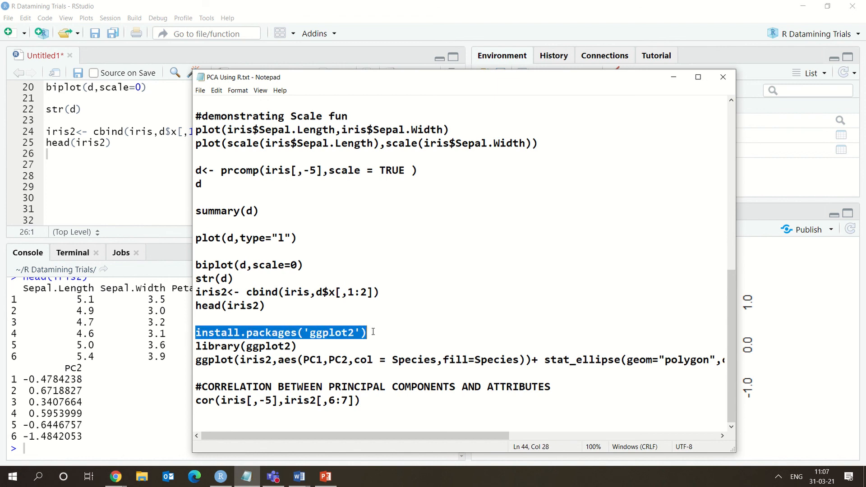
{"action": "left_click", "coordinate": [49, 159]}
{"action": "key", "text": "ctrl+v"}
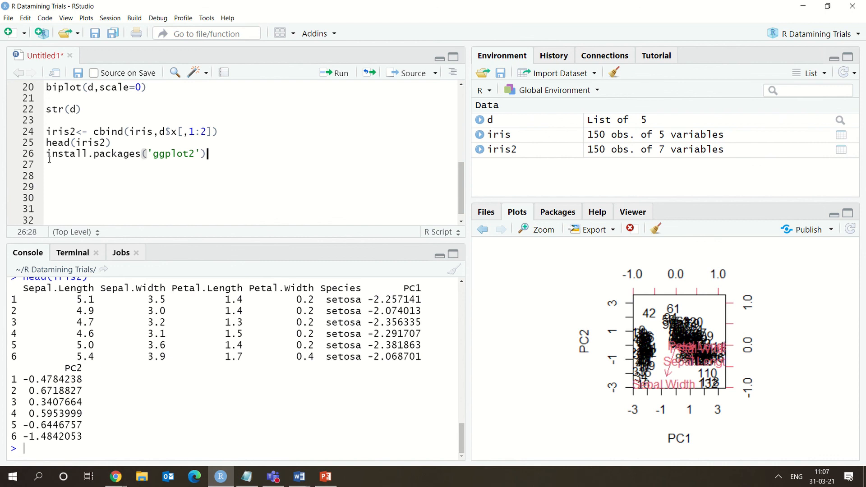
{"action": "key", "text": "ctrl+Return"}
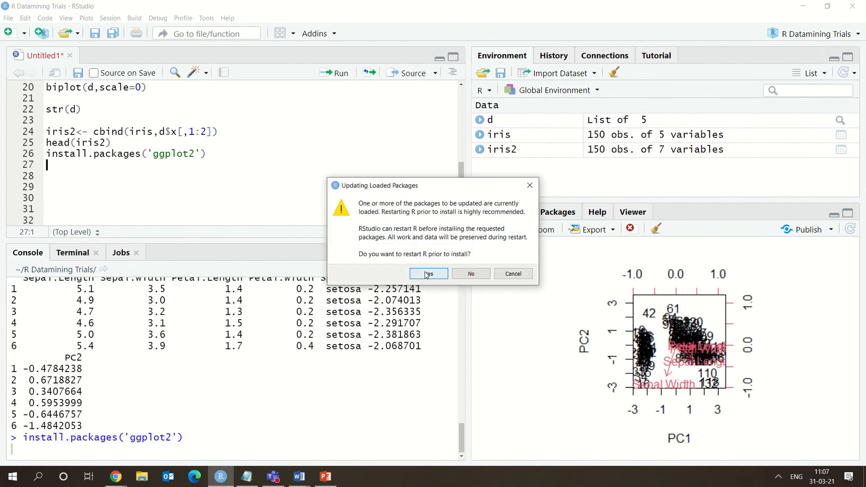
{"action": "left_click", "coordinate": [422, 274]}
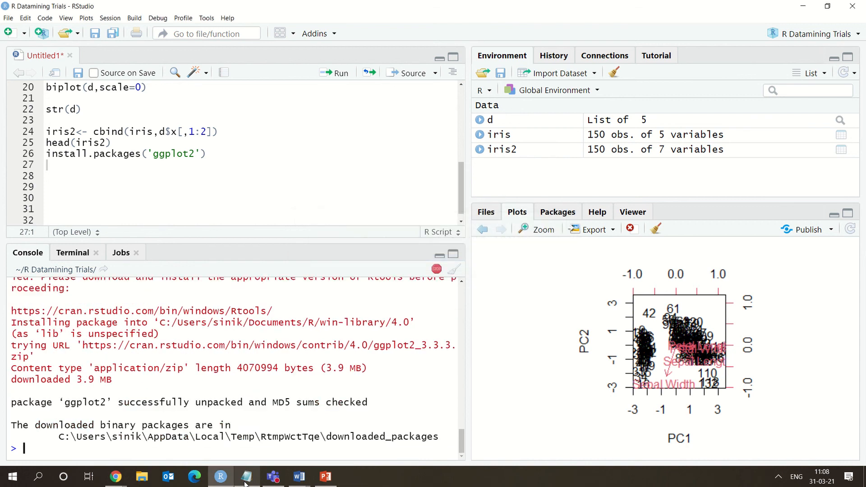
Step: Copy library(ggplot2) from the Notepad notes into line 27 and run it to load the package
{"action": "left_click", "coordinate": [246, 478]}
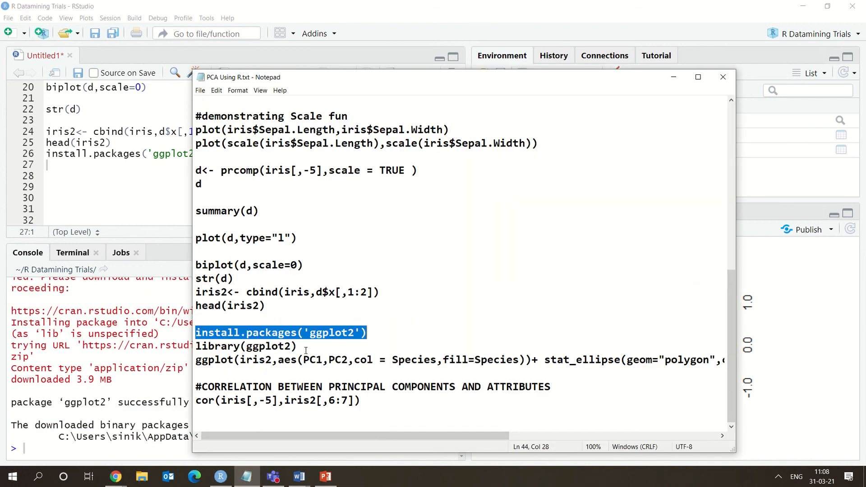
{"action": "left_click_drag", "start_coordinate": [306, 351], "coordinate": [189, 344]}
{"action": "key", "text": "ctrl+c"}
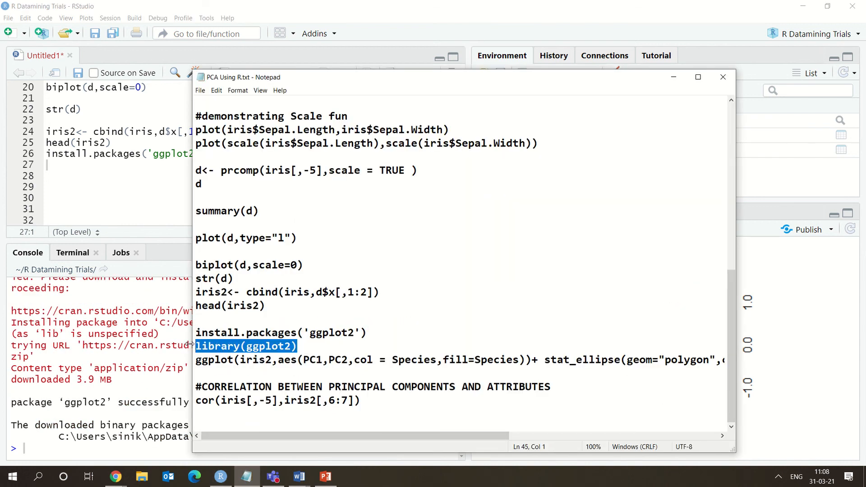
{"action": "left_click", "coordinate": [61, 175]}
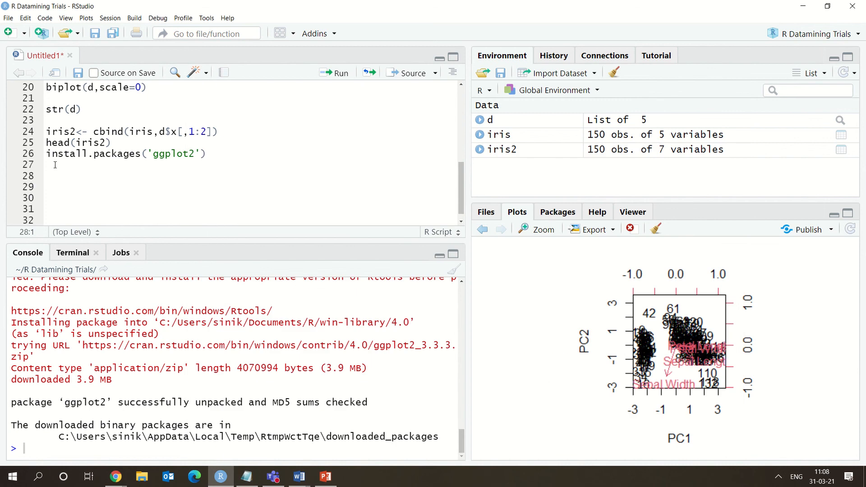
{"action": "left_click", "coordinate": [55, 165]}
{"action": "key", "text": "ctrl+v"}
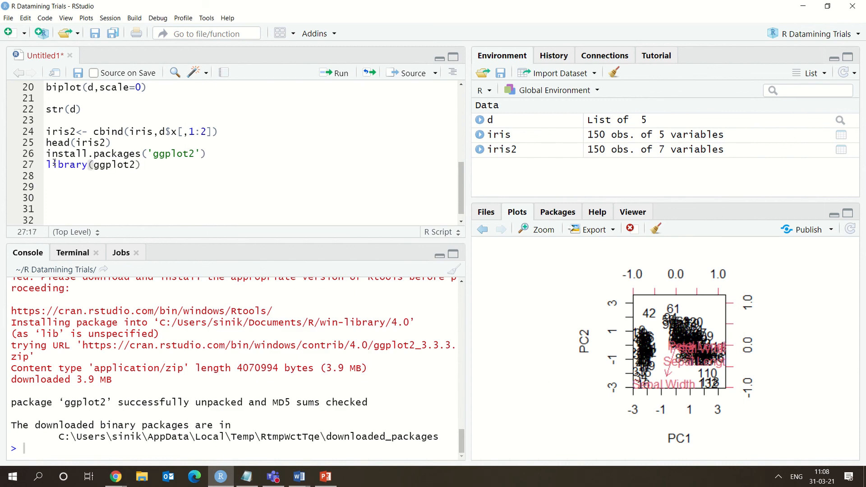
{"action": "key", "text": "ctrl+Return"}
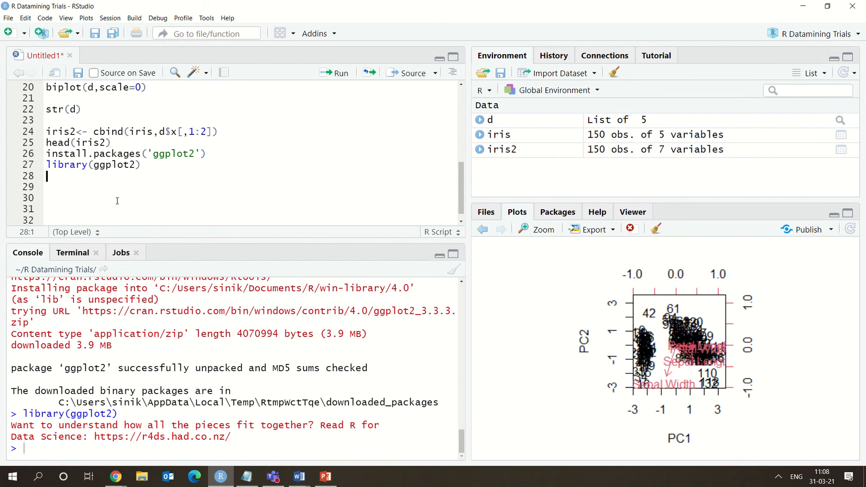
Step: Add ten blank lines below library(ggplot2) in the script
{"action": "left_click", "coordinate": [145, 165]}
{"action": "key", "text": "Return"}
{"action": "key", "text": "Return"}
{"action": "key", "text": "Return"}
{"action": "key", "text": "Return"}
{"action": "key", "text": "Return"}
{"action": "key", "text": "Return"}
{"action": "key", "text": "Return"}
{"action": "key", "text": "Return"}
{"action": "key", "text": "Return"}
{"action": "key", "text": "Return"}
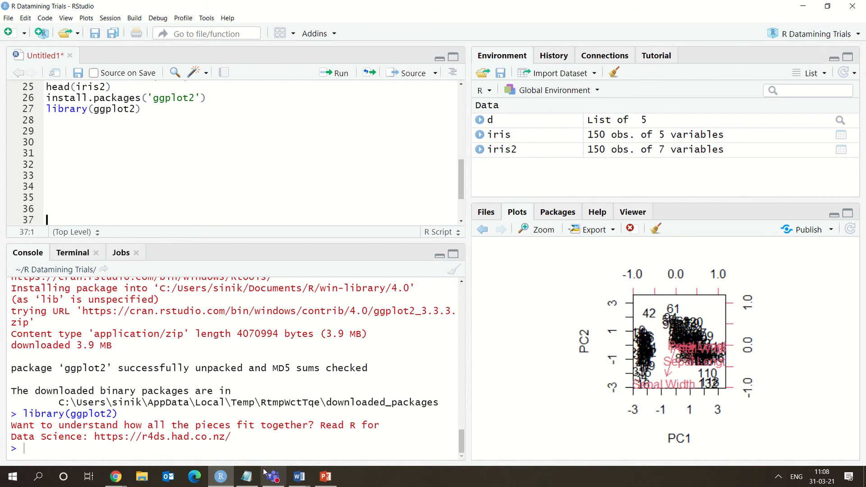
Step: Copy the full ggplot(iris2,aes(PC1,PC2,col = Species,fill=Species)) command with its stat_ellipse and geom_point layers from the Notepad notes into line 29
{"action": "left_click", "coordinate": [247, 477]}
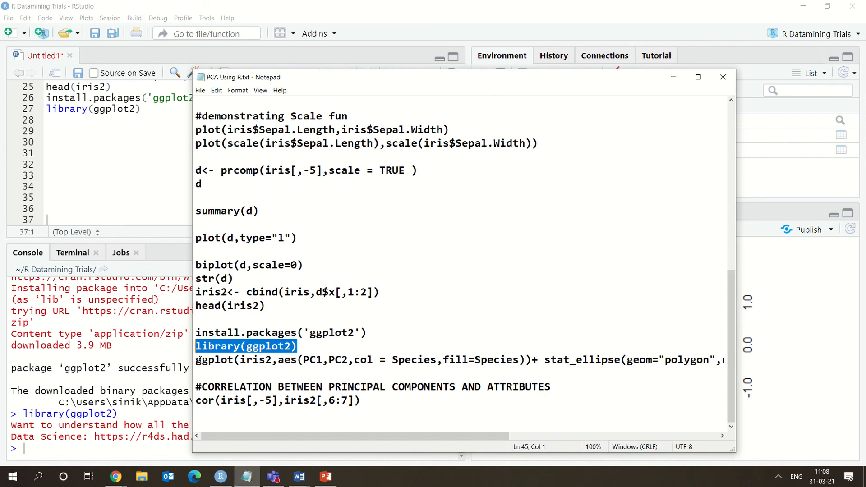
{"action": "left_click_drag", "start_coordinate": [199, 359], "coordinate": [798, 354]}
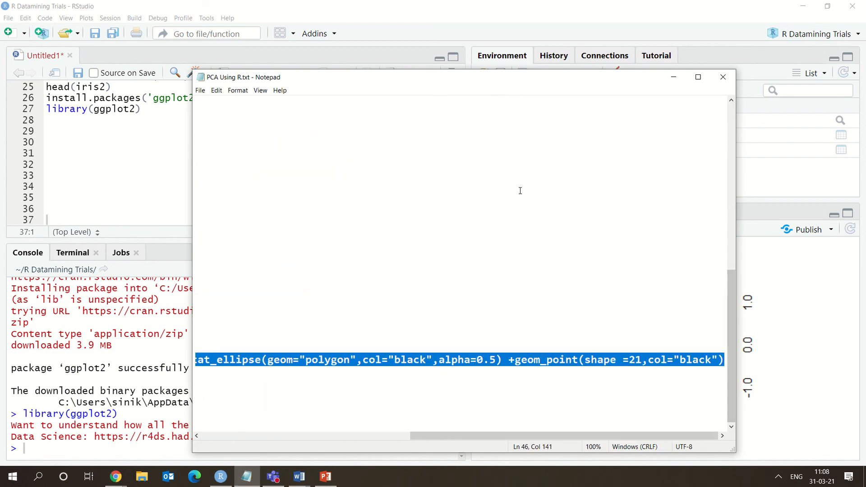
{"action": "left_click", "coordinate": [122, 142]}
{"action": "left_click", "coordinate": [55, 129]}
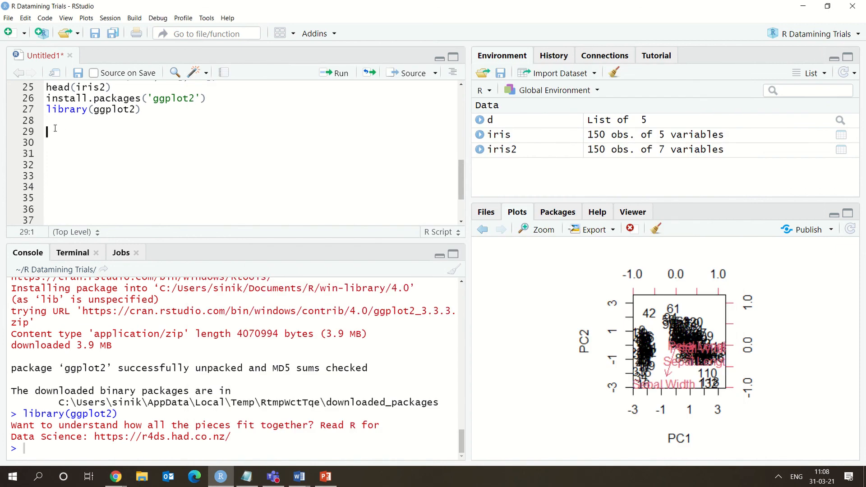
{"action": "key", "text": "ctrl+v"}
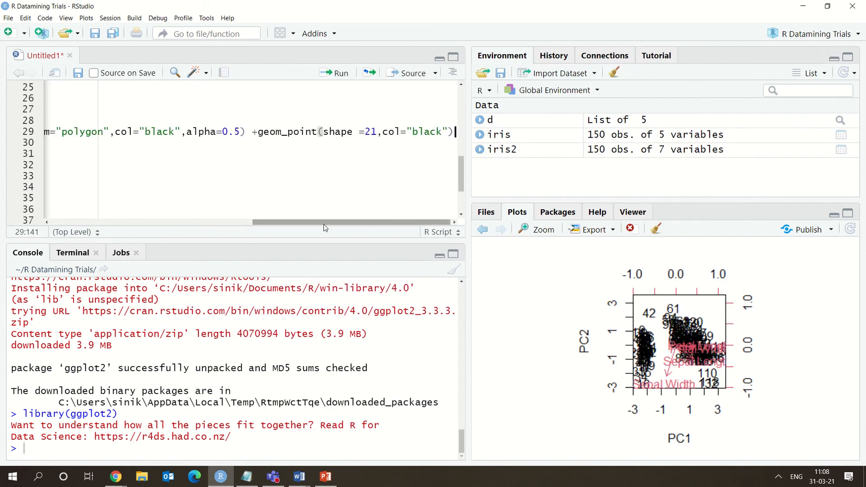
Step: Examine the ggplot() call on line 29, covering the iris2 data and the aes mappings of PC1, PC2, col and fill
{"action": "left_click_drag", "start_coordinate": [323, 223], "coordinate": [61, 202]}
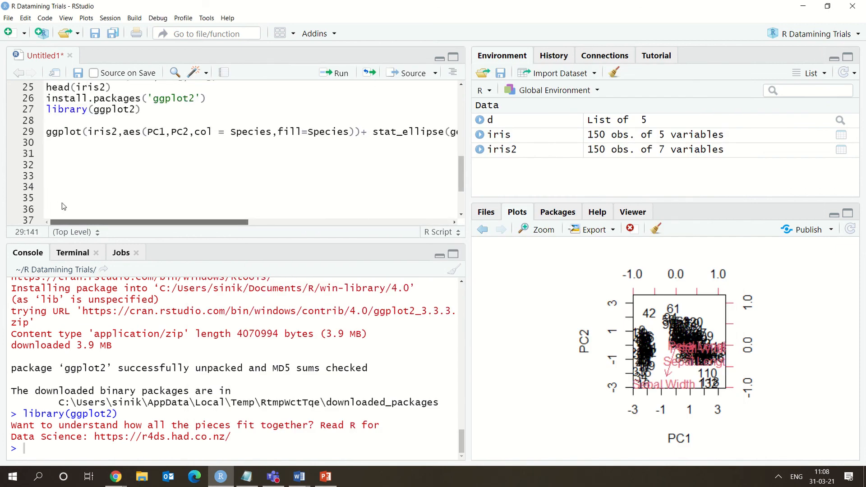
{"action": "left_click", "coordinate": [82, 132]}
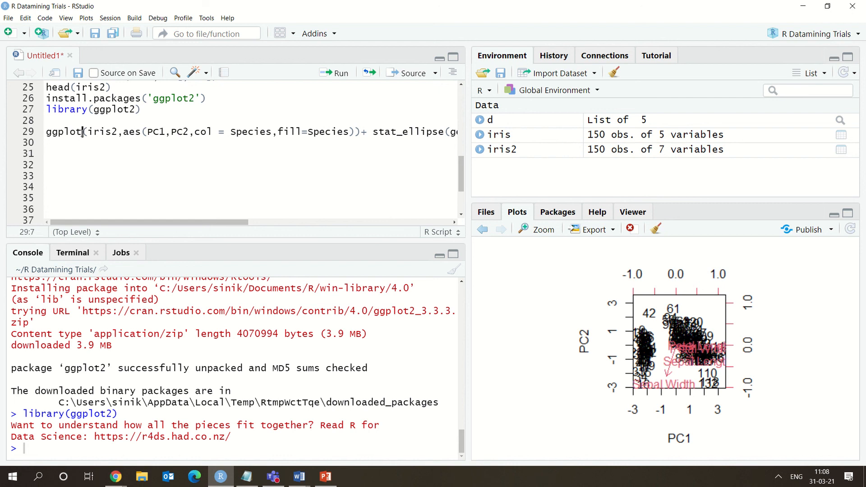
{"action": "left_click_drag", "start_coordinate": [135, 109], "coordinate": [95, 109]}
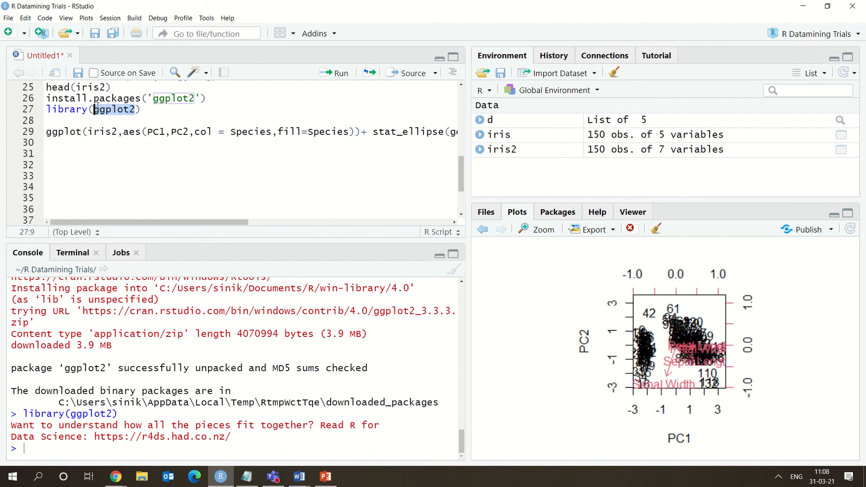
{"action": "double_click", "coordinate": [75, 133]}
{"action": "left_click", "coordinate": [101, 140]}
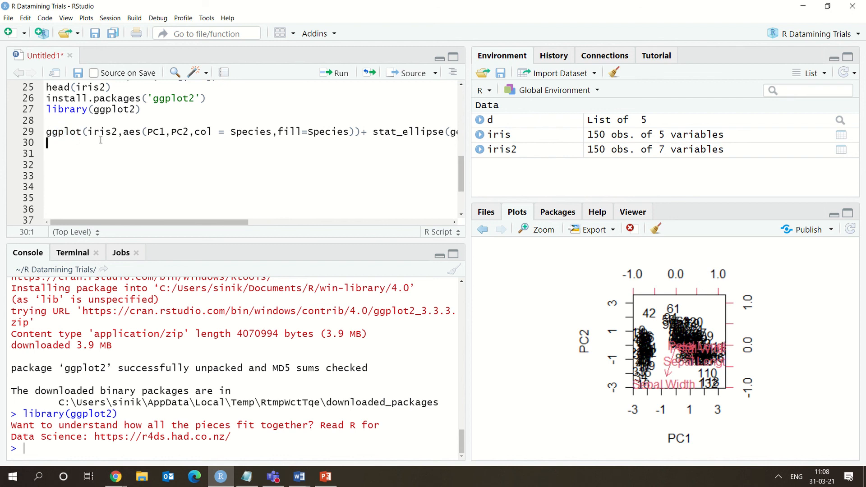
{"action": "left_click_drag", "start_coordinate": [118, 132], "coordinate": [90, 132]}
{"action": "left_click_drag", "start_coordinate": [122, 133], "coordinate": [192, 130]}
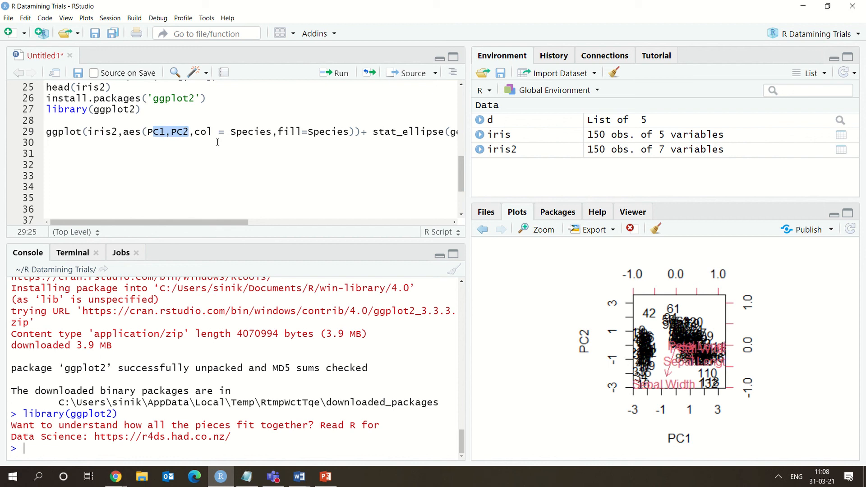
{"action": "left_click_drag", "start_coordinate": [231, 132], "coordinate": [267, 133]}
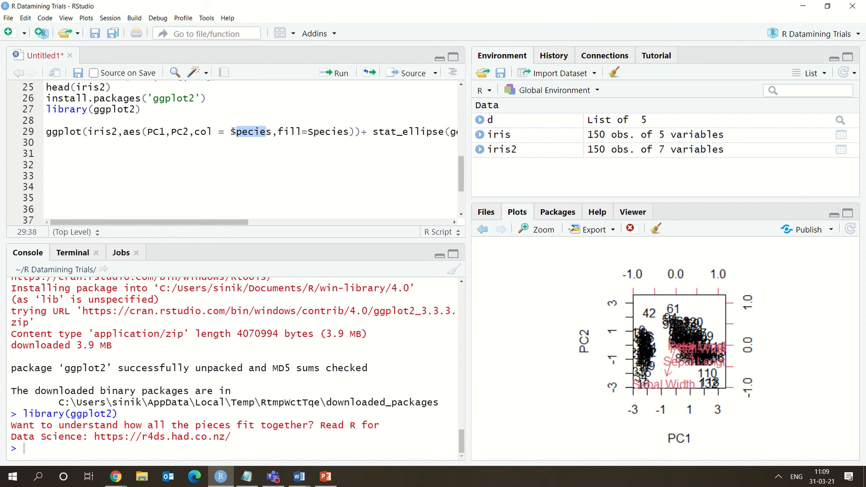
{"action": "left_click_drag", "start_coordinate": [231, 131], "coordinate": [272, 132]}
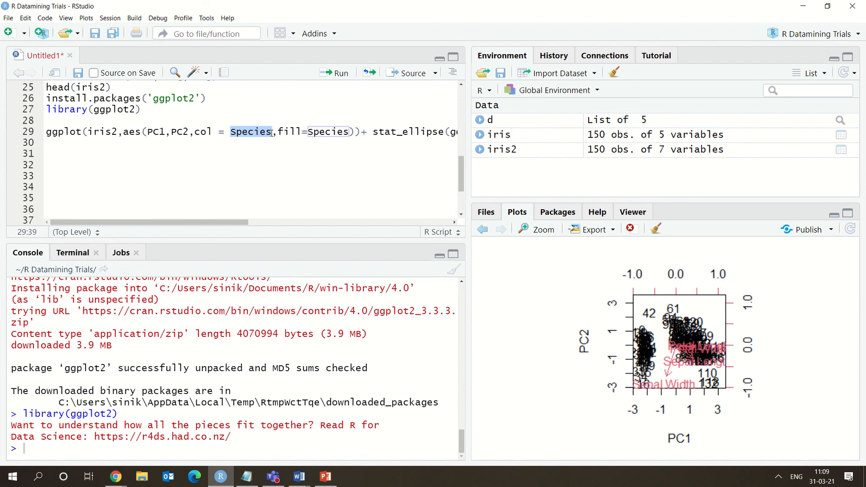
{"action": "left_click", "coordinate": [196, 131]}
{"action": "mouse_move", "coordinate": [196, 131]}
{"action": "left_mouse_down"}
{"action": "mouse_move", "coordinate": [278, 132]}
{"action": "mouse_move", "coordinate": [195, 132]}
{"action": "left_mouse_up"}
{"action": "left_click", "coordinate": [270, 132]}
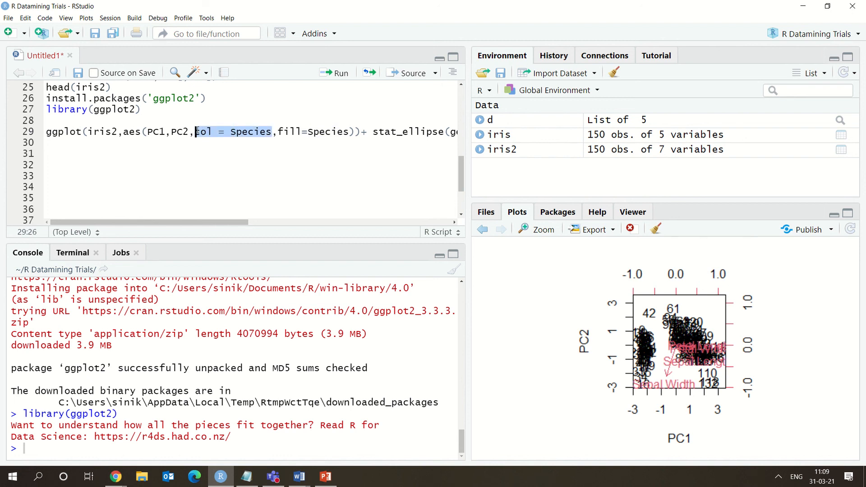
{"action": "left_click", "coordinate": [177, 131]}
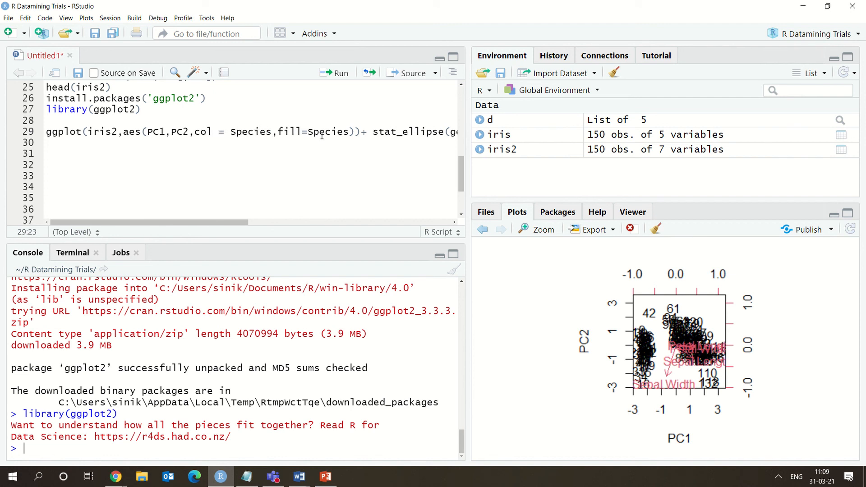
{"action": "left_click", "coordinate": [351, 131]}
{"action": "left_click_drag", "start_coordinate": [329, 131], "coordinate": [126, 132]}
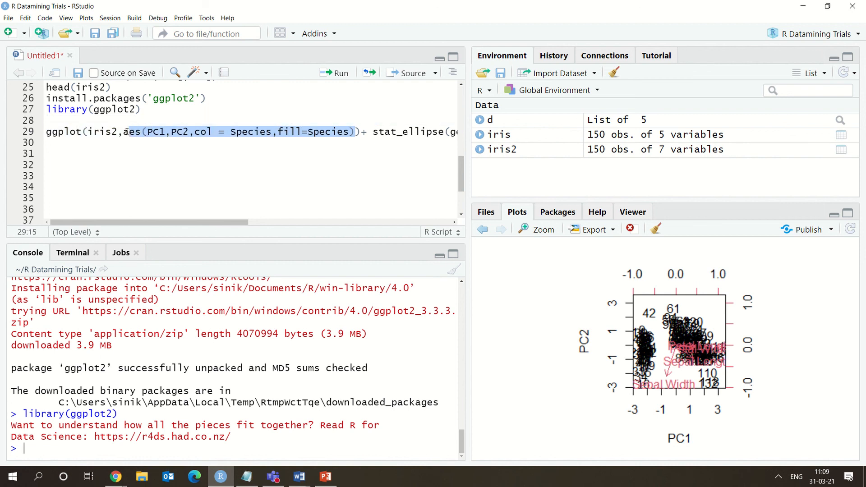
{"action": "left_click", "coordinate": [154, 152]}
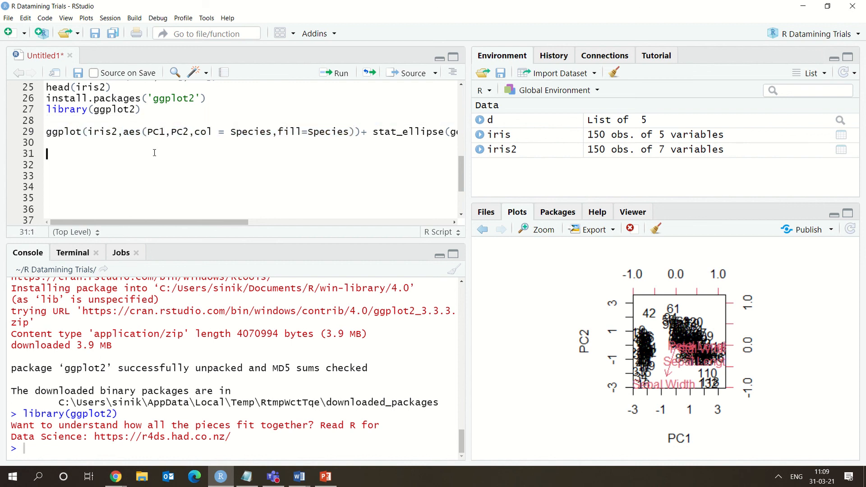
Step: Examine the stat_ellipse arguments geom, col and alpha and the geom_point layer in the line 29 command
{"action": "left_click_drag", "start_coordinate": [160, 223], "coordinate": [278, 203]}
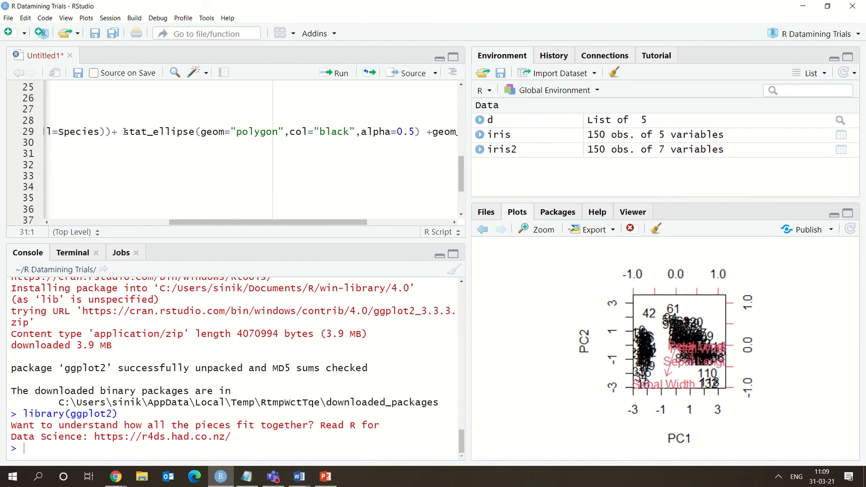
{"action": "left_click_drag", "start_coordinate": [125, 132], "coordinate": [195, 132]}
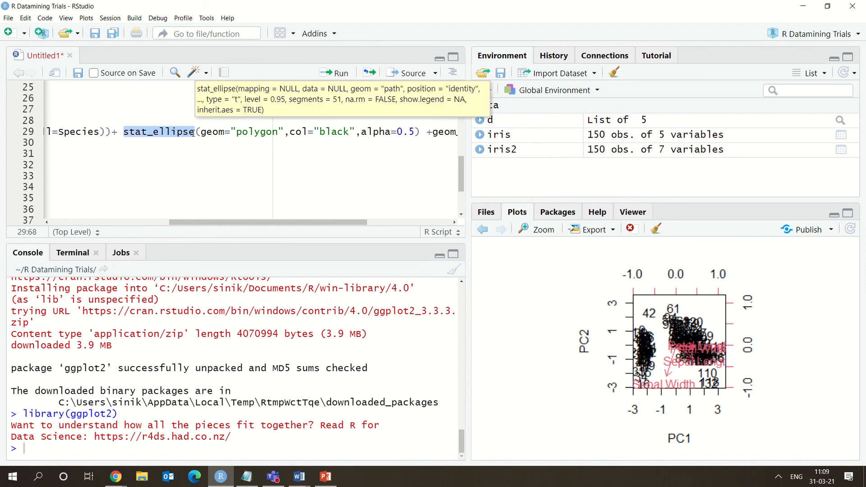
{"action": "left_click_drag", "start_coordinate": [193, 133], "coordinate": [196, 133]}
{"action": "left_click", "coordinate": [219, 133]}
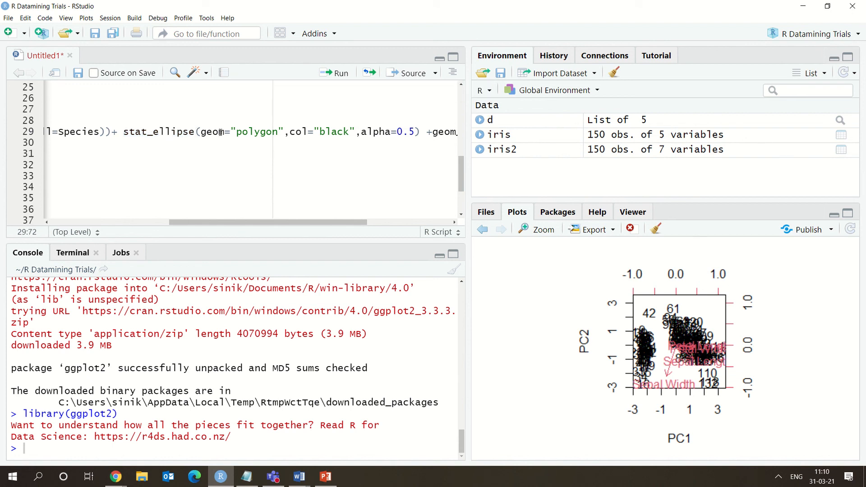
{"action": "left_click_drag", "start_coordinate": [236, 133], "coordinate": [279, 132]}
{"action": "left_click", "coordinate": [290, 162]}
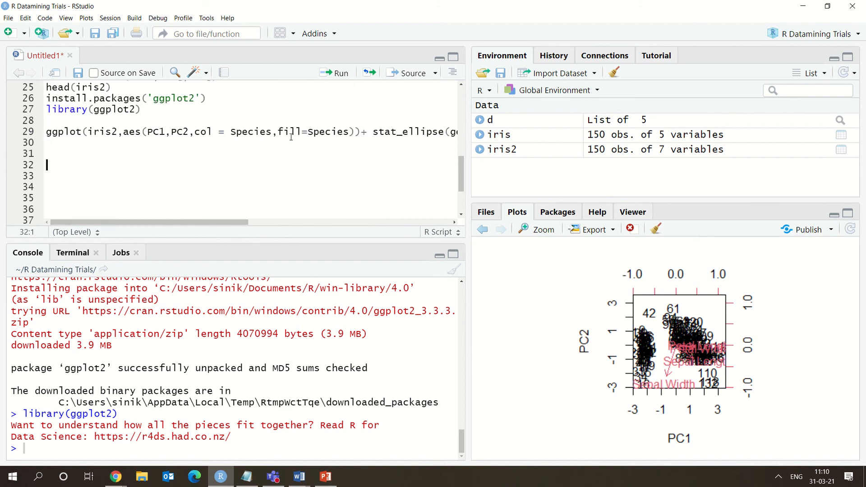
{"action": "left_click_drag", "start_coordinate": [218, 223], "coordinate": [373, 223]}
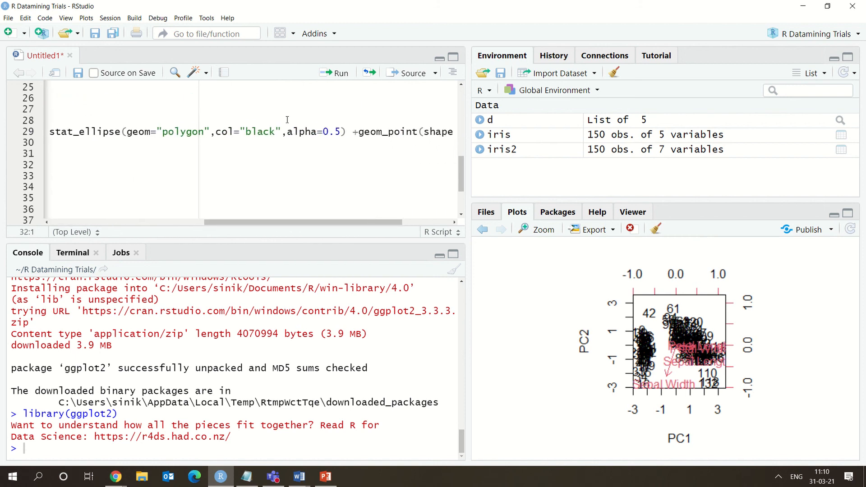
{"action": "left_click_drag", "start_coordinate": [340, 132], "coordinate": [368, 131]}
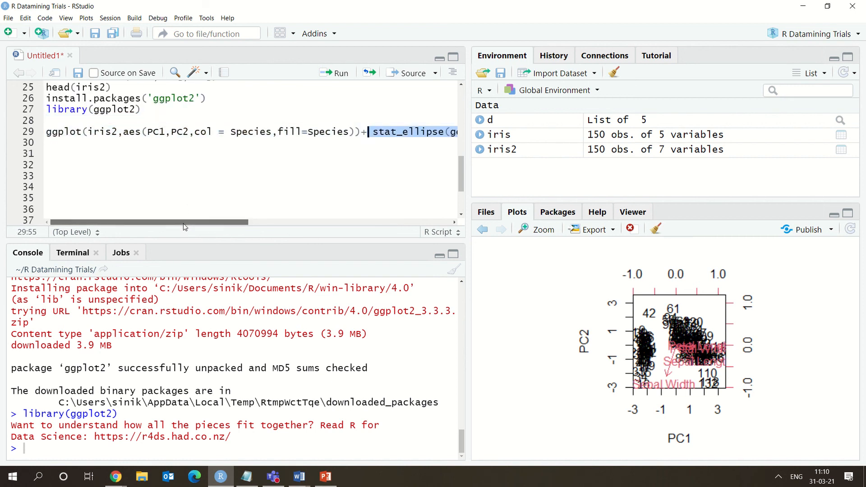
{"action": "left_click_drag", "start_coordinate": [183, 223], "coordinate": [388, 216]}
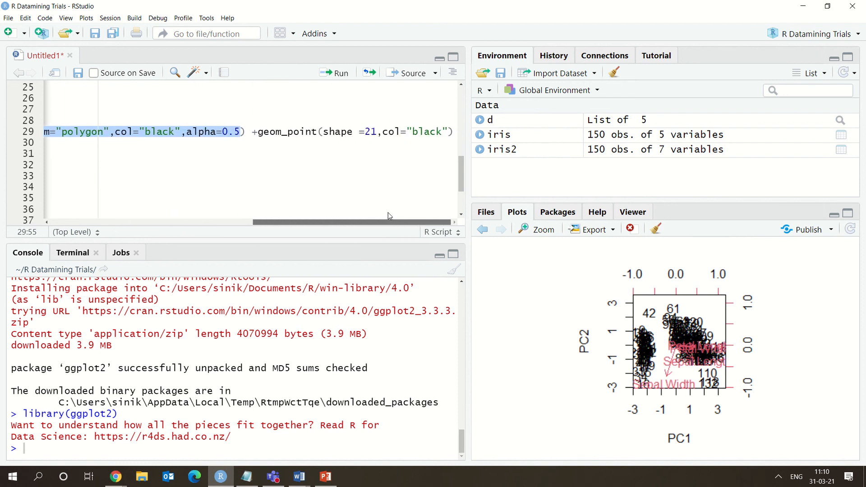
{"action": "left_click", "coordinate": [259, 131]}
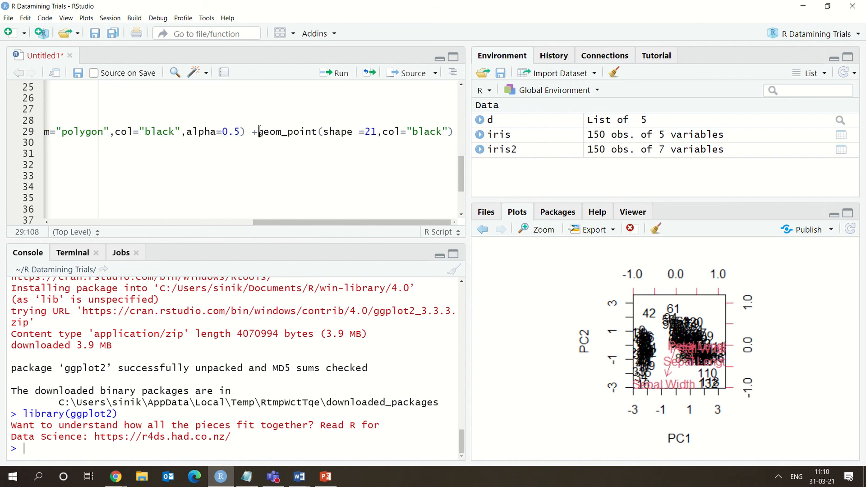
{"action": "left_click_drag", "start_coordinate": [259, 132], "coordinate": [427, 136]}
{"action": "left_click_drag", "start_coordinate": [228, 222], "coordinate": [445, 202]}
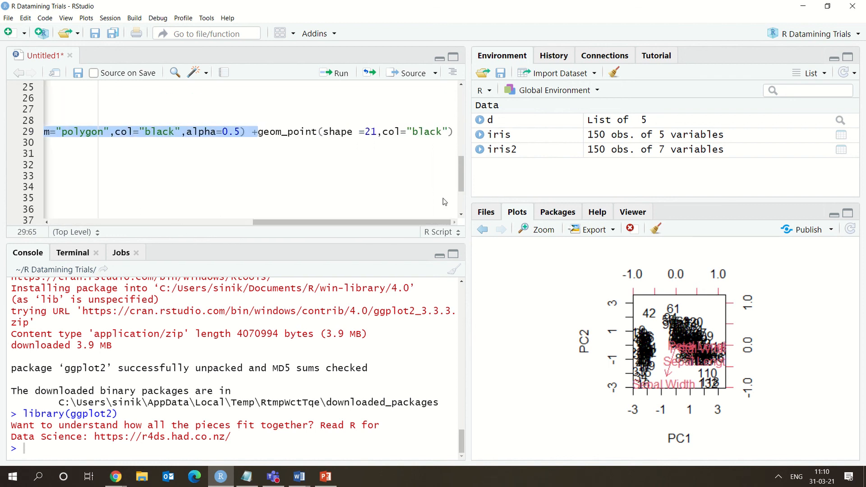
{"action": "left_click", "coordinate": [295, 132]}
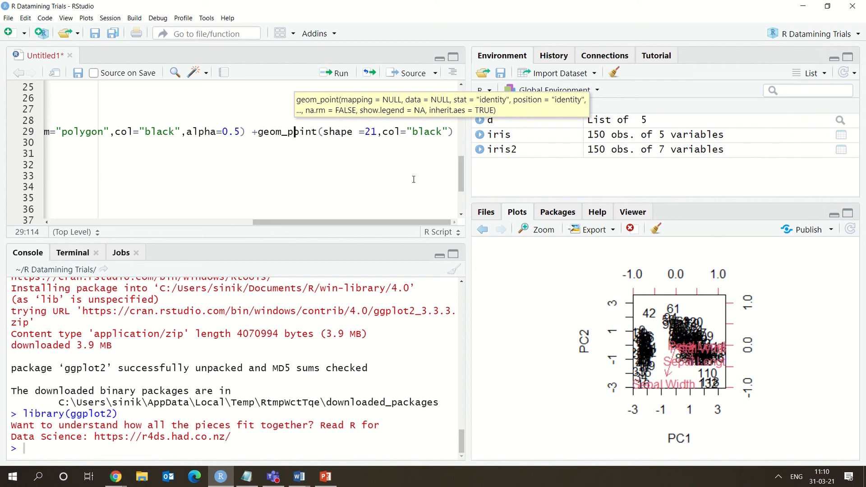
Step: Run the whole ggplot command on line 29 to plot PC1 against PC2 with ellipses by species
{"action": "left_click", "coordinate": [454, 131]}
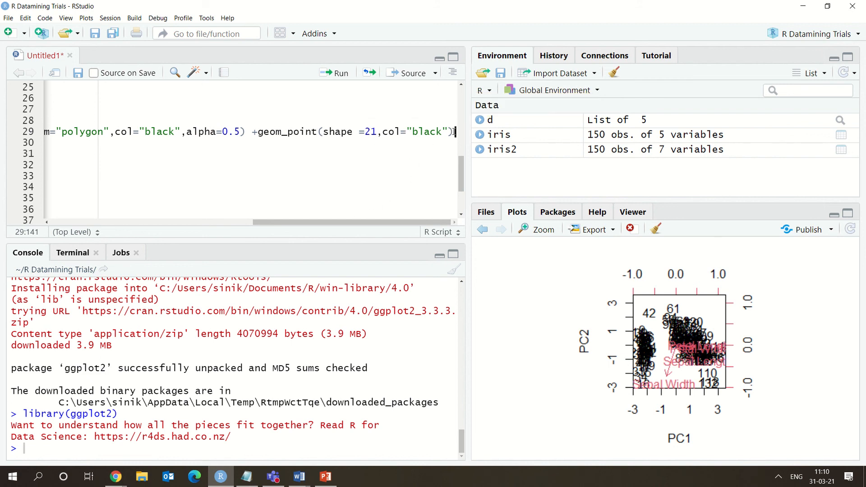
{"action": "left_click_drag", "start_coordinate": [454, 132], "coordinate": [2, 121]}
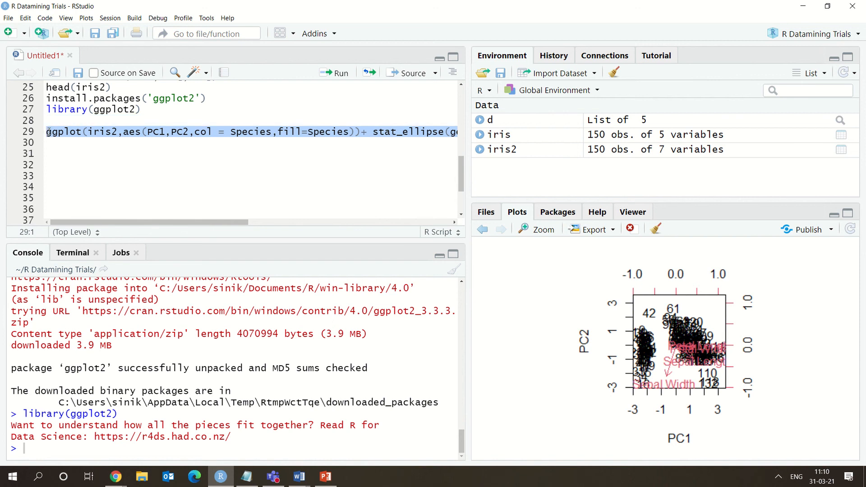
{"action": "key", "text": "ctrl+Return"}
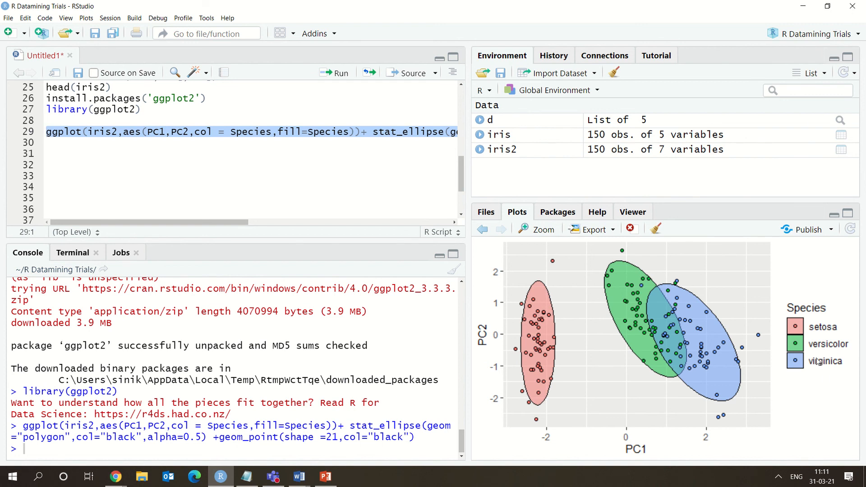
Step: Enlarge the PC1–PC2 plot to full screen, examine the species ellipses and their overlap, and return to the script
{"action": "left_click", "coordinate": [537, 229]}
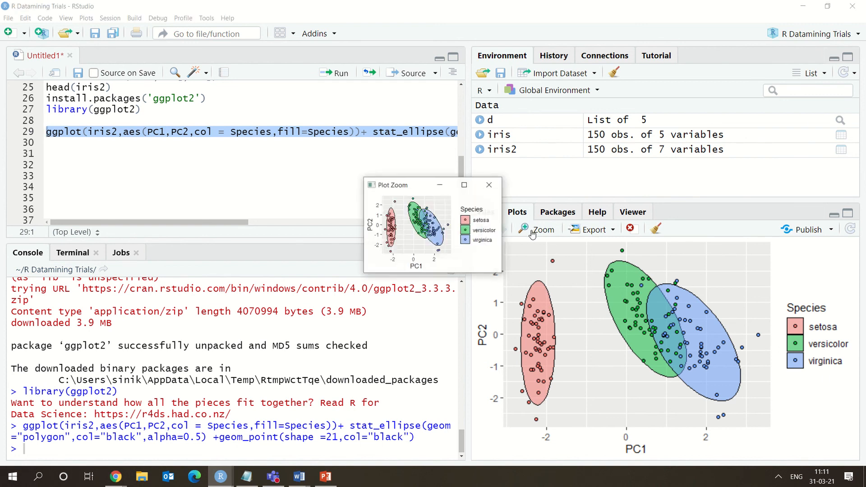
{"action": "left_click", "coordinate": [464, 185]}
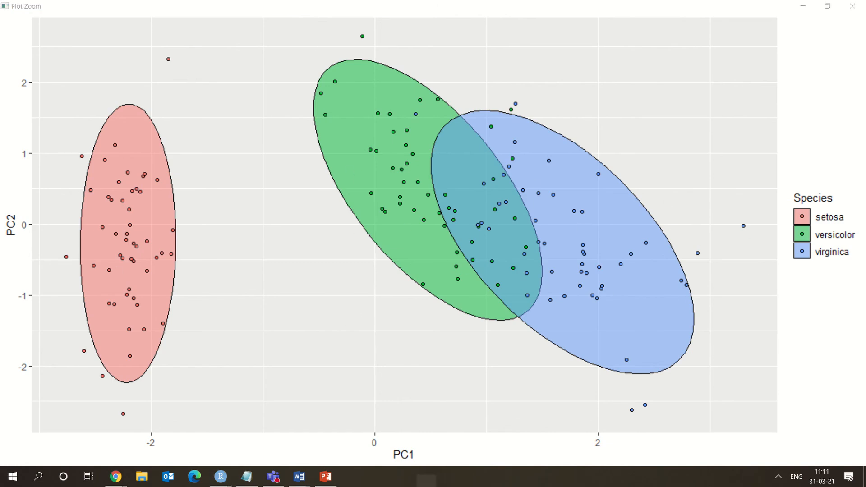
{"action": "right_click", "coordinate": [438, 478]}
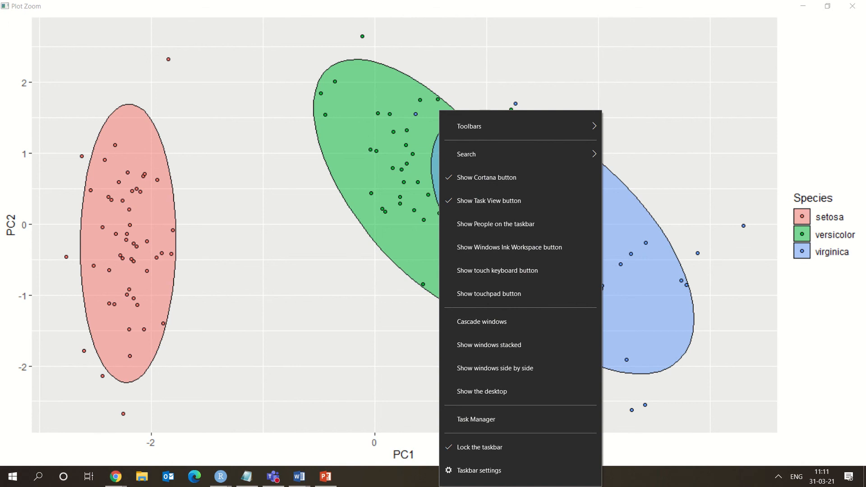
{"action": "left_click", "coordinate": [668, 479]}
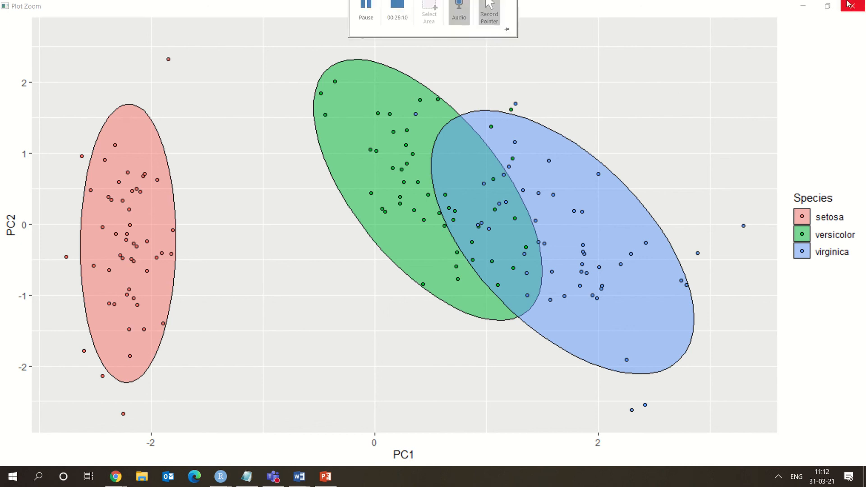
{"action": "left_click", "coordinate": [803, 7]}
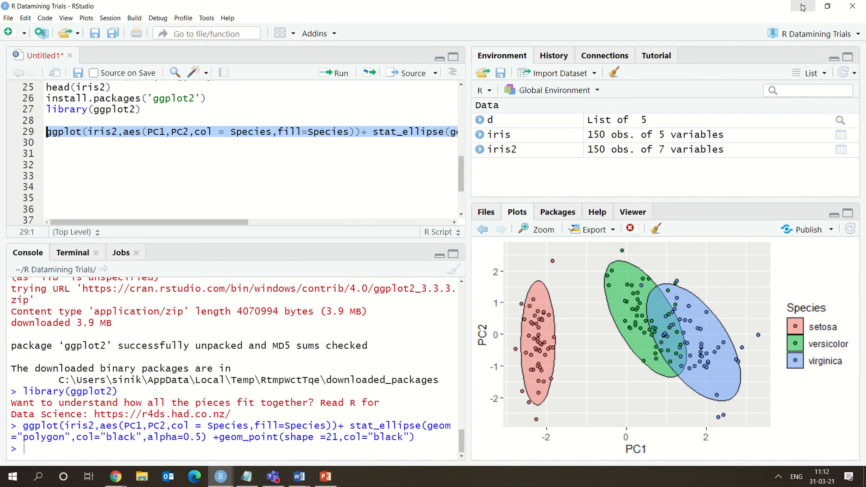
Step: Copy the correlation comment and cor(iris[,-5],iris2[,6:7]) from the PCA Using R.txt notes in Notepad into the RStudio script at line 31
{"action": "left_click", "coordinate": [264, 163]}
{"action": "left_click", "coordinate": [53, 154]}
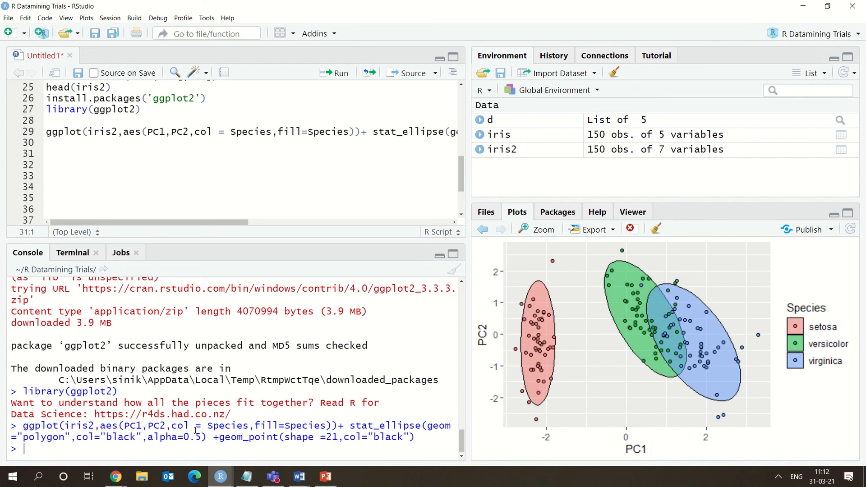
{"action": "left_click", "coordinate": [247, 478]}
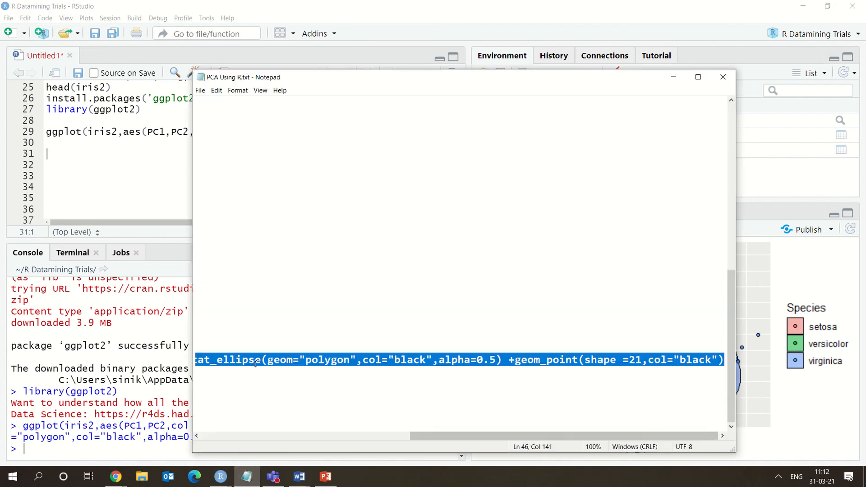
{"action": "left_click_drag", "start_coordinate": [451, 439], "coordinate": [192, 415]}
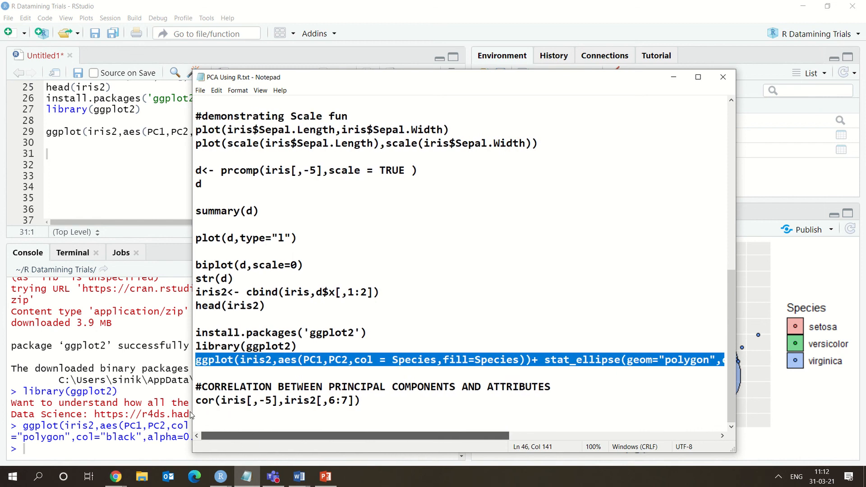
{"action": "left_click_drag", "start_coordinate": [365, 404], "coordinate": [195, 382]}
{"action": "key", "text": "ctrl+c"}
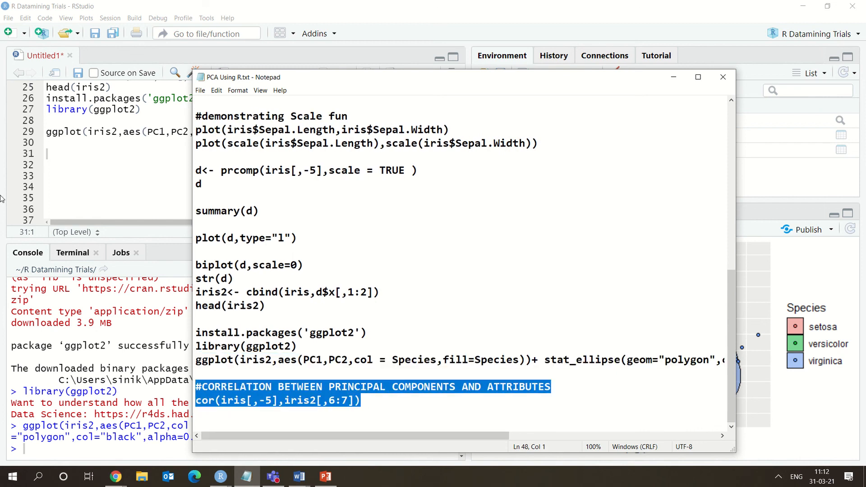
{"action": "left_click", "coordinate": [54, 153]}
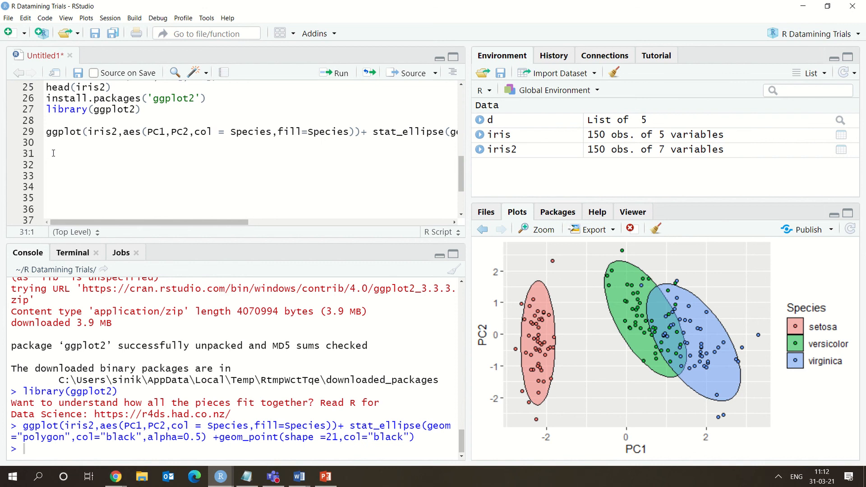
{"action": "key", "text": "ctrl+v"}
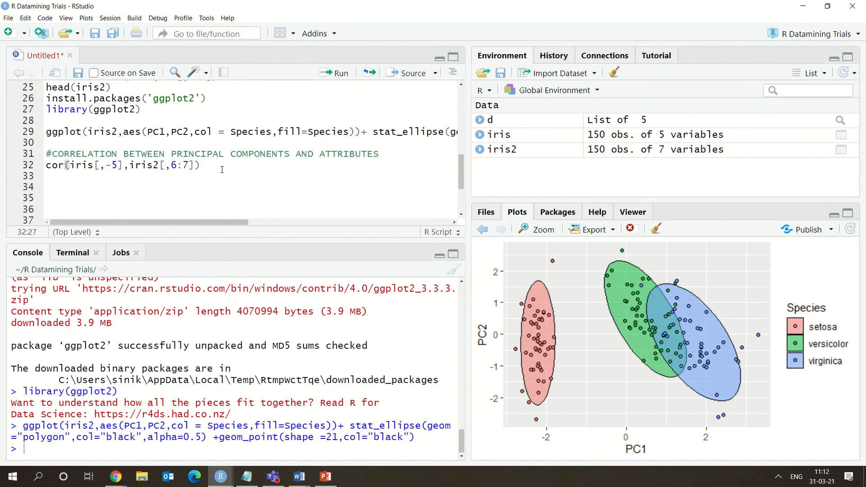
Step: Run cor(iris[,-5],iris2[,6:7]) on line 32 to correlate the iris attributes with the two principal components
{"action": "left_click", "coordinate": [71, 164]}
{"action": "left_click_drag", "start_coordinate": [72, 164], "coordinate": [119, 165]}
{"action": "left_click", "coordinate": [117, 189]}
{"action": "left_click", "coordinate": [175, 176]}
{"action": "left_click_drag", "start_coordinate": [129, 165], "coordinate": [190, 165]}
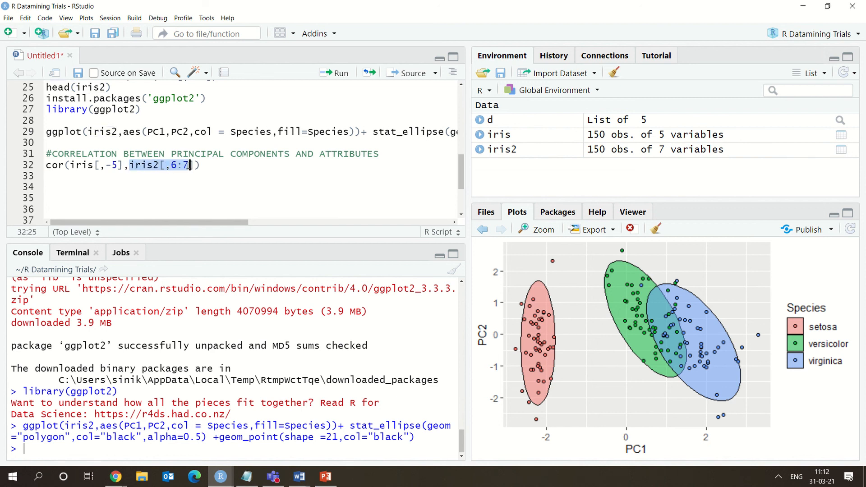
{"action": "left_click", "coordinate": [159, 166]}
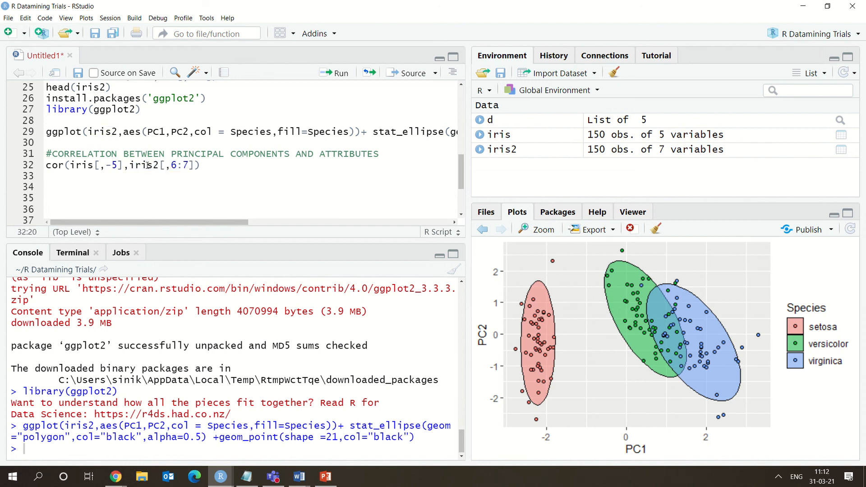
{"action": "left_click_drag", "start_coordinate": [212, 166], "coordinate": [45, 166]}
{"action": "key", "text": "ctrl+Return"}
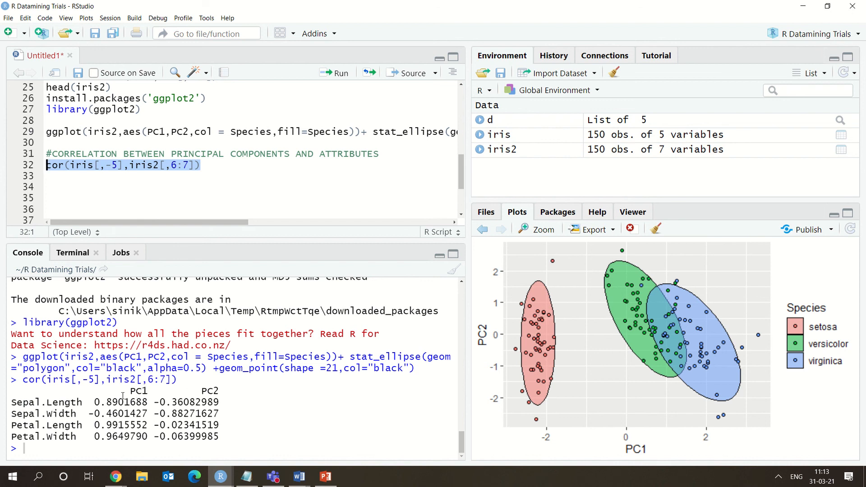
Step: Examine the PC1 correlations with sepal length, sepal width, petal length and petal width in the console output
{"action": "left_click_drag", "start_coordinate": [103, 403], "coordinate": [151, 403]}
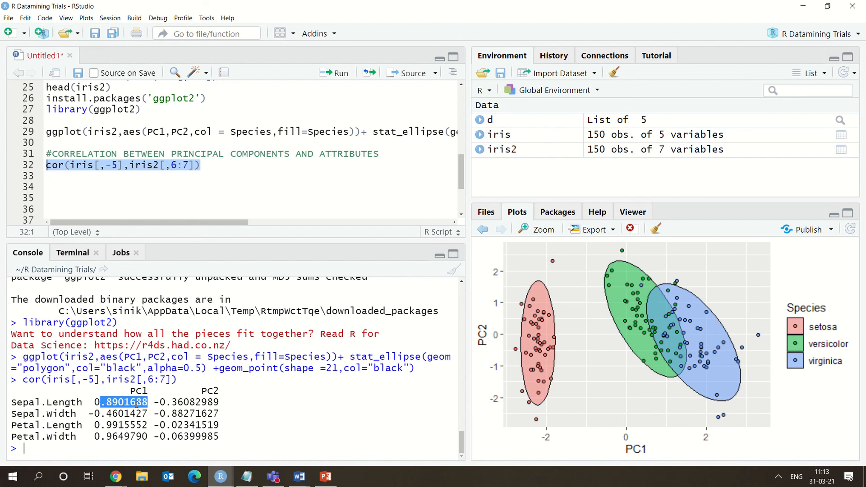
{"action": "left_click", "coordinate": [136, 402]}
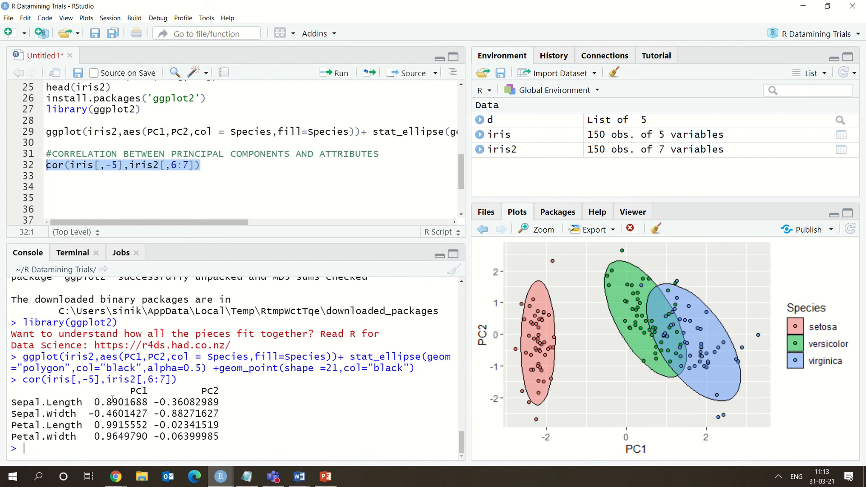
{"action": "left_click_drag", "start_coordinate": [92, 402], "coordinate": [136, 402]}
{"action": "left_click", "coordinate": [126, 391]}
{"action": "left_click_drag", "start_coordinate": [118, 414], "coordinate": [142, 434]}
{"action": "left_click", "coordinate": [82, 422]}
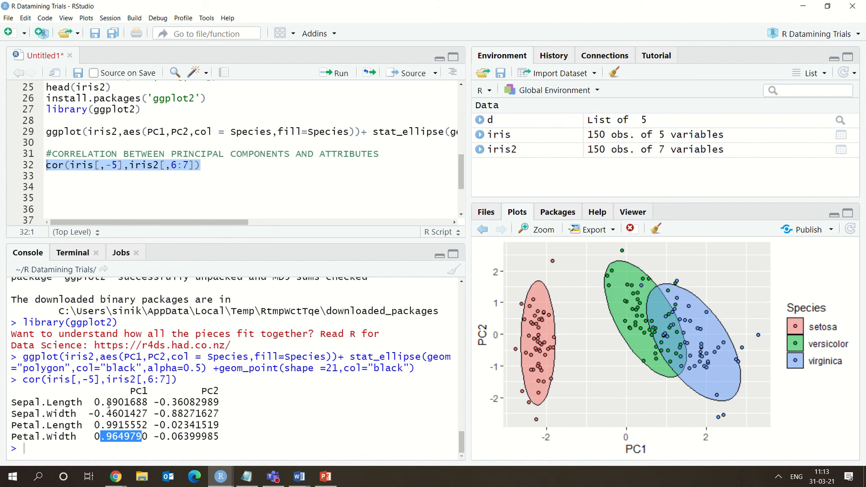
{"action": "double_click", "coordinate": [138, 391]}
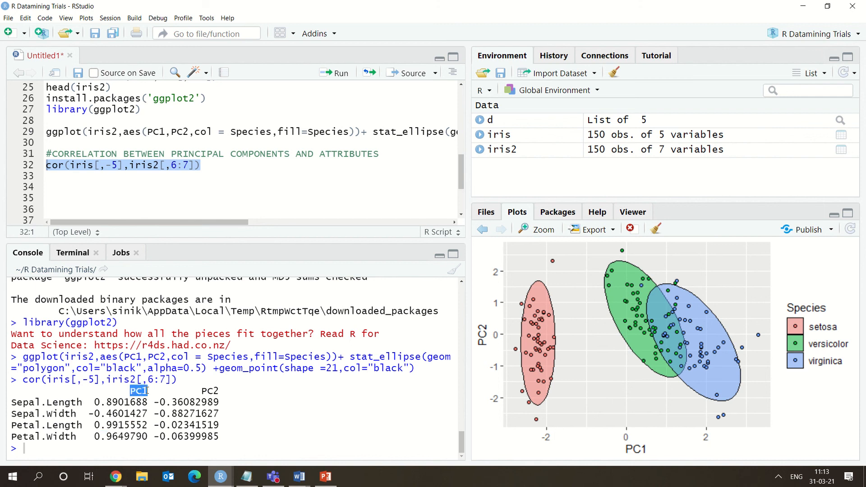
{"action": "left_click_drag", "start_coordinate": [66, 402], "coordinate": [147, 414]}
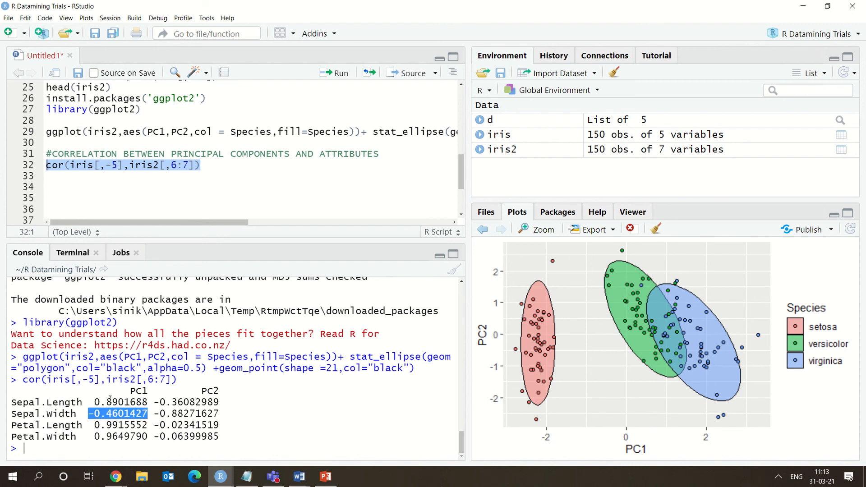
{"action": "left_click_drag", "start_coordinate": [125, 390], "coordinate": [124, 426]}
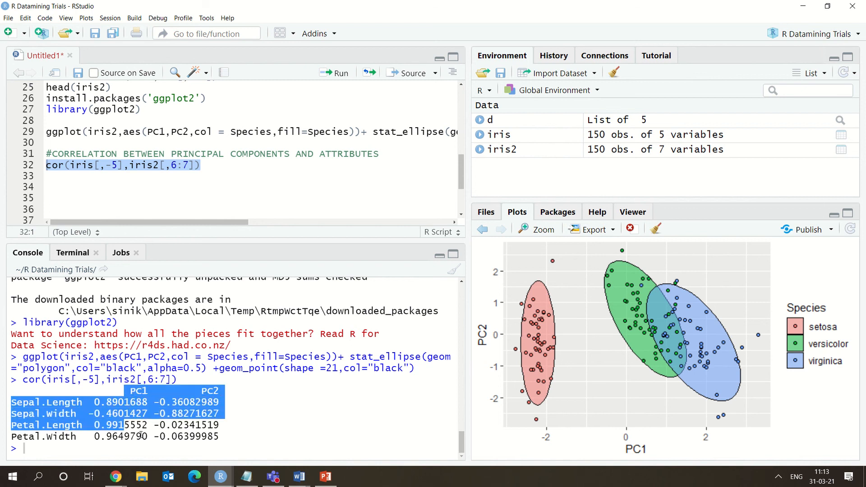
{"action": "left_click", "coordinate": [141, 436]}
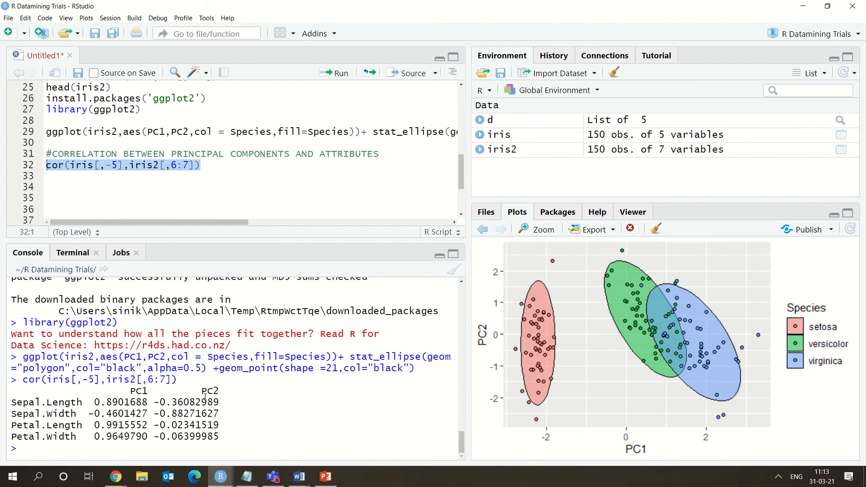
Step: Examine the PC2 correlations in the console output and compare them with the PC1 column
{"action": "left_click_drag", "start_coordinate": [165, 401], "coordinate": [221, 444]}
{"action": "left_click", "coordinate": [244, 439]}
{"action": "left_click_drag", "start_coordinate": [128, 391], "coordinate": [151, 436]}
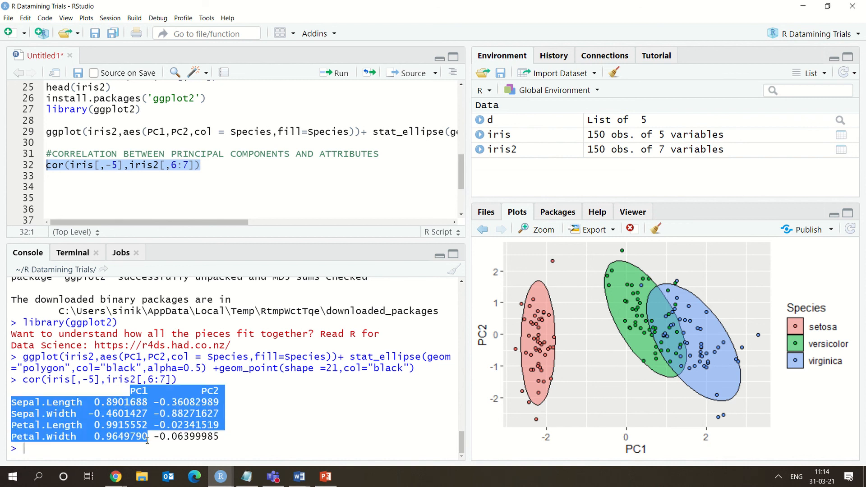
{"action": "left_click", "coordinate": [156, 434]}
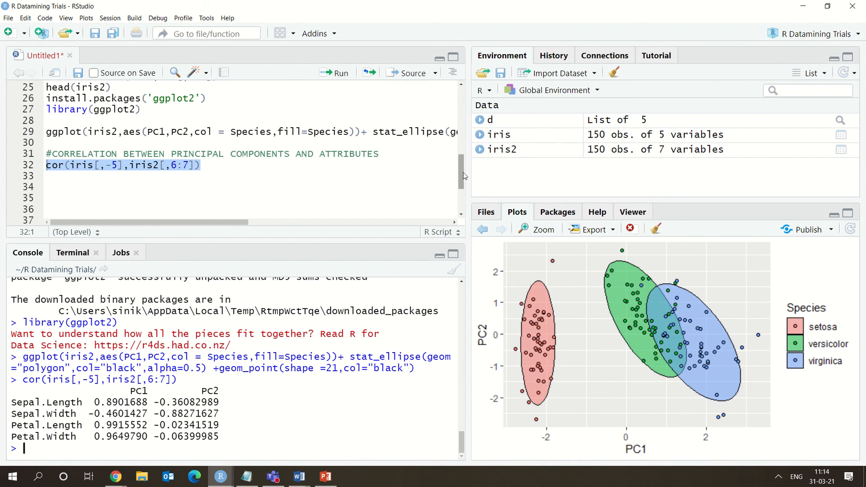
Step: Review the script from the top, covering the prcomp call on line 6, the scale argument on line 14, and the biplot and ggplot commands
{"action": "left_click_drag", "start_coordinate": [462, 172], "coordinate": [462, 95]}
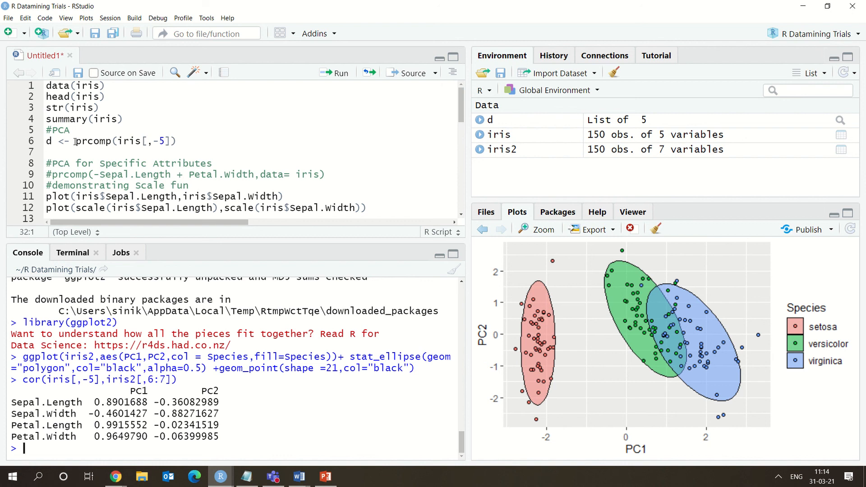
{"action": "left_click_drag", "start_coordinate": [76, 141], "coordinate": [112, 142]}
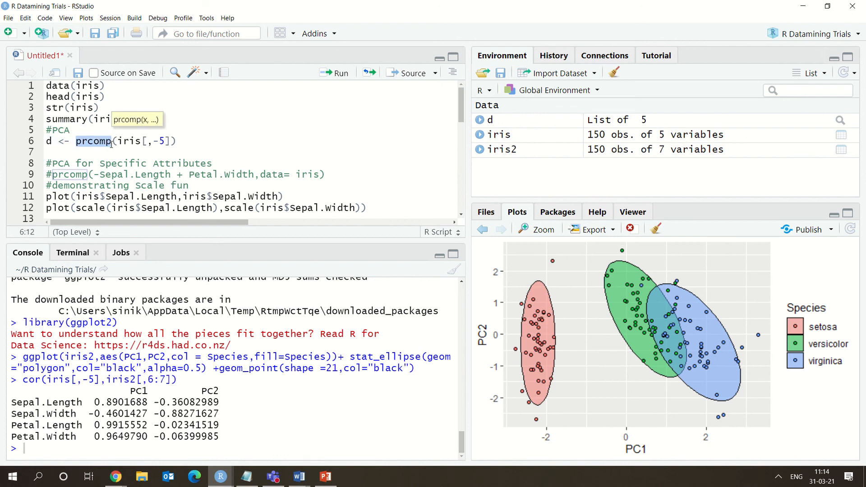
{"action": "left_click", "coordinate": [114, 147]}
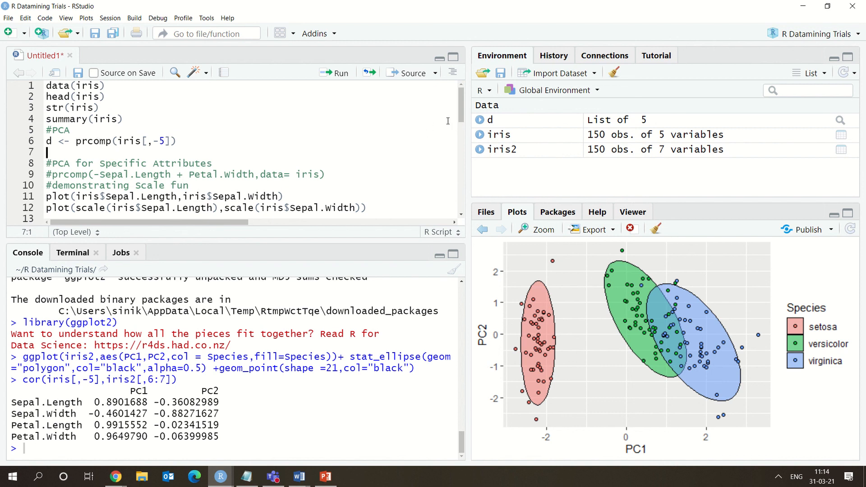
{"action": "left_click_drag", "start_coordinate": [461, 112], "coordinate": [461, 124]}
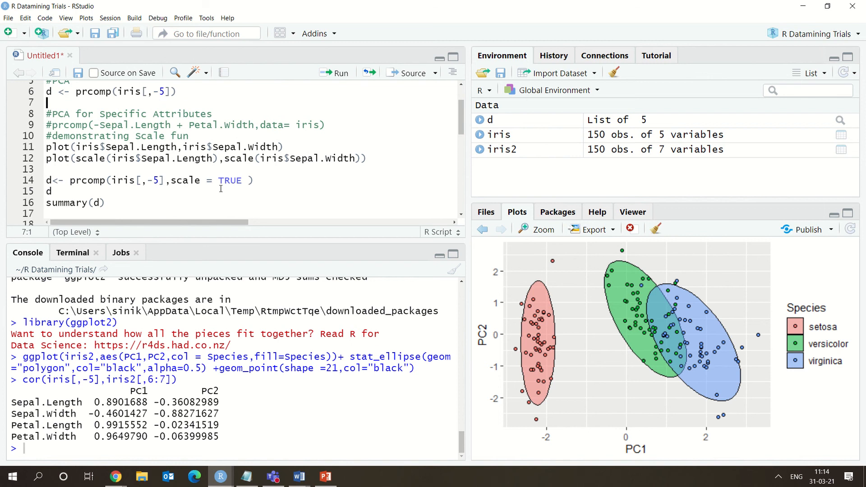
{"action": "double_click", "coordinate": [177, 183]}
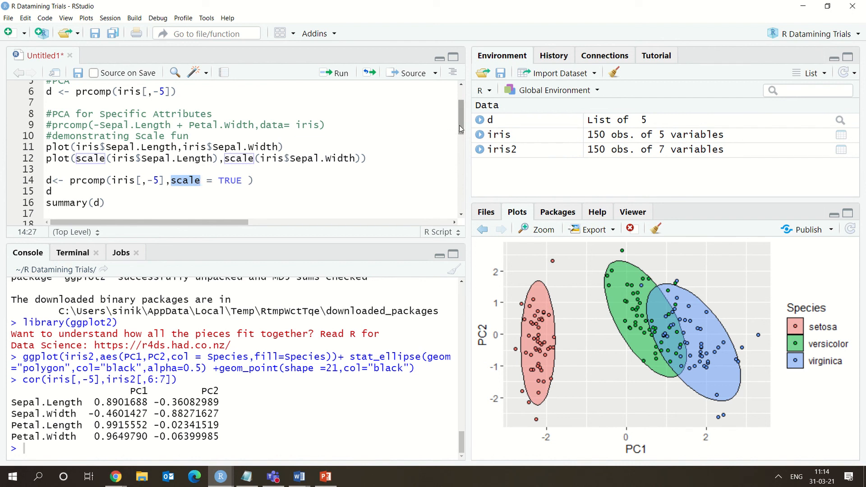
{"action": "left_click_drag", "start_coordinate": [460, 129], "coordinate": [468, 163]}
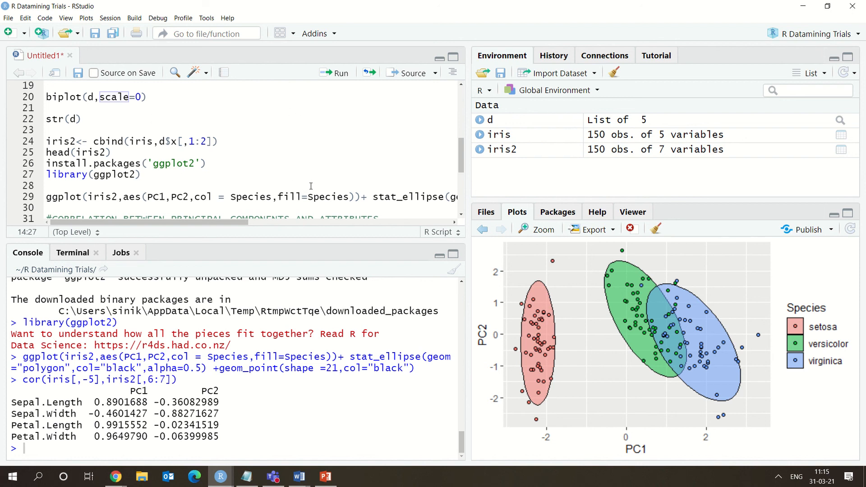
{"action": "mouse_move", "coordinate": [401, 3]}
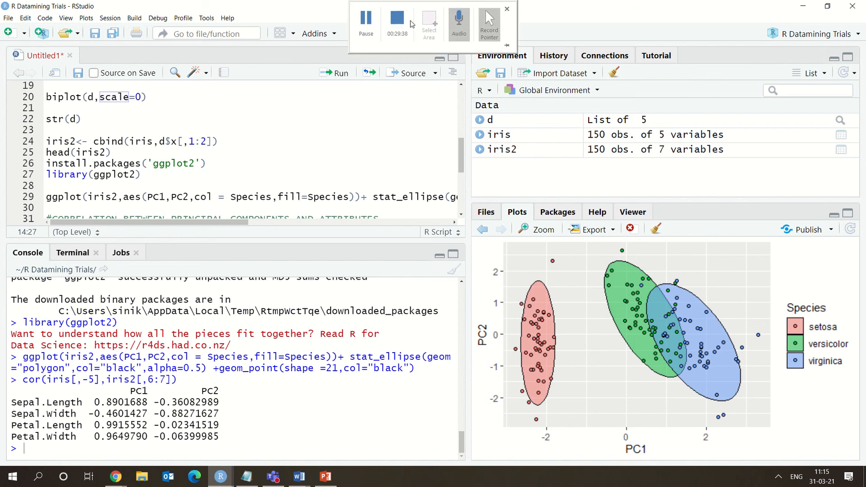